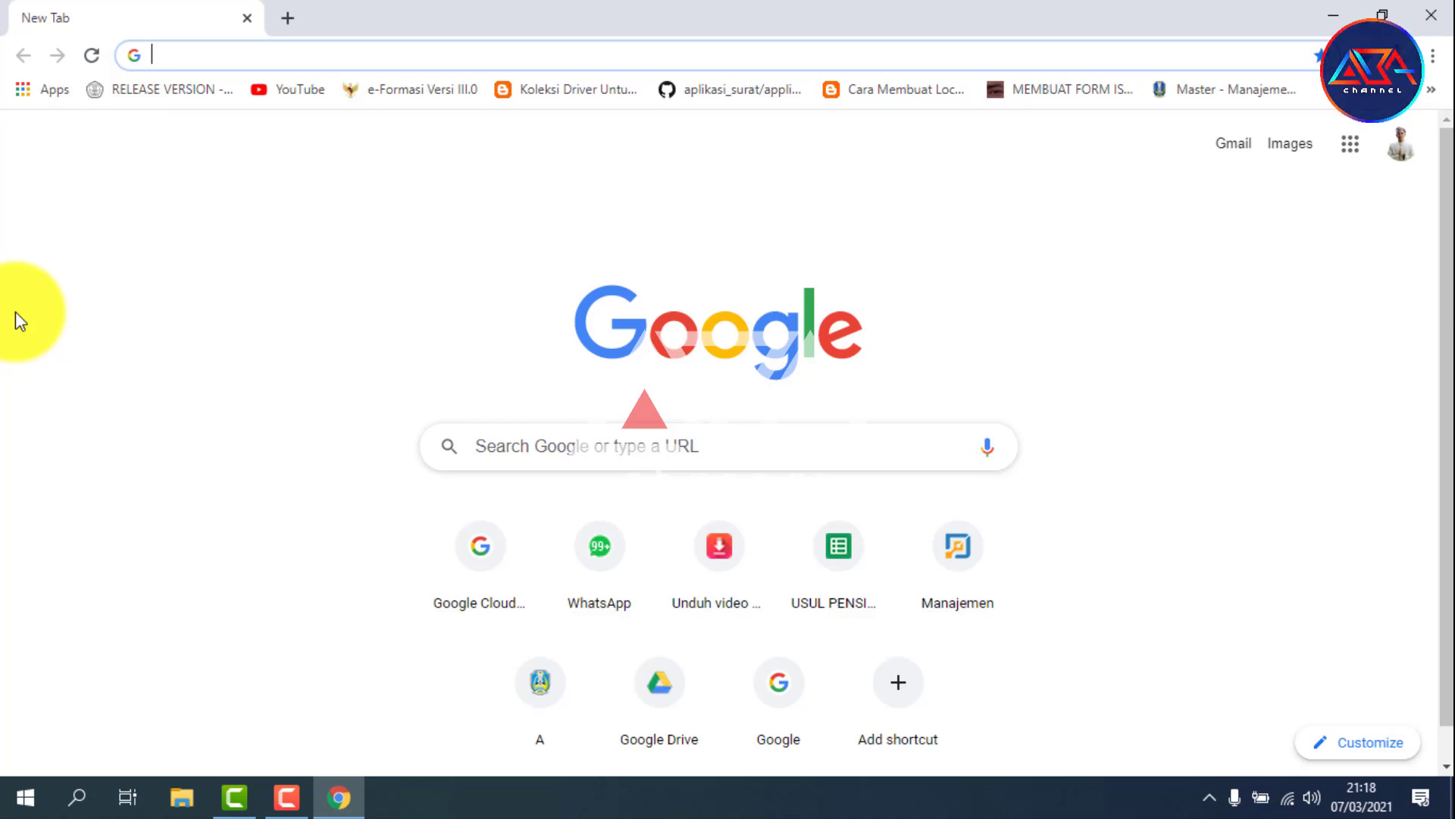
type("sim")
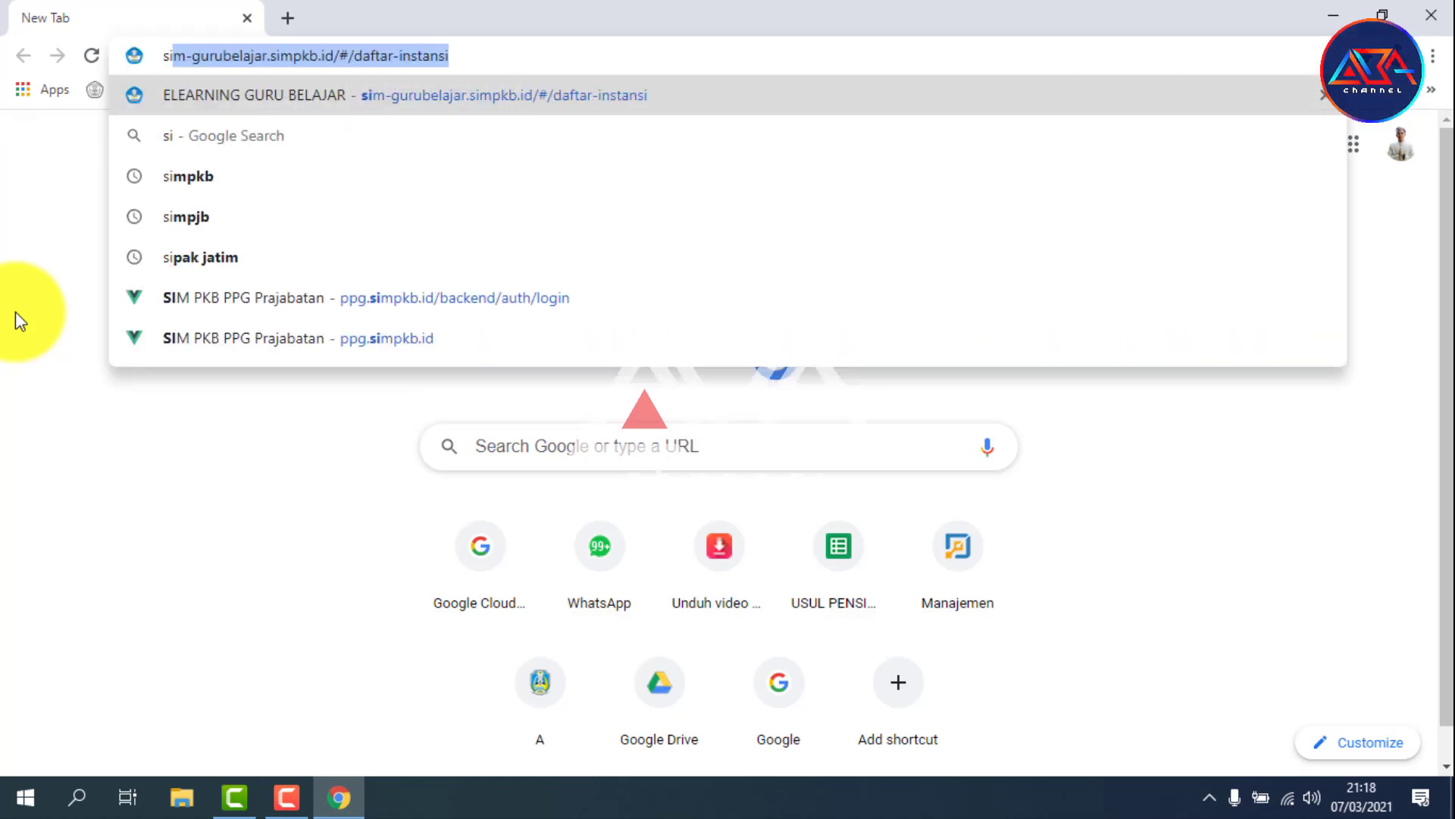
type("p")
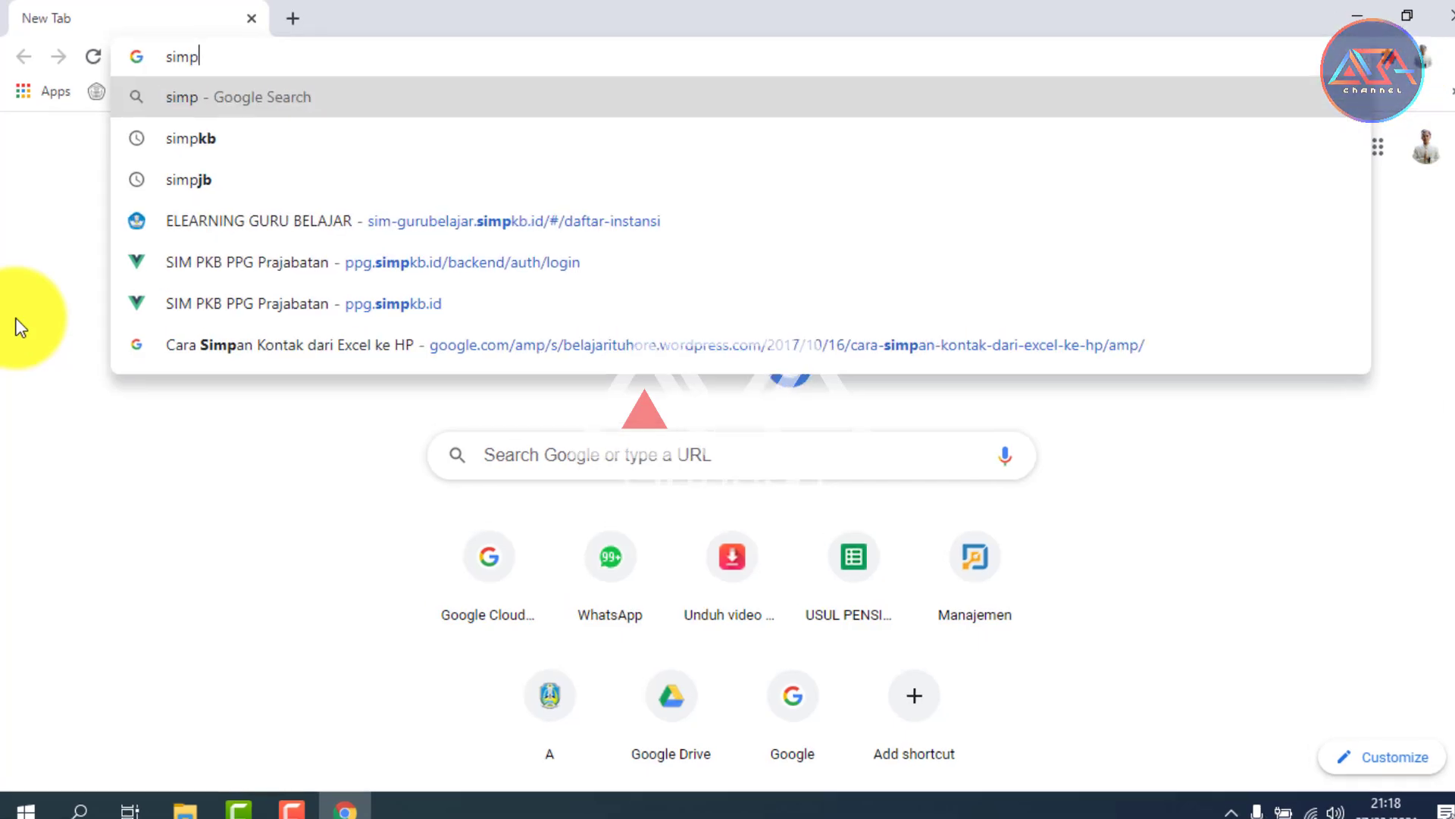
key("BackSpace")
key("BackSpace")
key("BackSpace")
key("BackSpace")
Step: Open the SIMPAK site at latihan.gtkjatim.co.id and dismiss its Perhatian notice about rank promotions
type("latihan.gtkjatim.co.id")
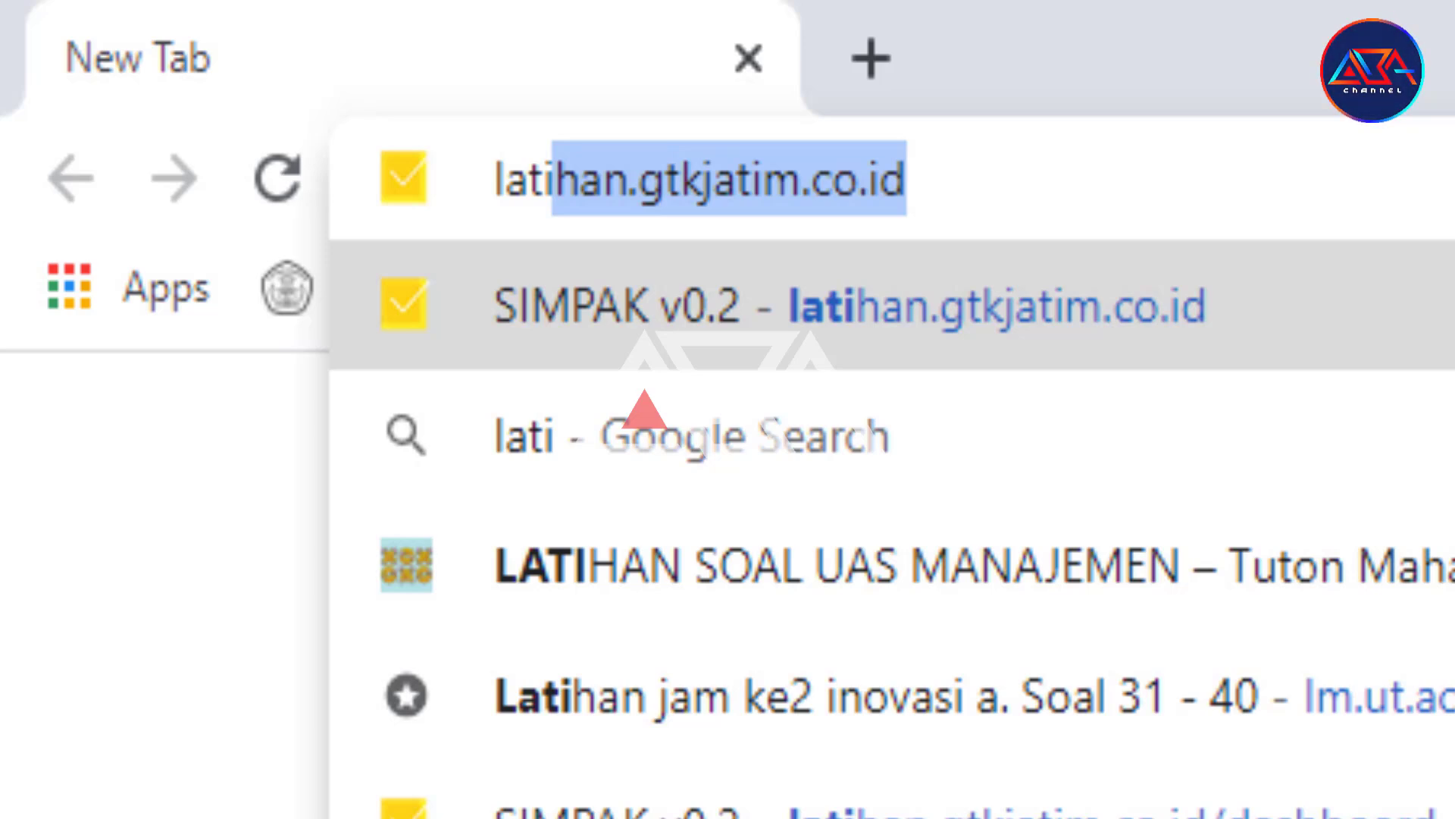
key("Return")
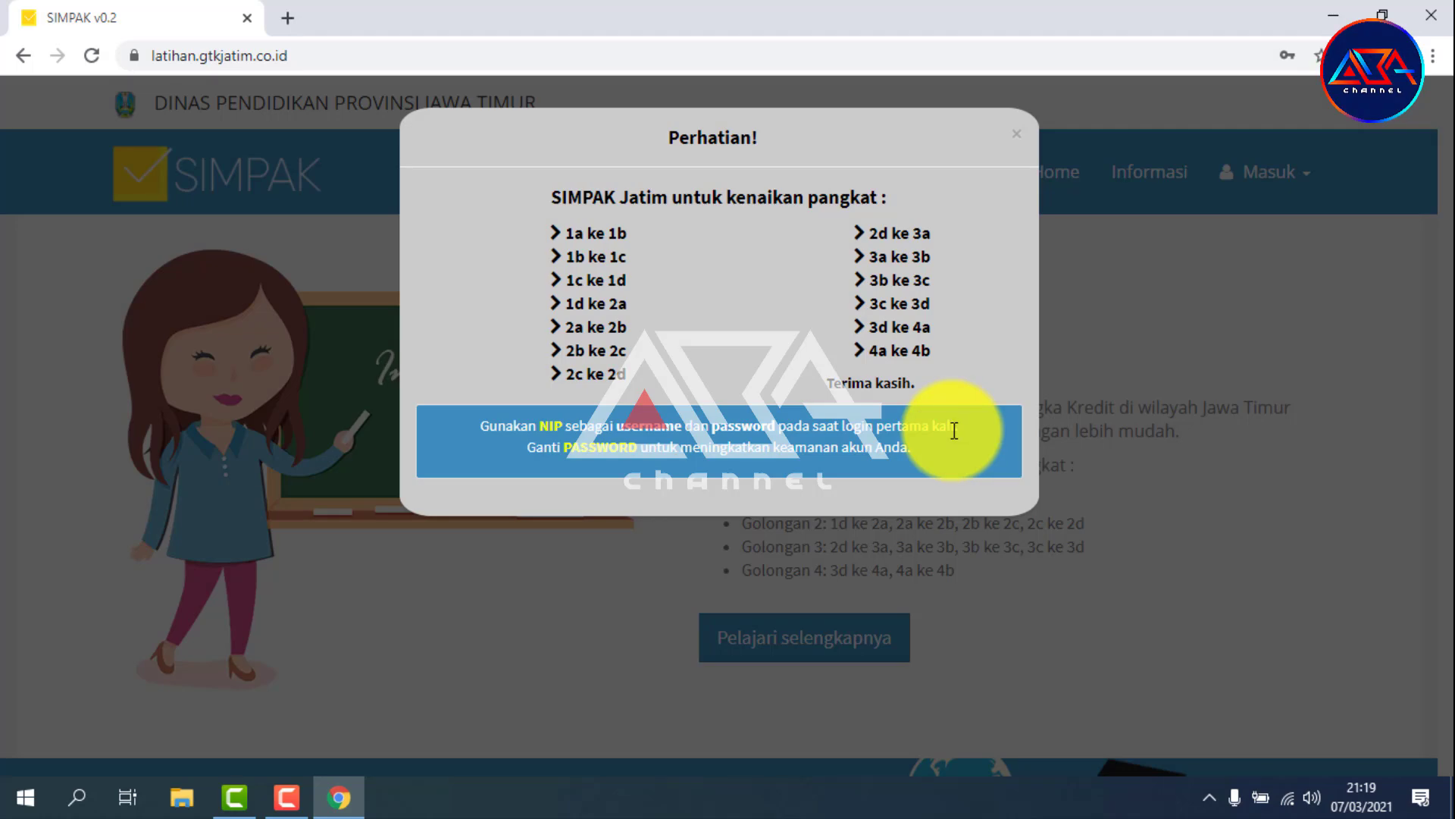
left_click(1014, 140)
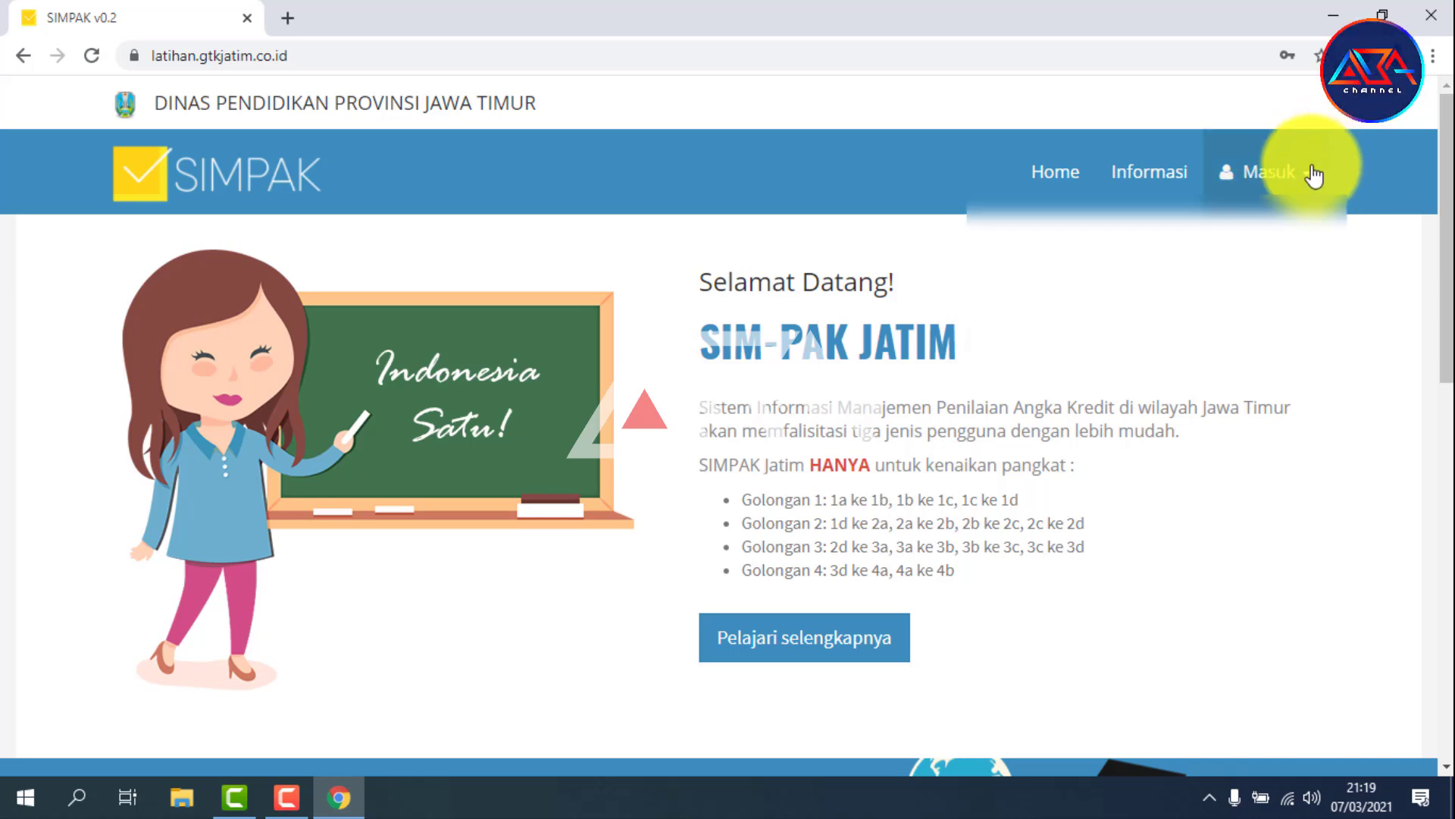
Step: Log in to SIMPAK with the username and password already filled in the login form
left_click(1296, 184)
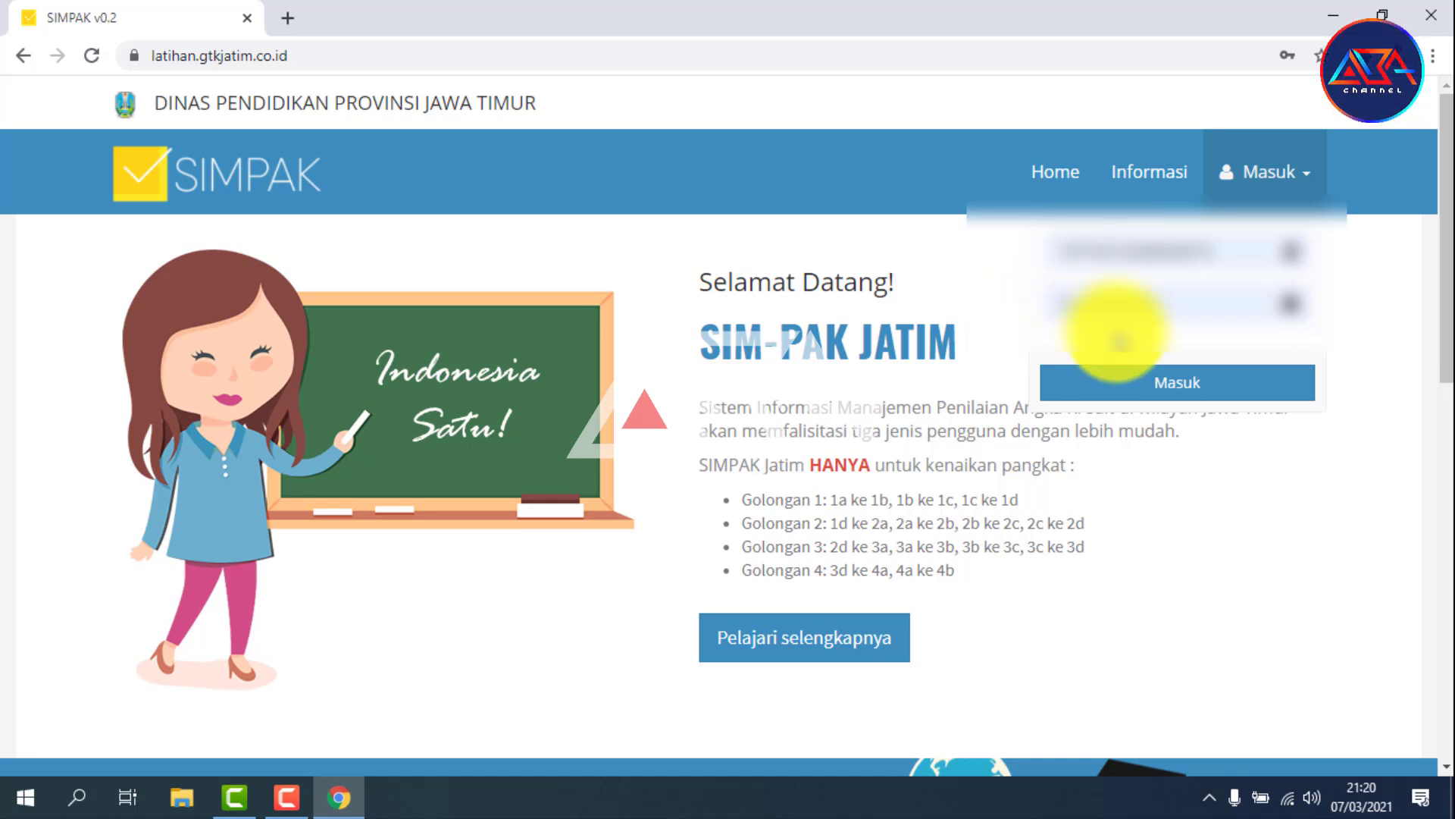
left_click(1145, 387)
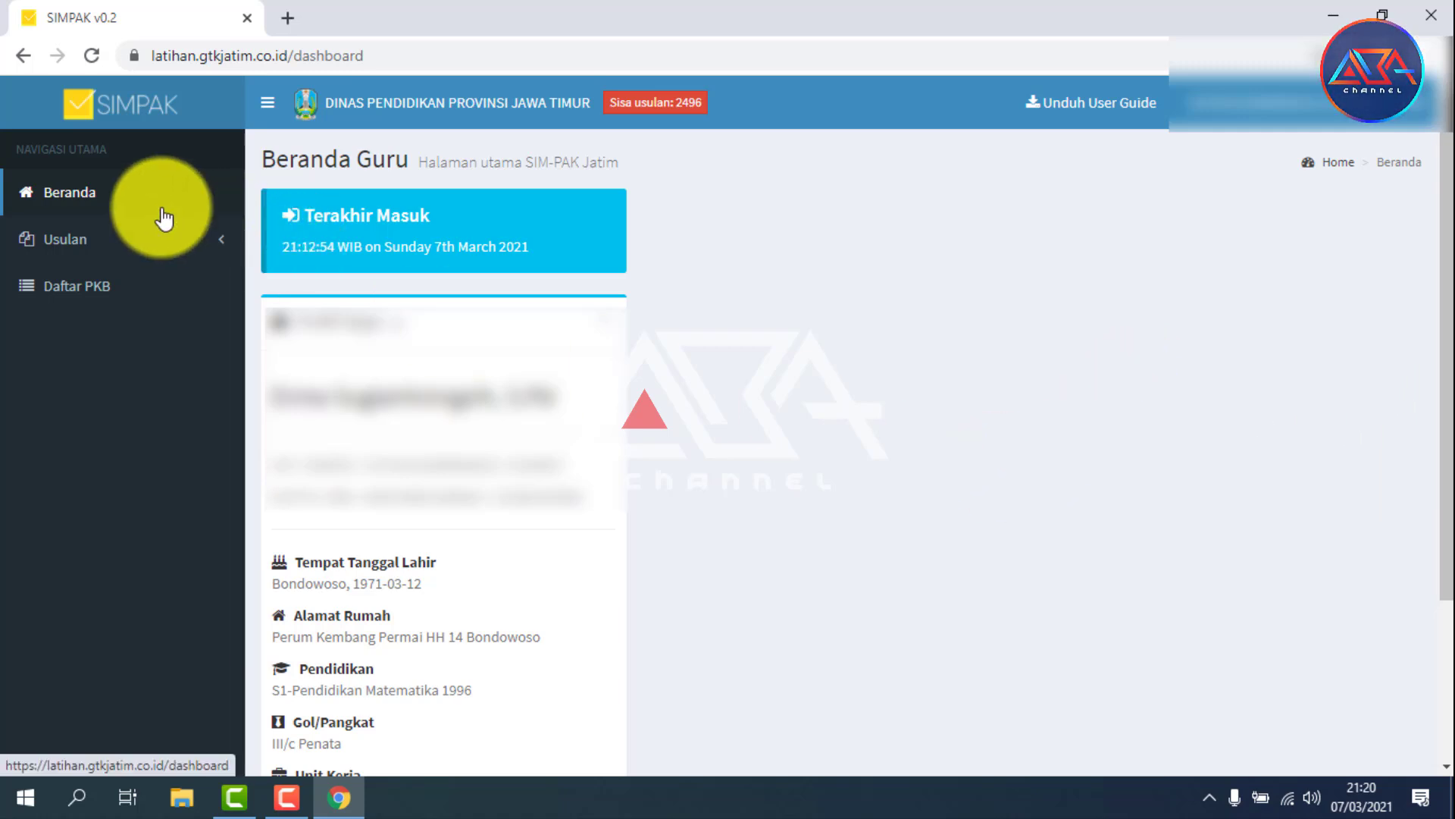
Step: Look at the entries under Usulan and return to the Beranda page
left_click(157, 249)
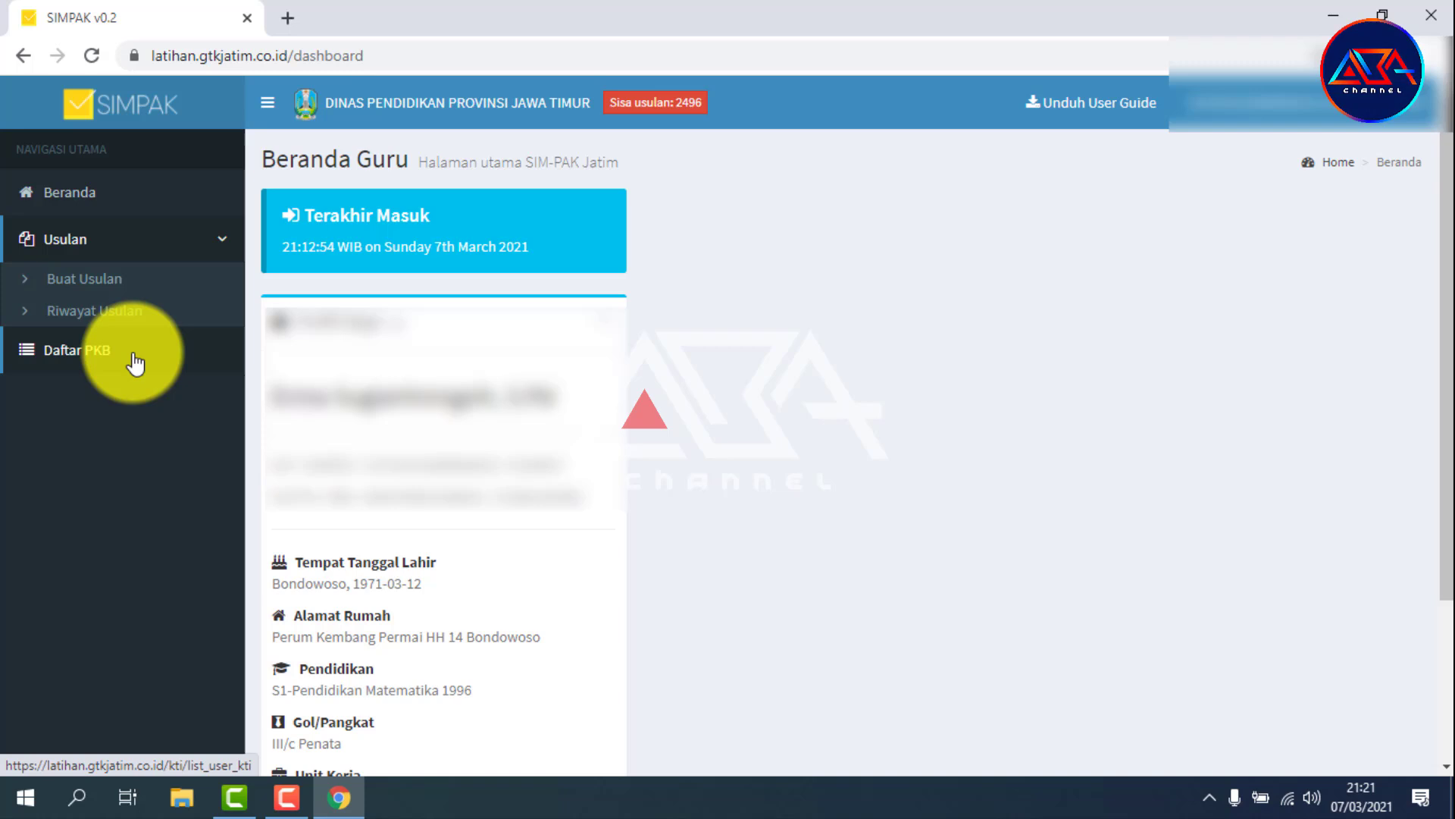
left_click(95, 210)
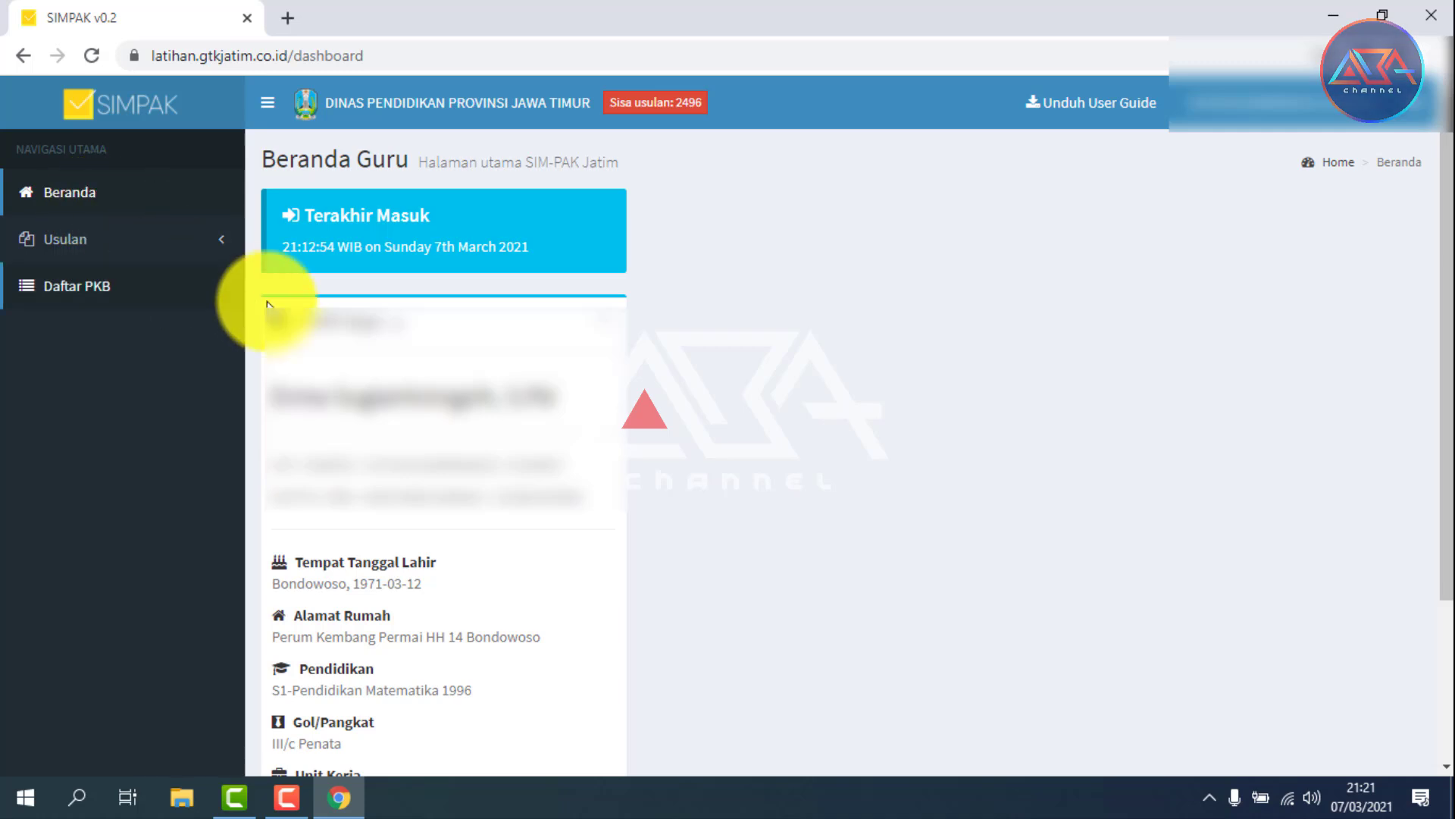
Step: Review the teacher's profile on the Beranda page and open its biodata edit form
scroll(462, 314, "down", 2)
scroll(475, 328, "down", 2)
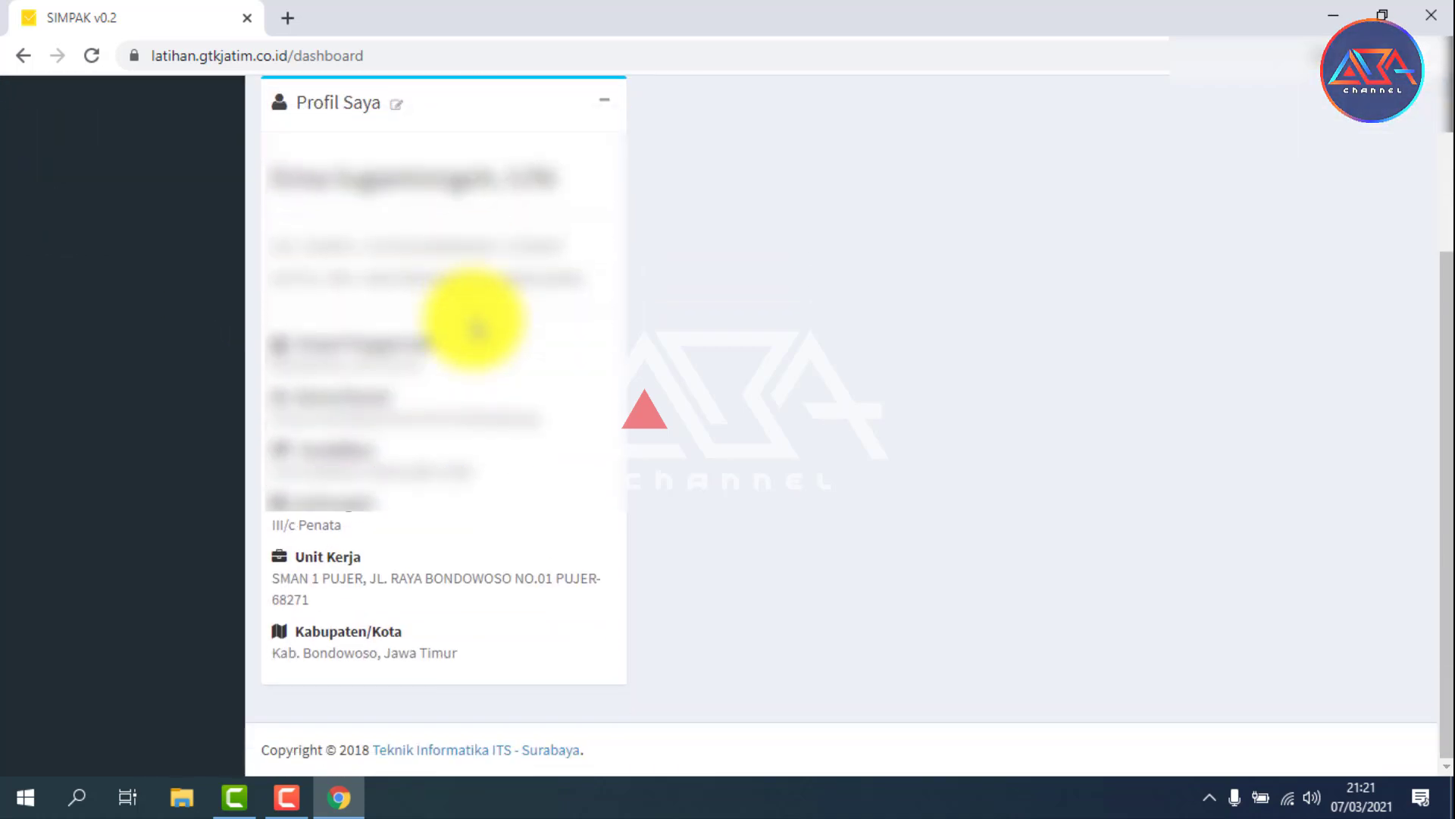
scroll(476, 328, "up", 4)
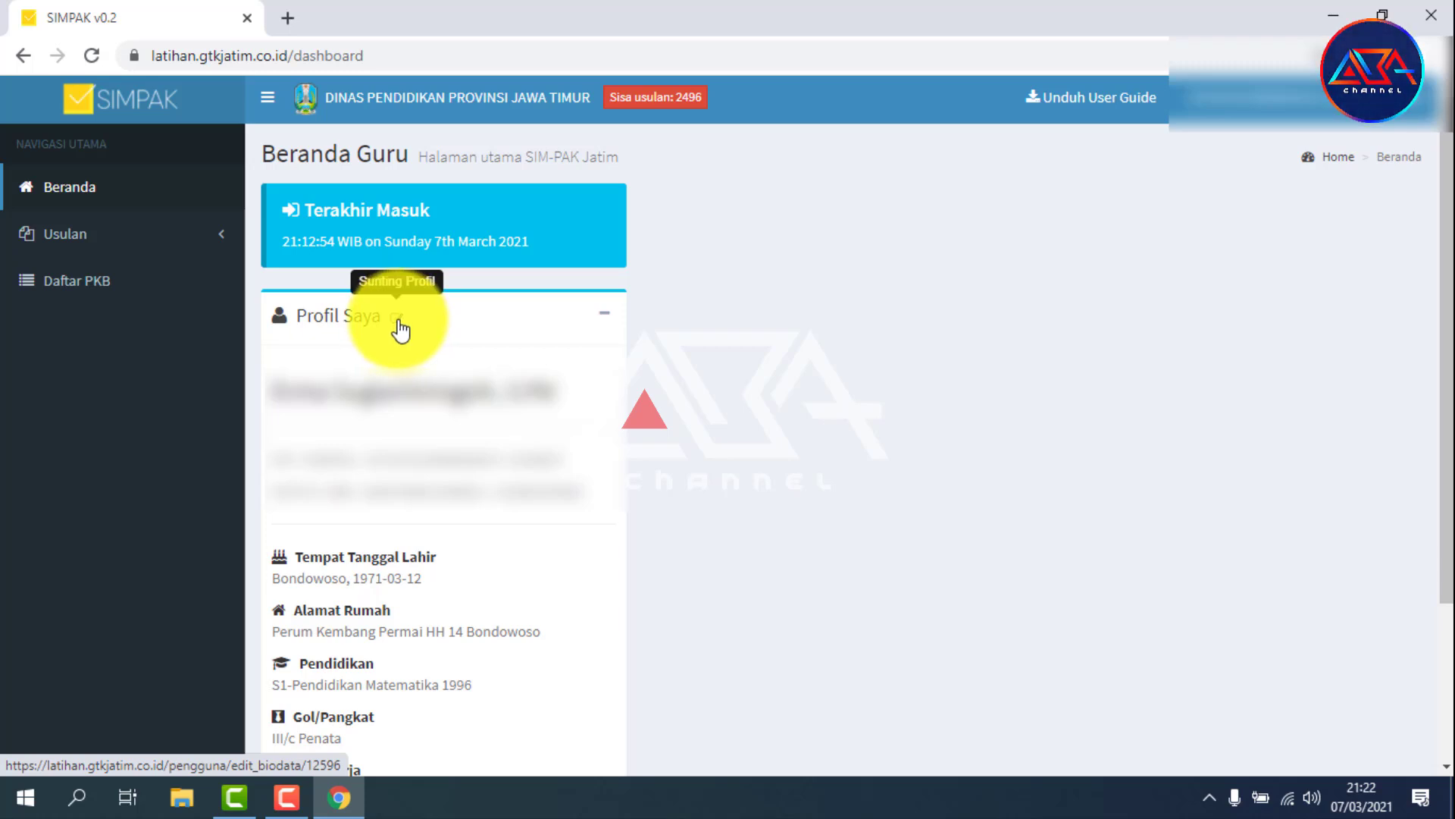
left_click(398, 318)
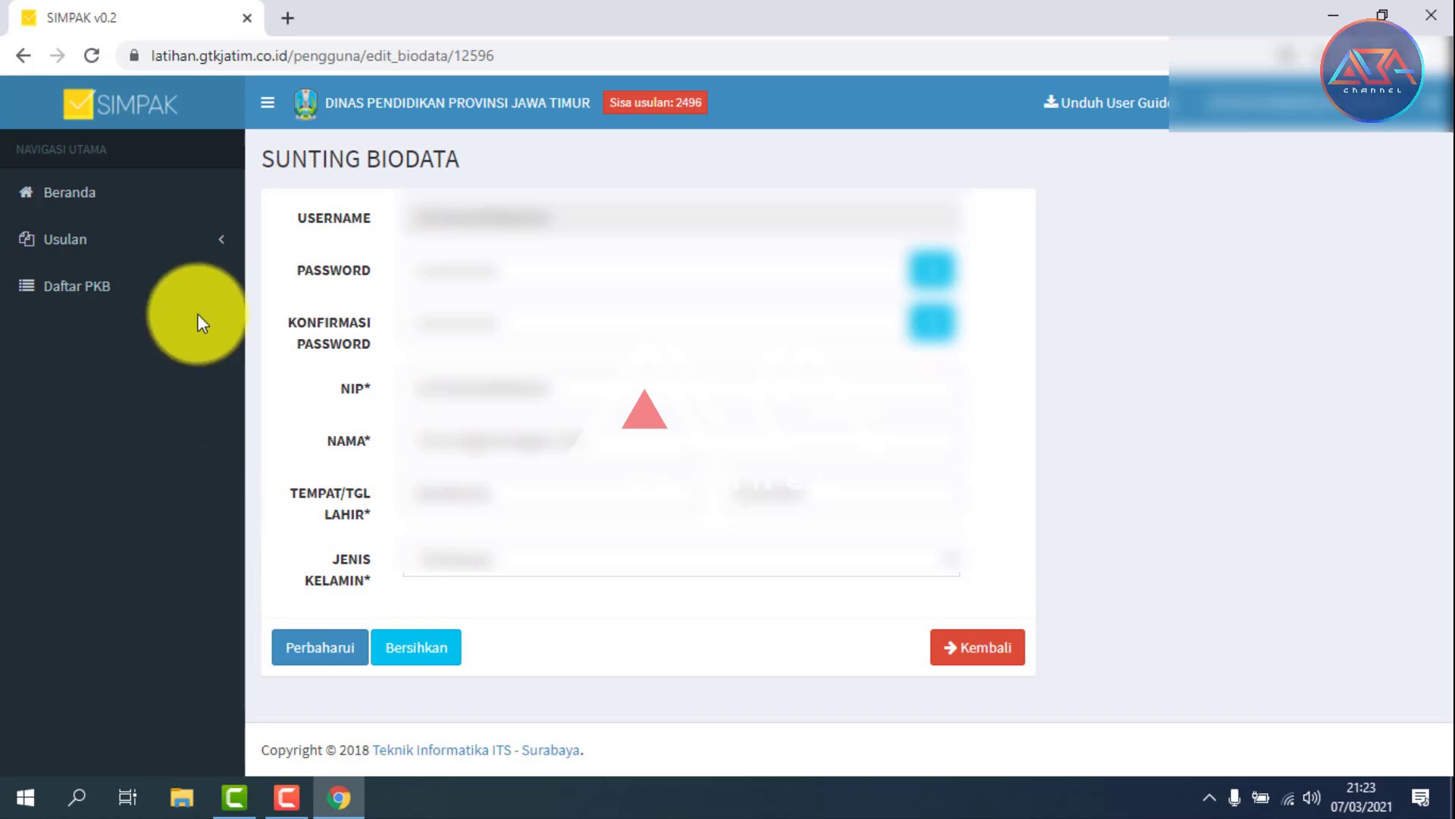
Step: Open the new proposal form (Buat Usulan), review its instructions and stages, and select the Biodata stage
left_click(146, 244)
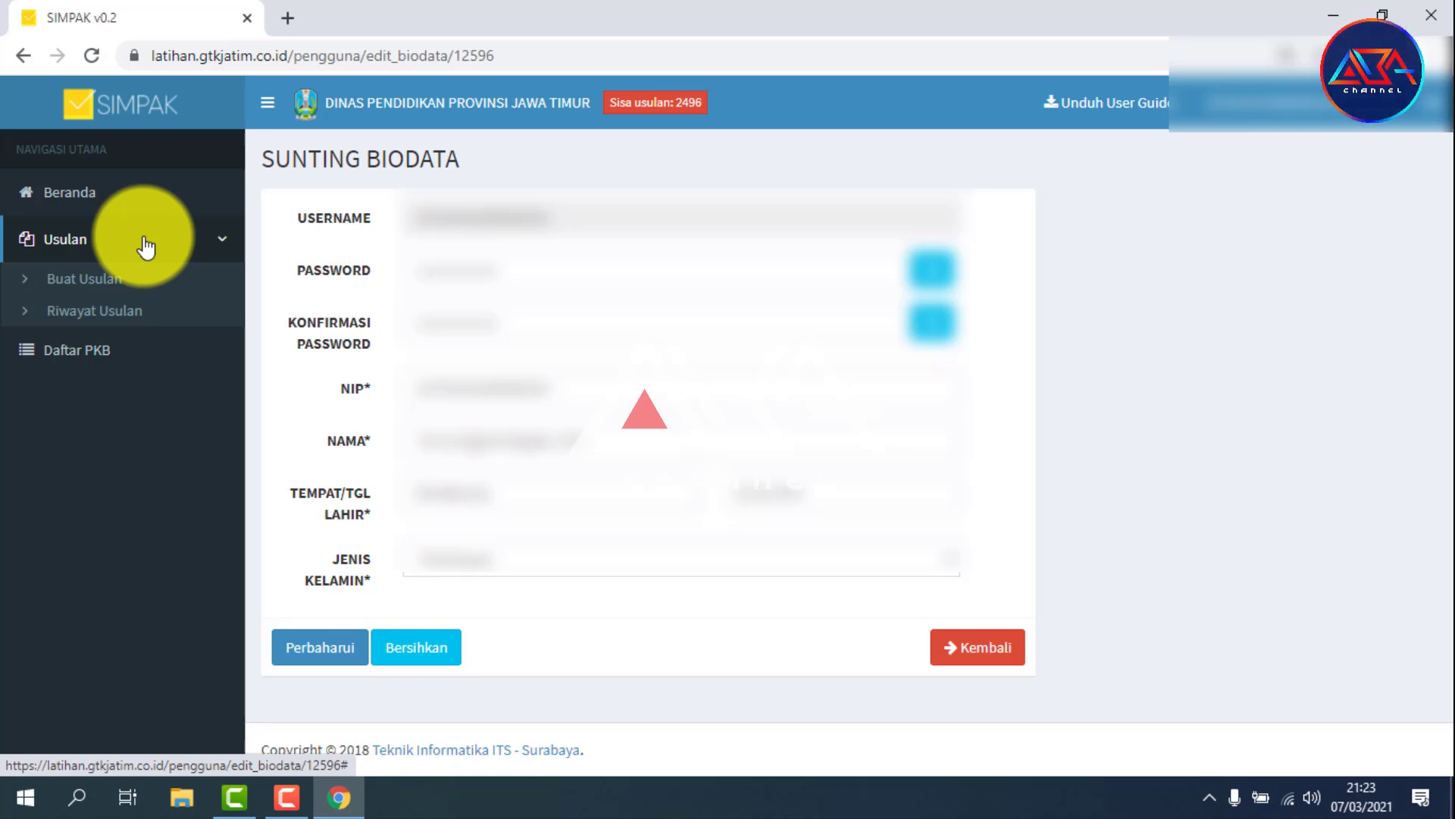
left_click(104, 287)
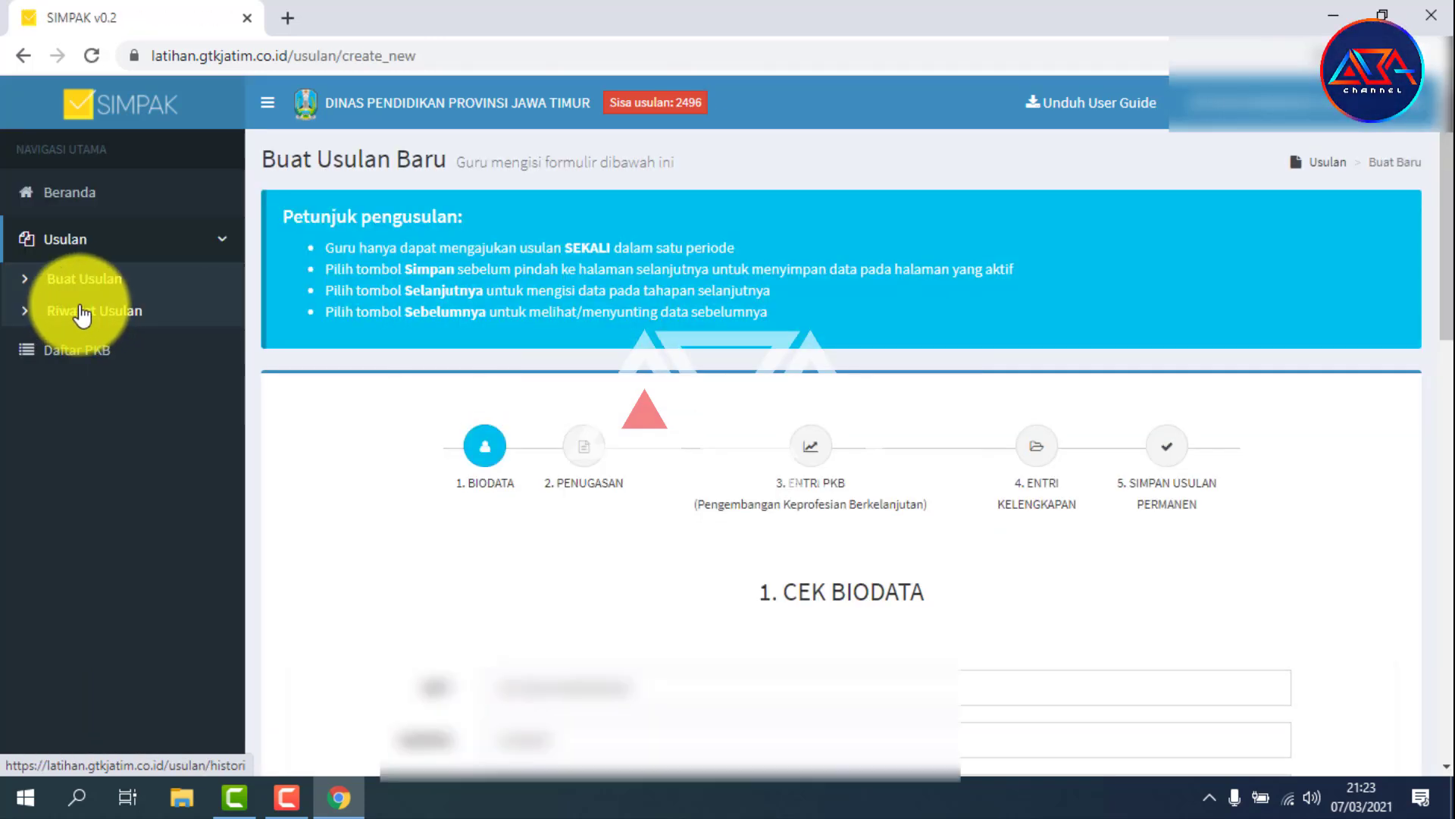
scroll(398, 388, "down", 1)
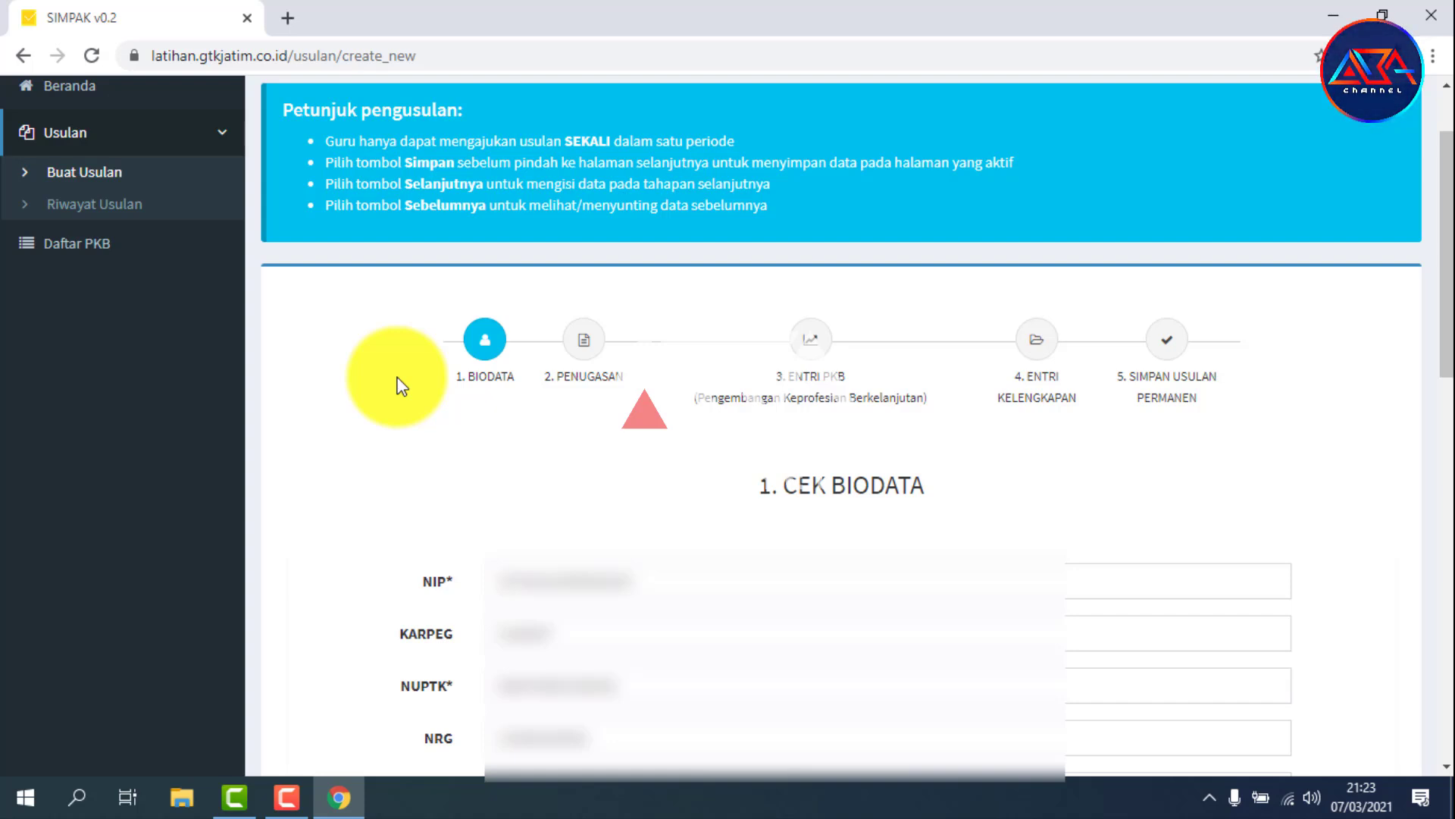
scroll(568, 443, "down", 1)
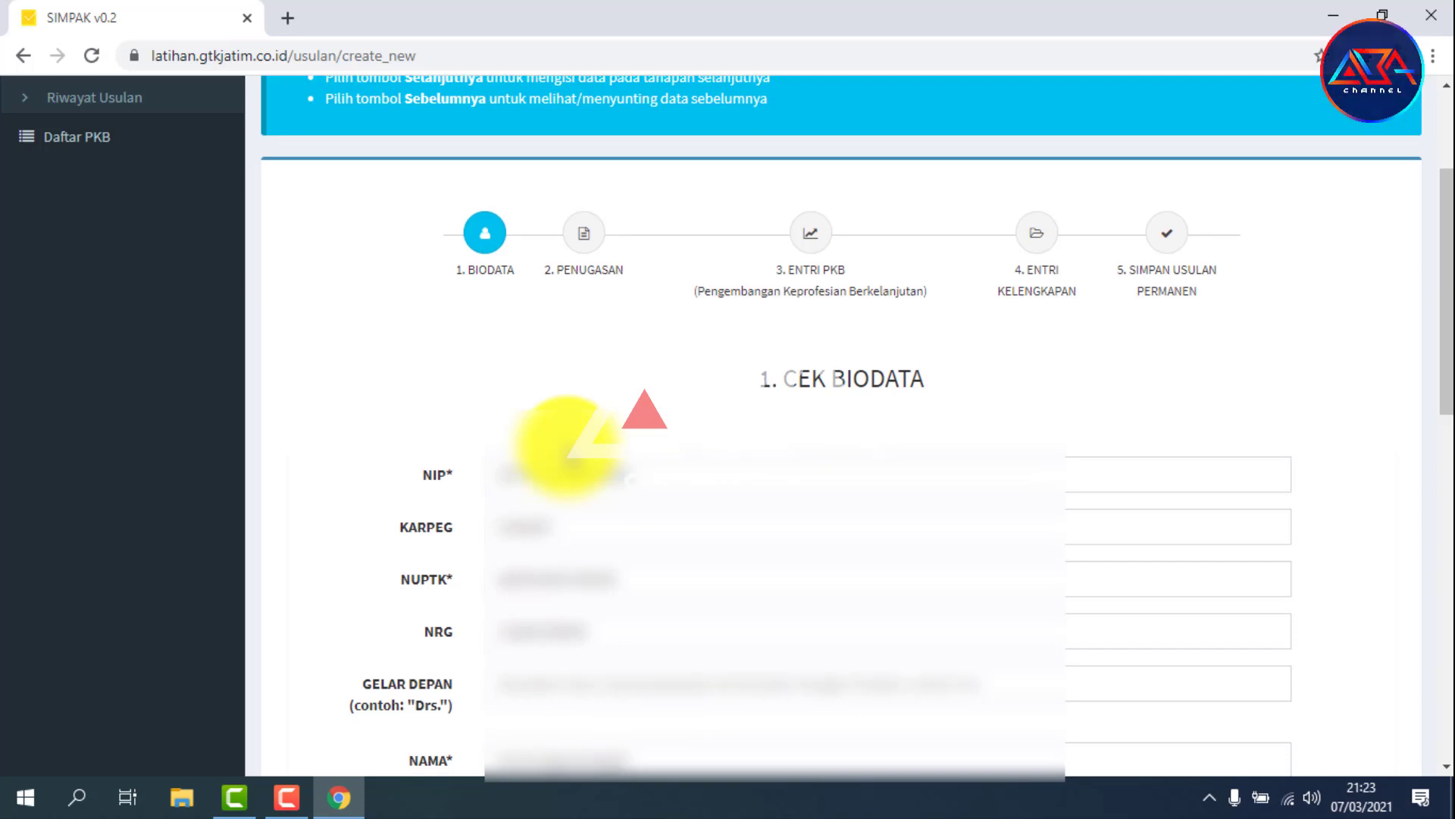
scroll(569, 447, "up", 1)
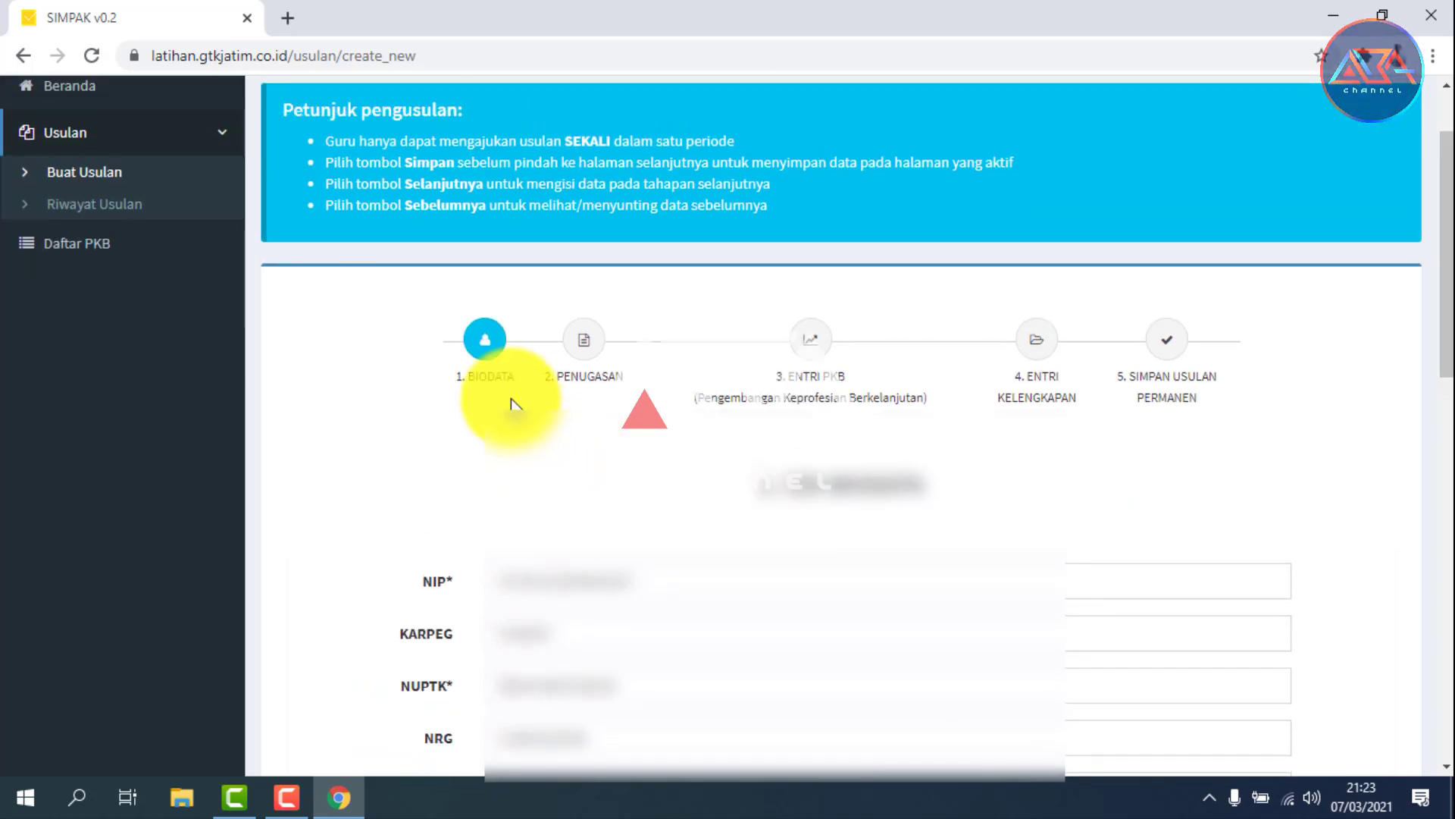
left_click(502, 350)
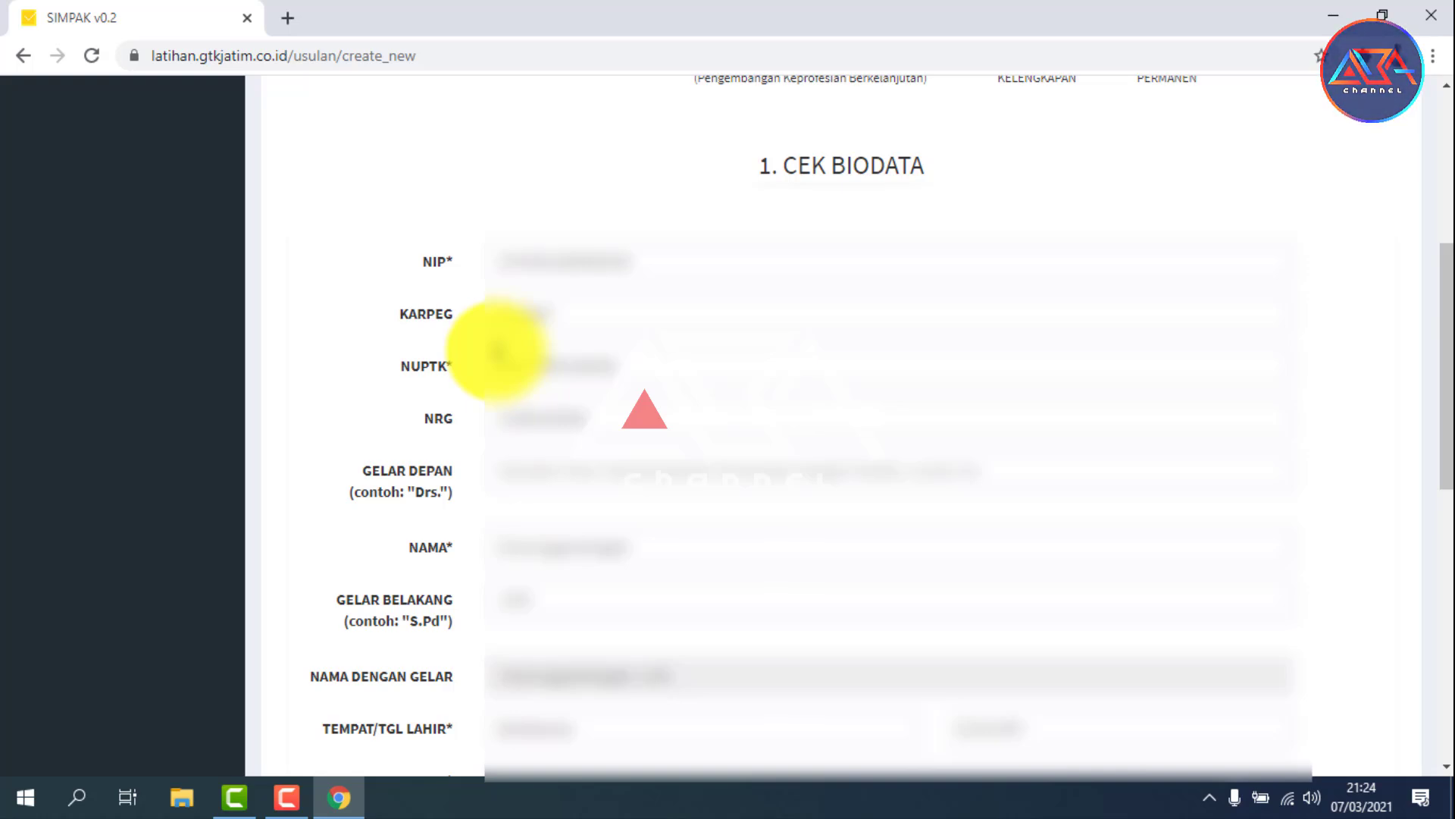
Step: Check the biodata from NIP through education, rank and position, and save the Biodata stage
scroll(496, 350, "down", 5)
scroll(494, 368, "down", 1)
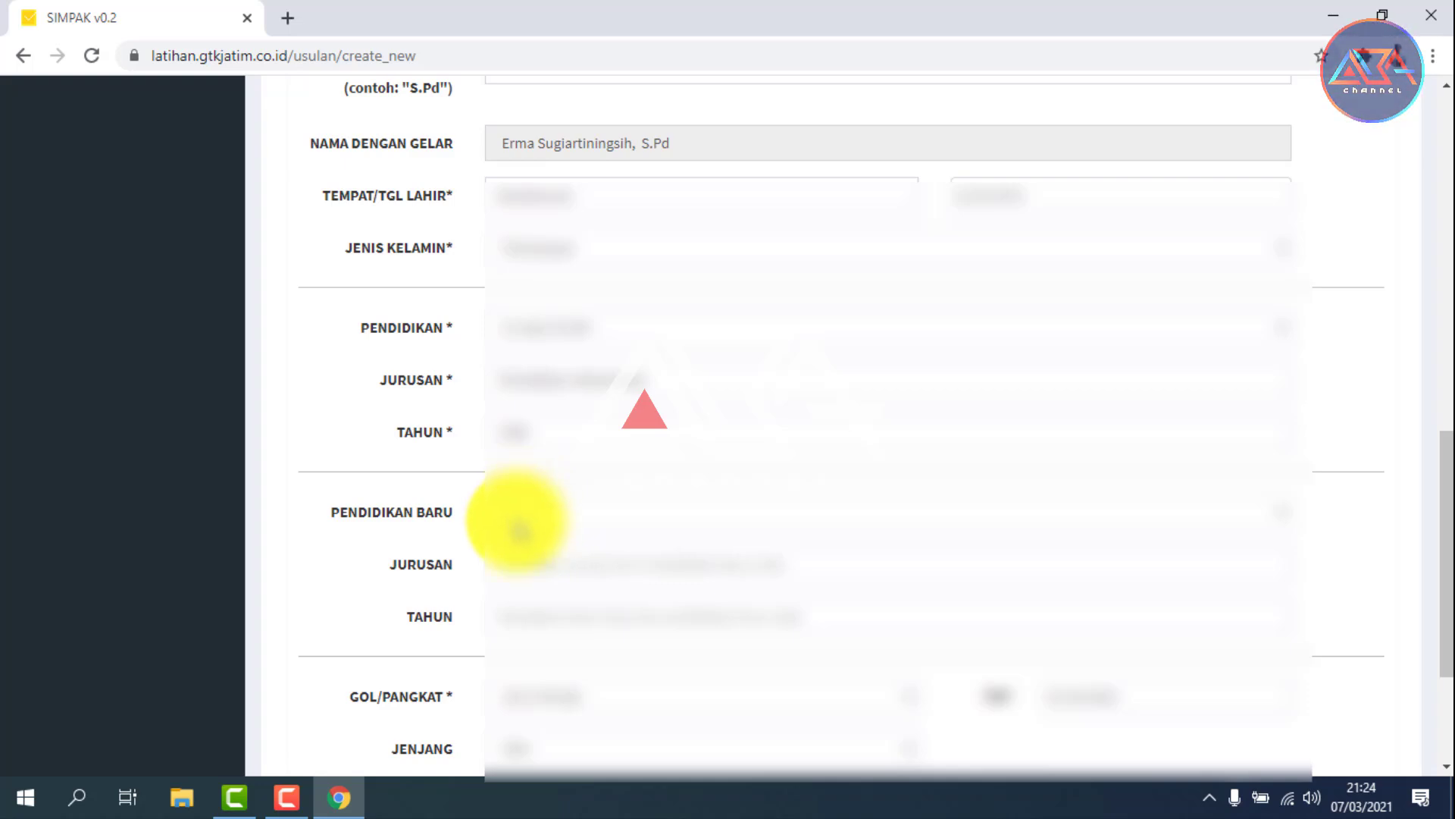
scroll(523, 516, "down", 2)
scroll(517, 522, "down", 1)
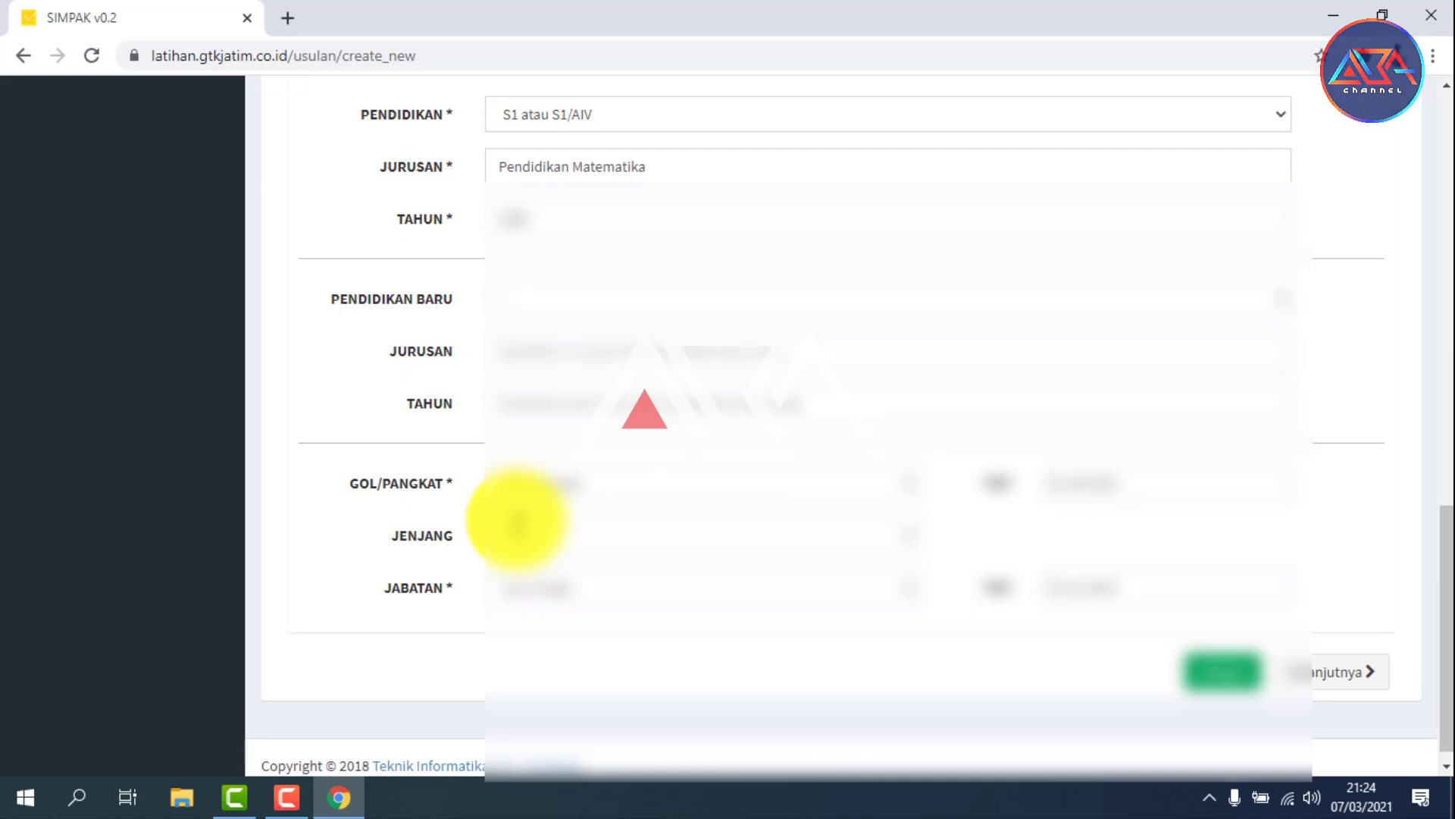
scroll(841, 531, "down", 1)
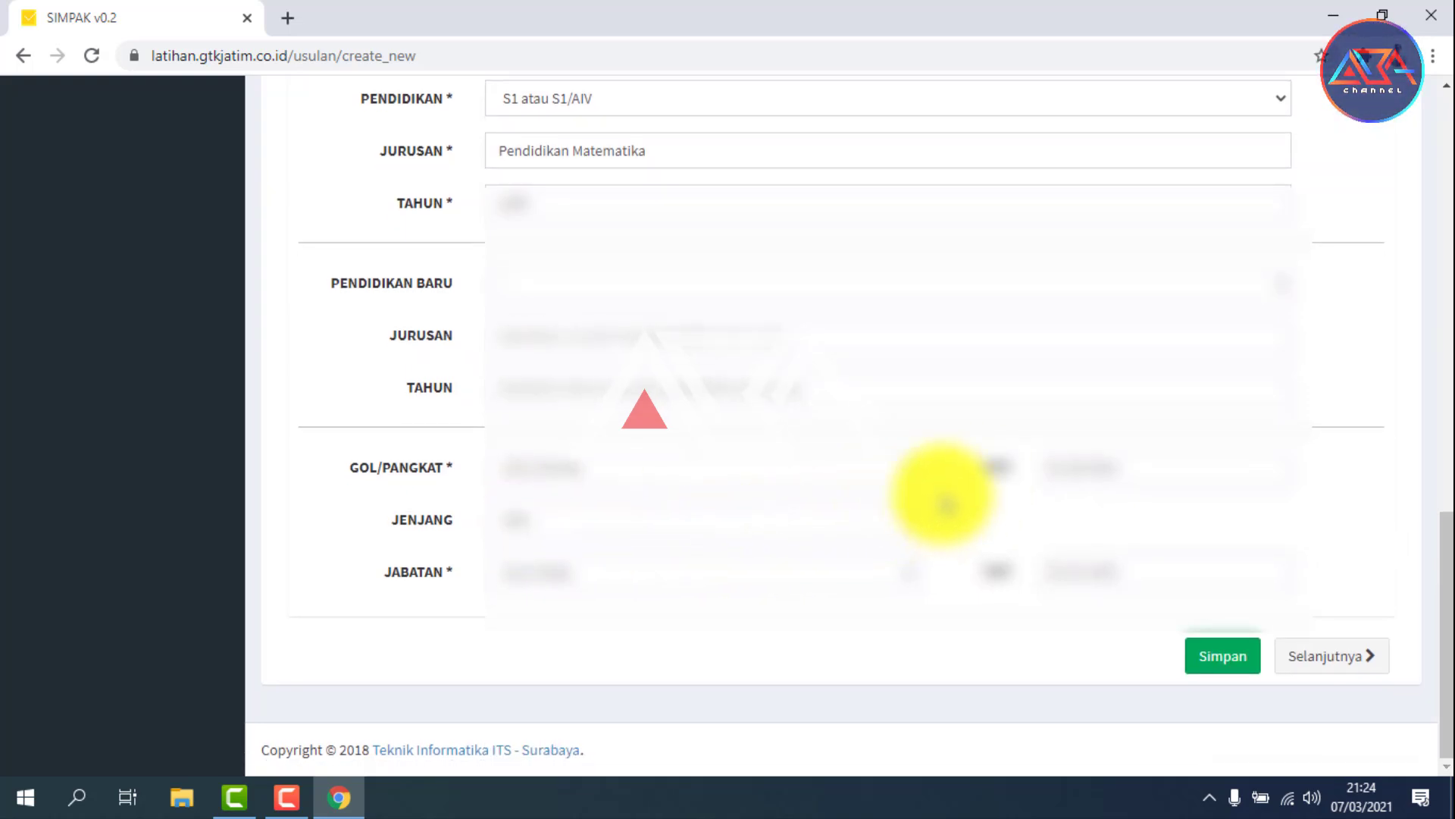
scroll(945, 504, "up", 15)
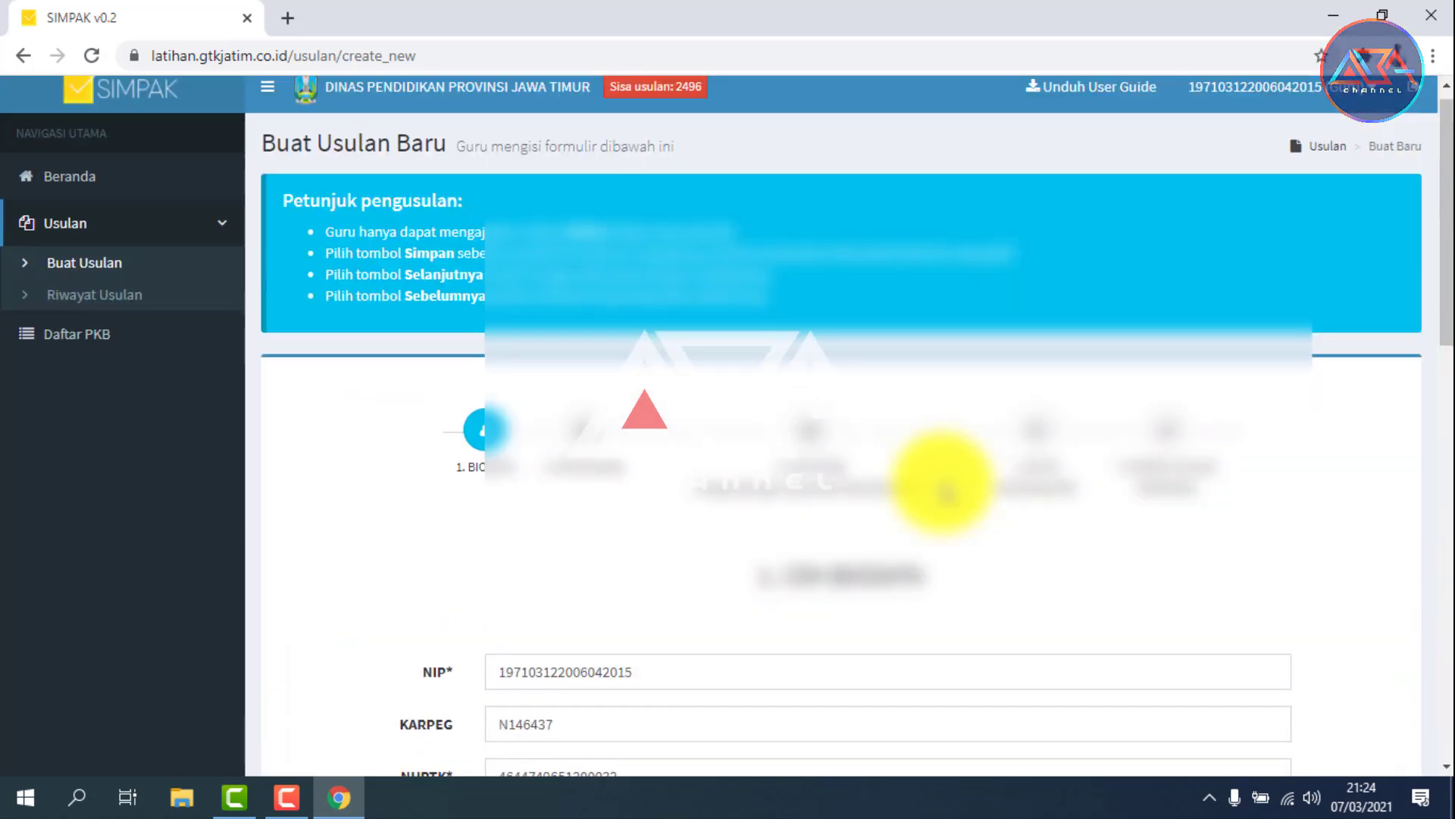
scroll(942, 492, "down", 6)
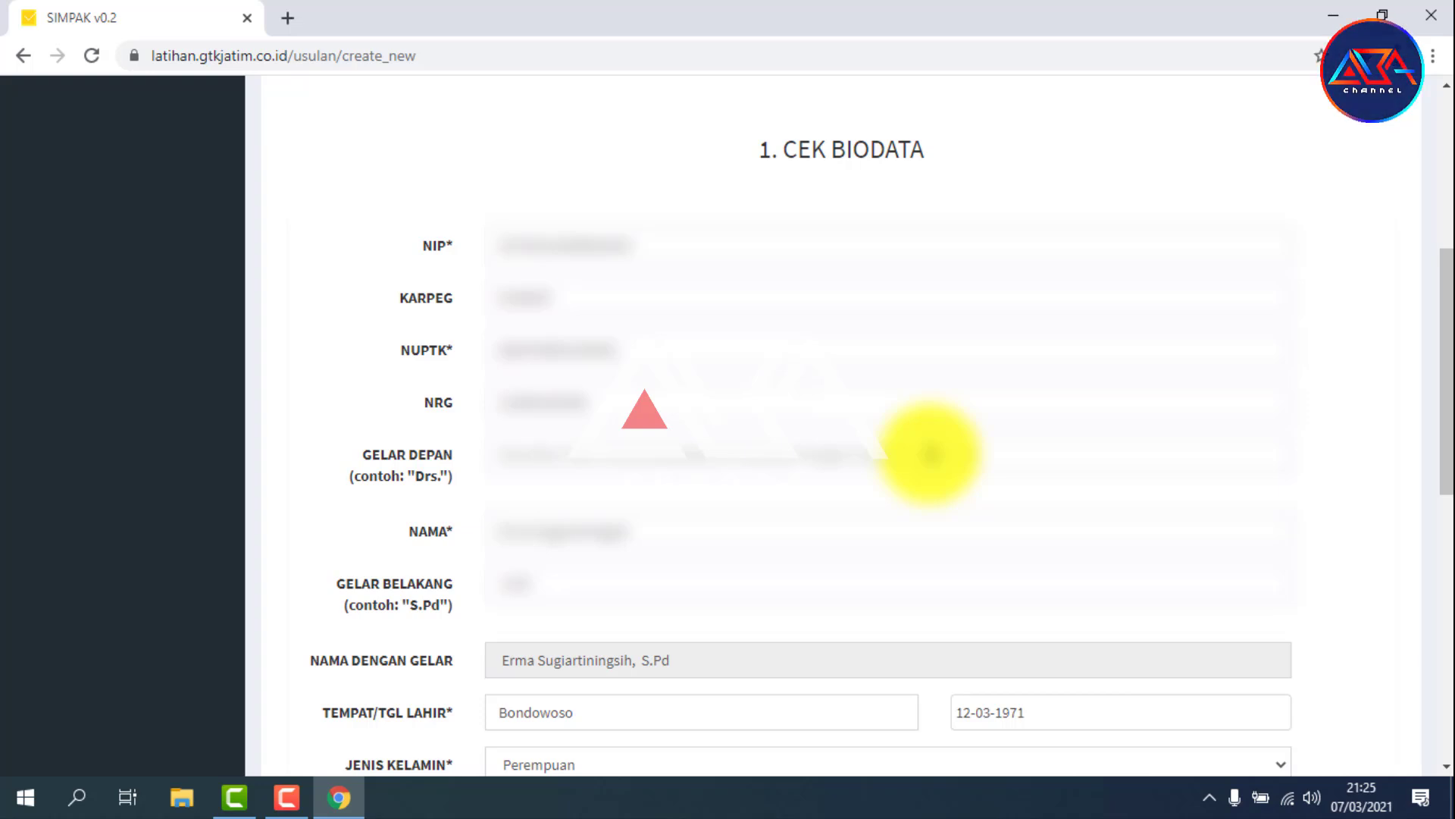
scroll(1046, 639, "down", 10)
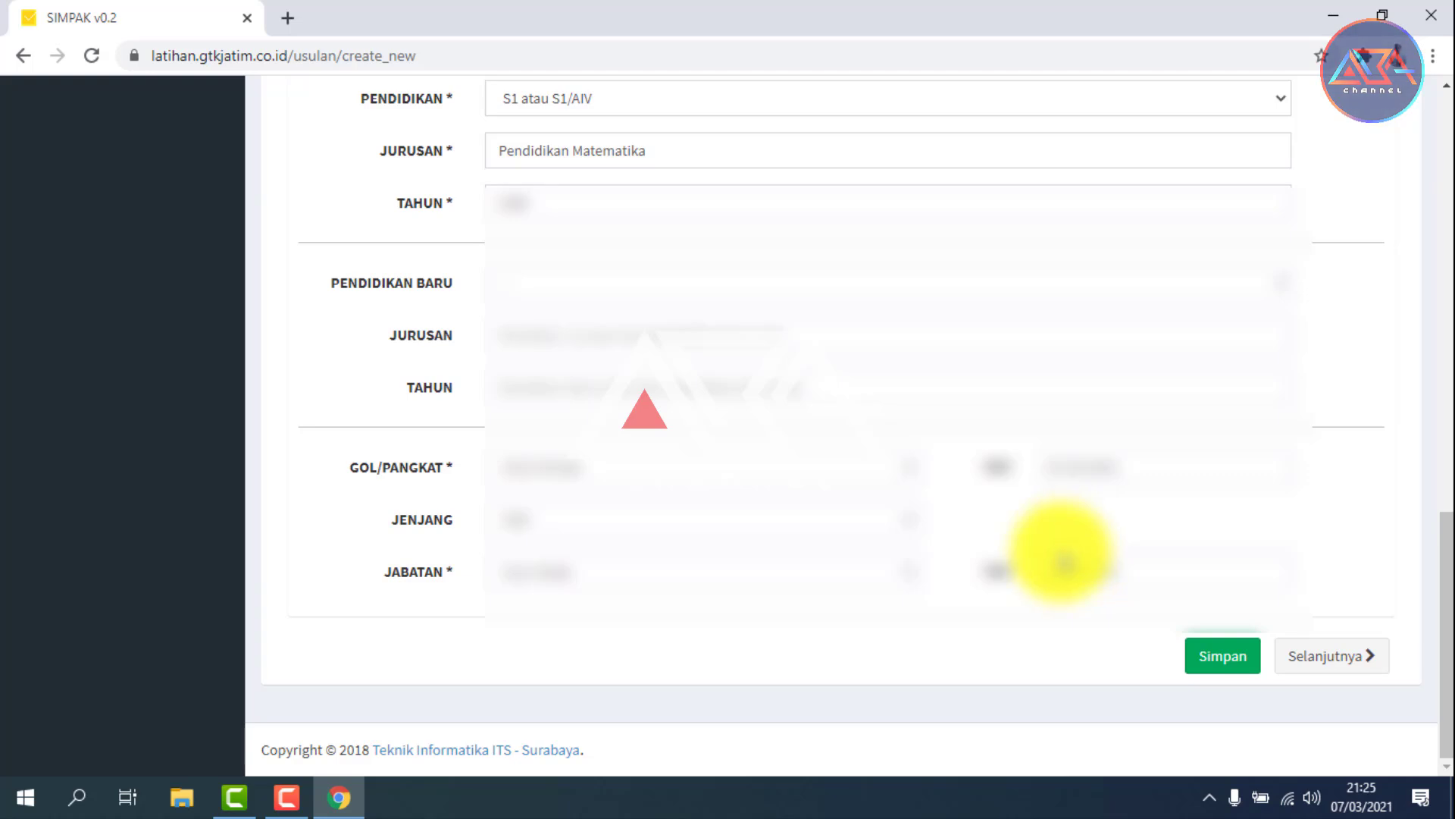
left_click(1196, 660)
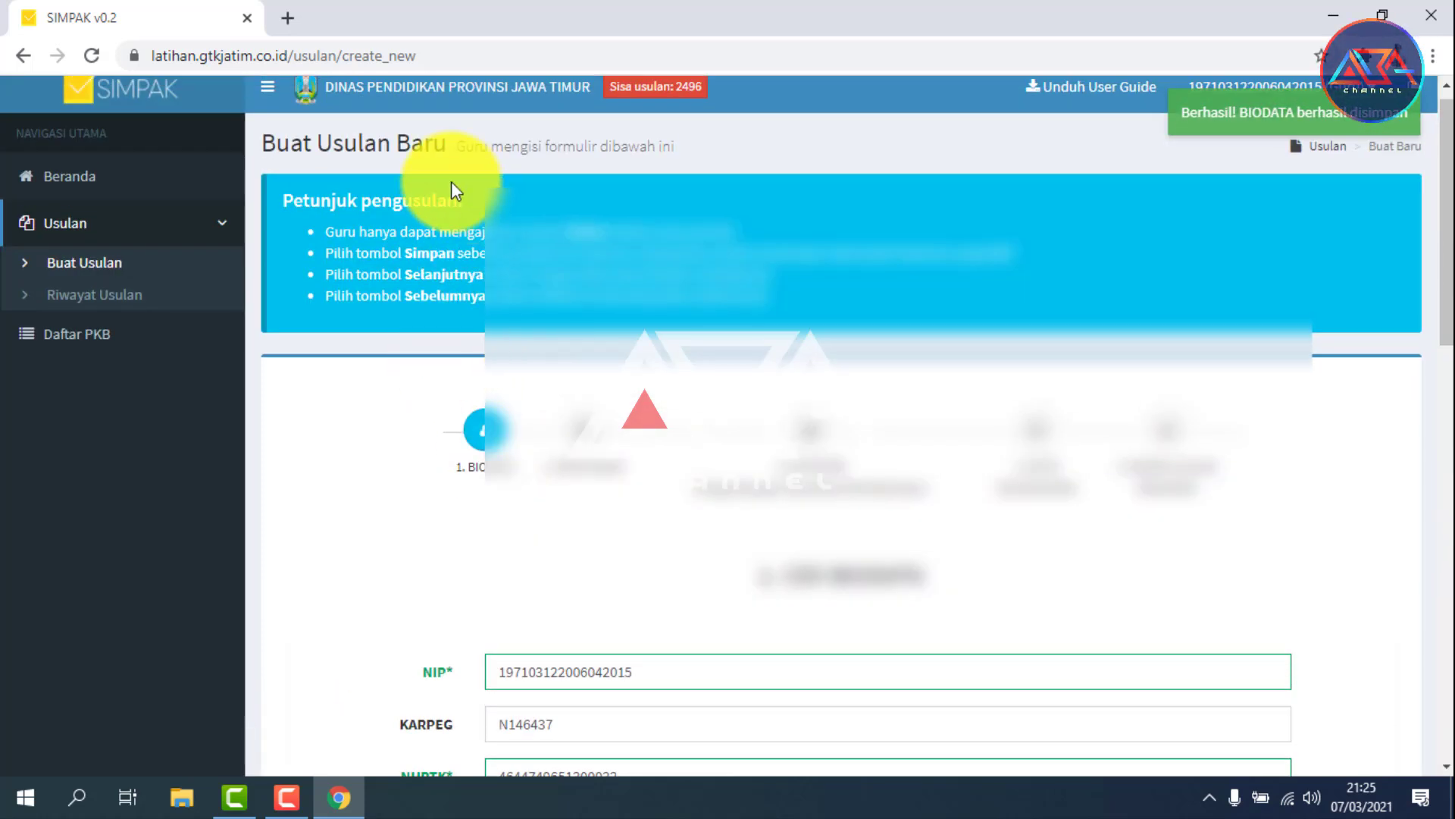
Step: Proceed from the Biodata stage to the Penugasan stage of the proposal
scroll(645, 447, "down", 15)
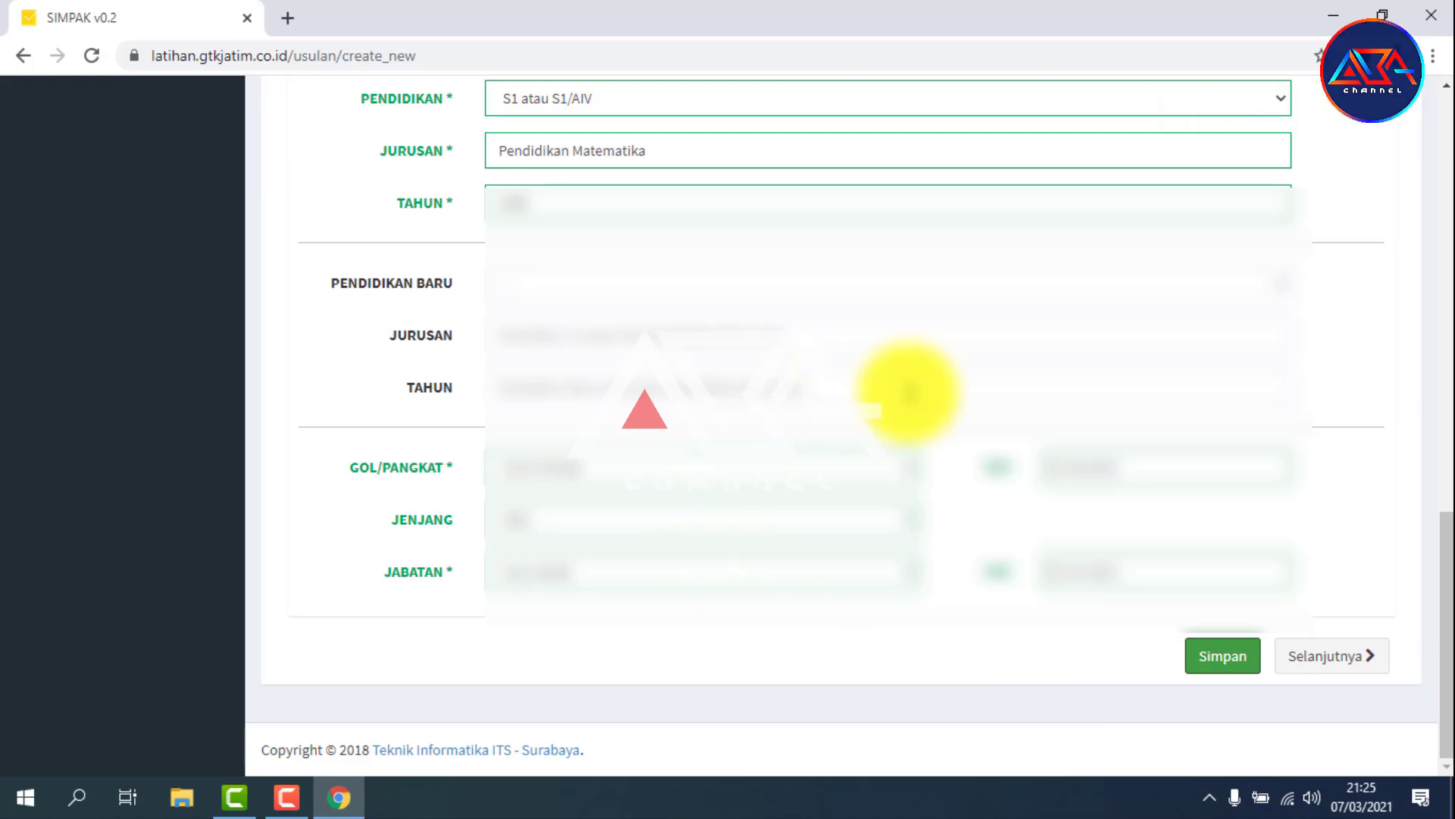
left_click(1295, 656)
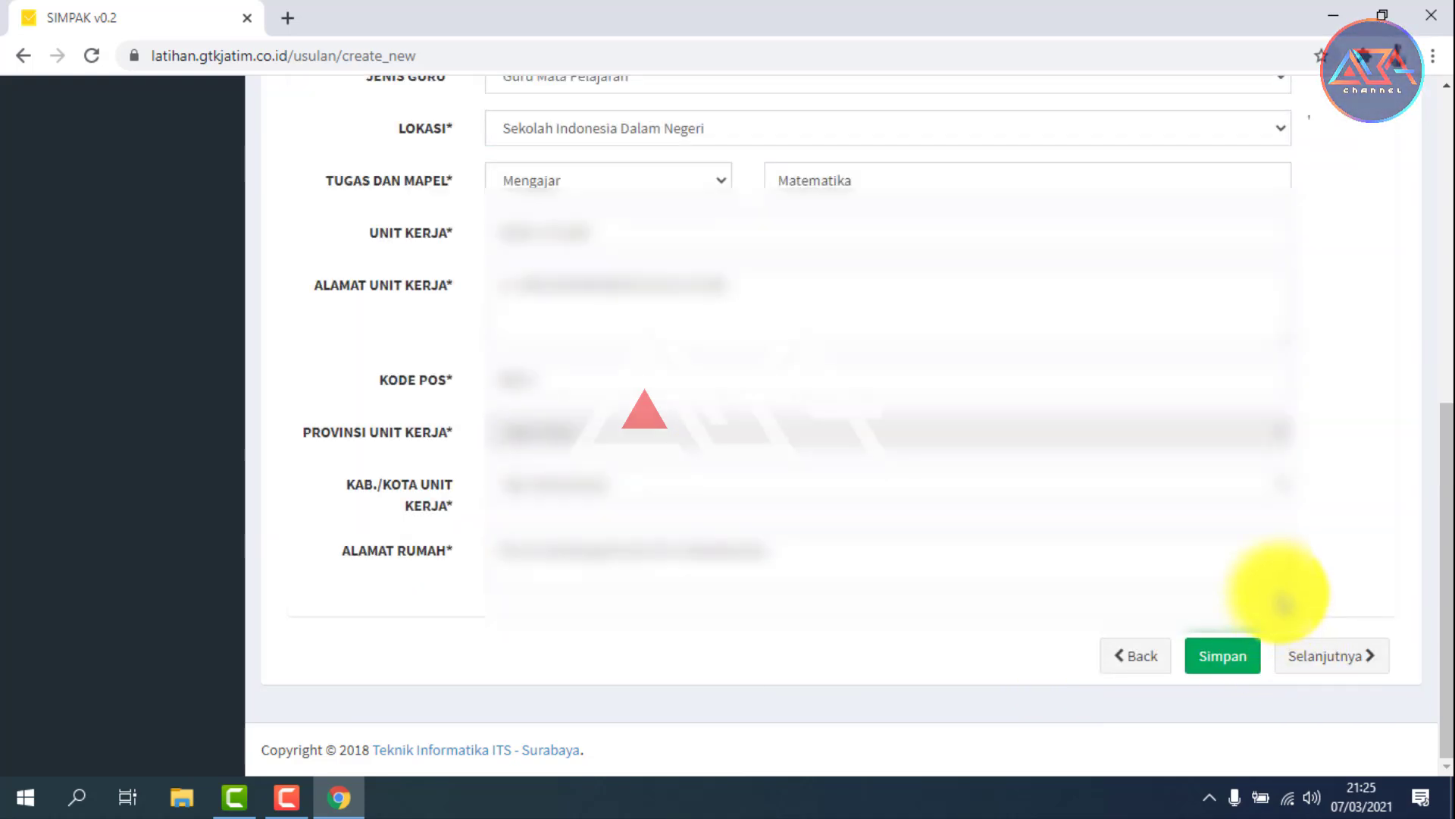
scroll(1289, 606, "up", 8)
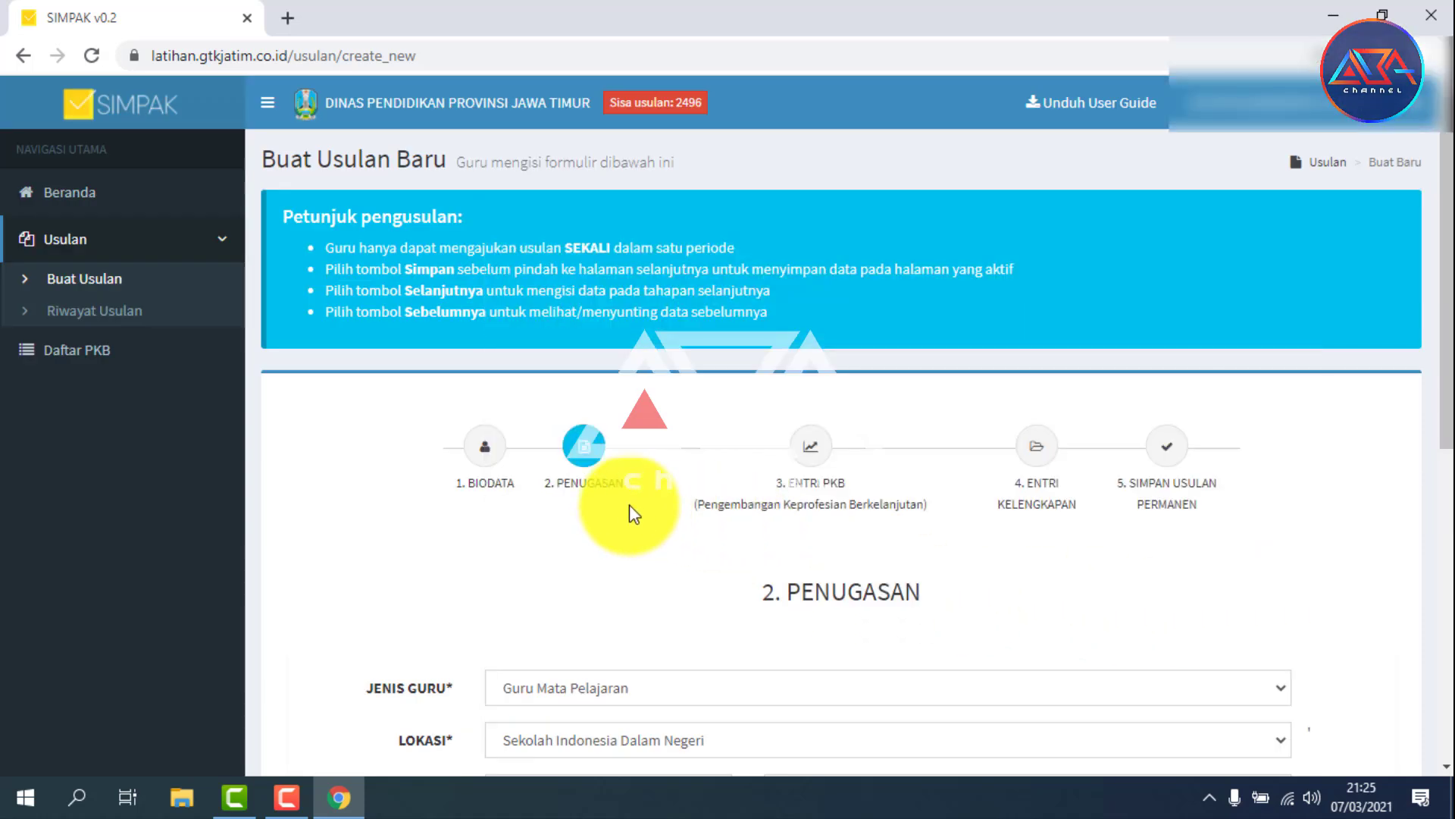
Step: Examine the teacher types offered for Jenis Guru in the Penugasan form, keeping Guru Mata Pelajaran
scroll(630, 505, "down", 1)
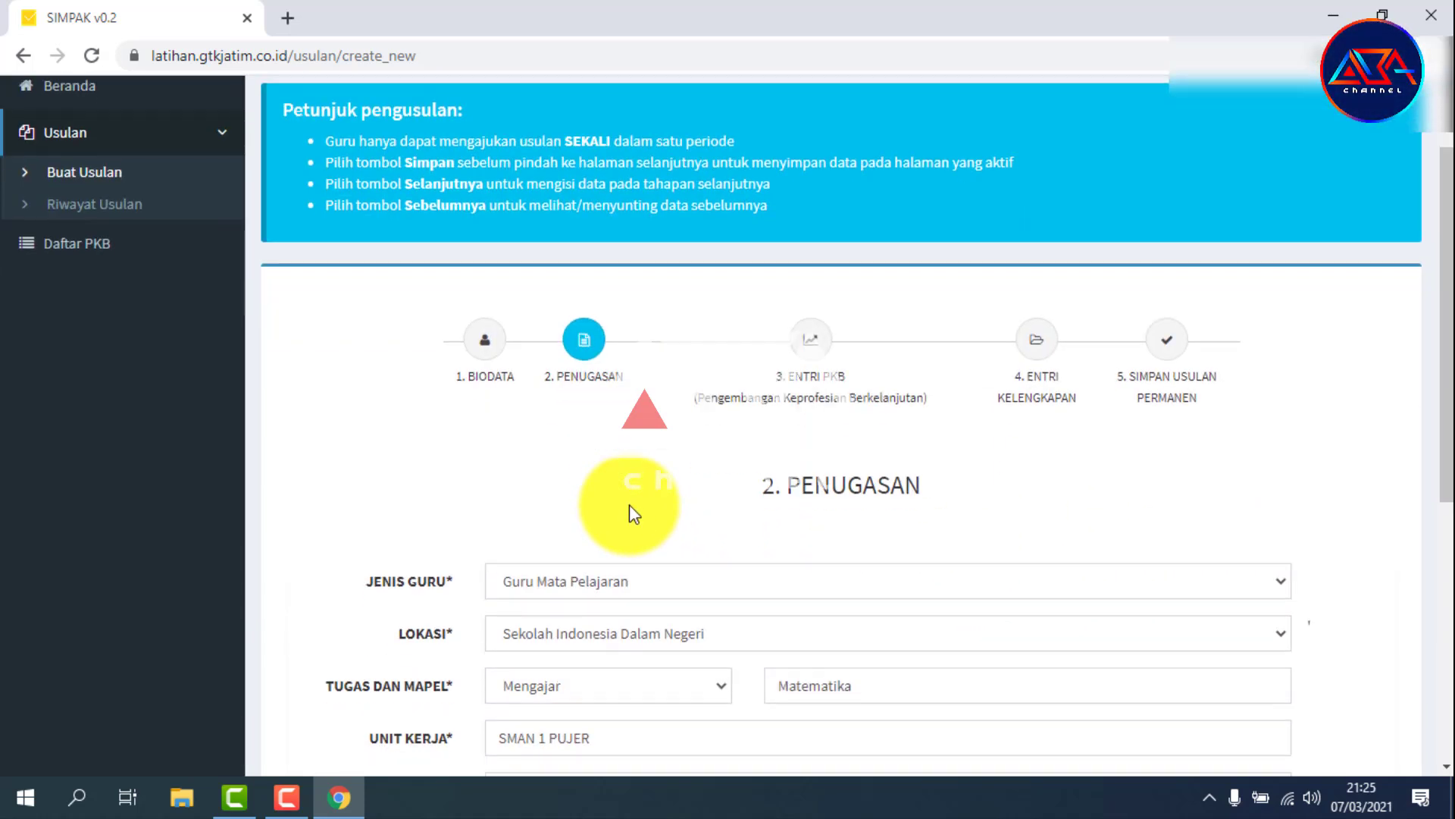
scroll(631, 506, "down", 1)
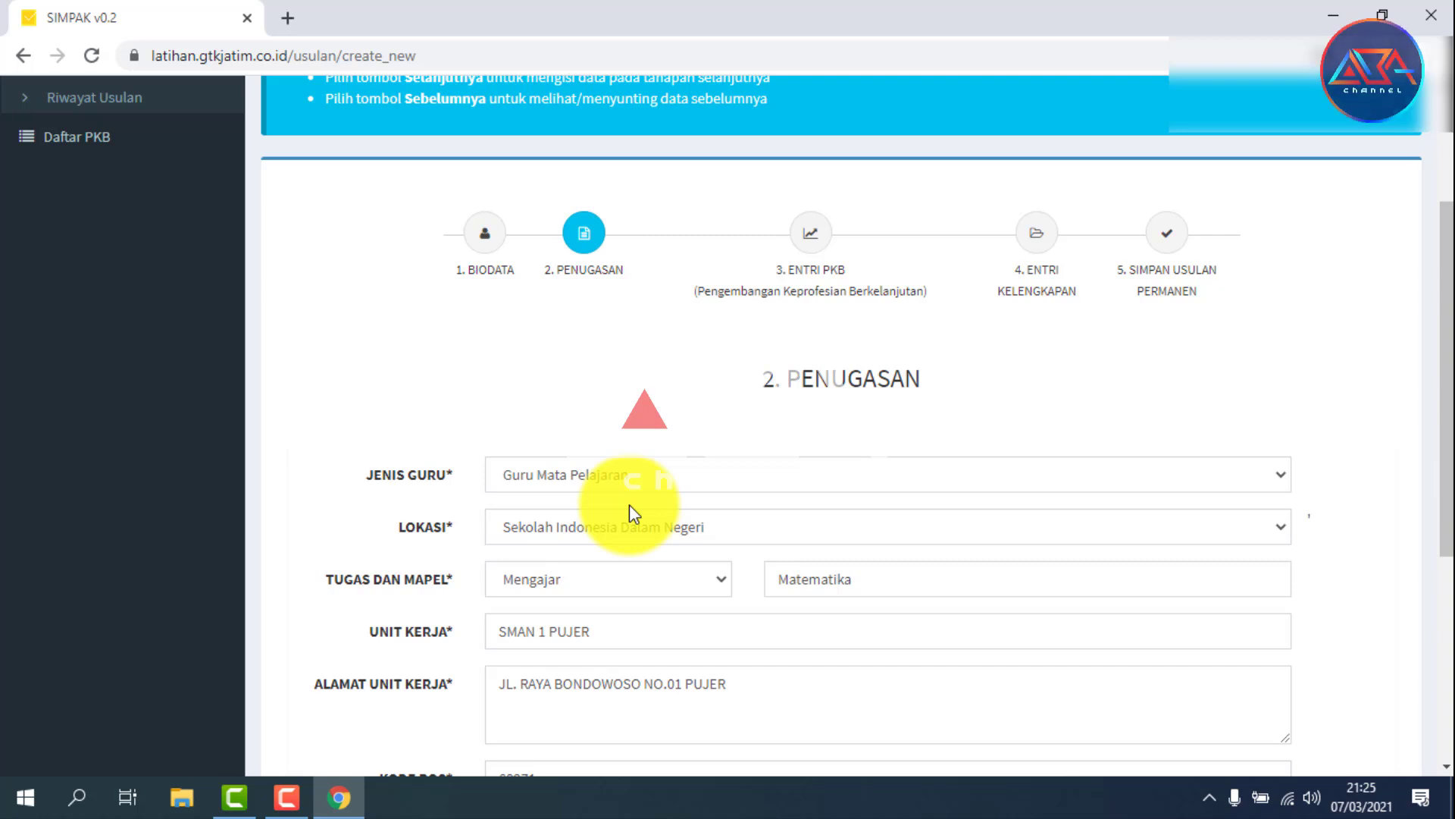
left_click(660, 481)
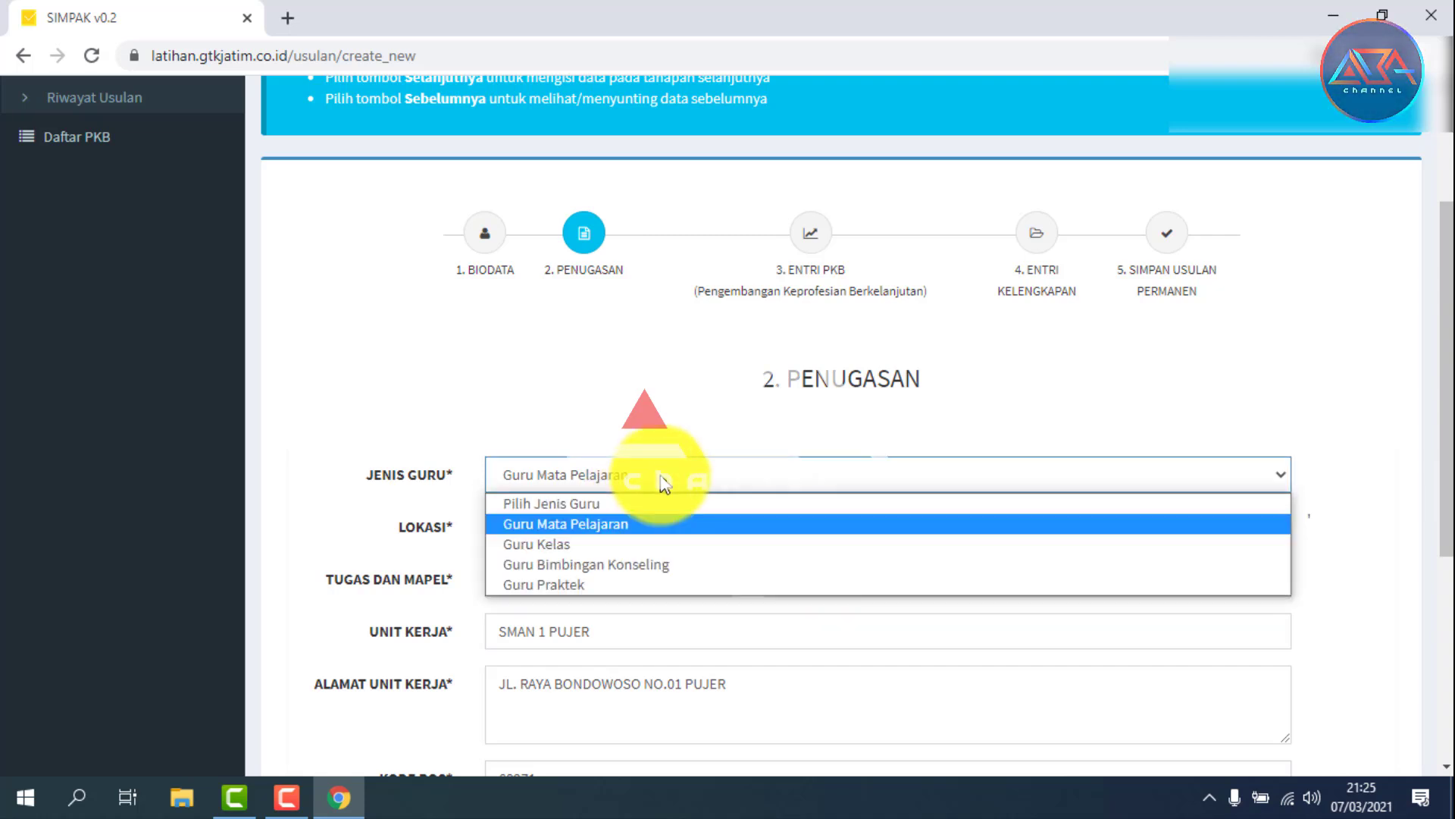
left_click(661, 480)
left_click(662, 481)
left_click(662, 481)
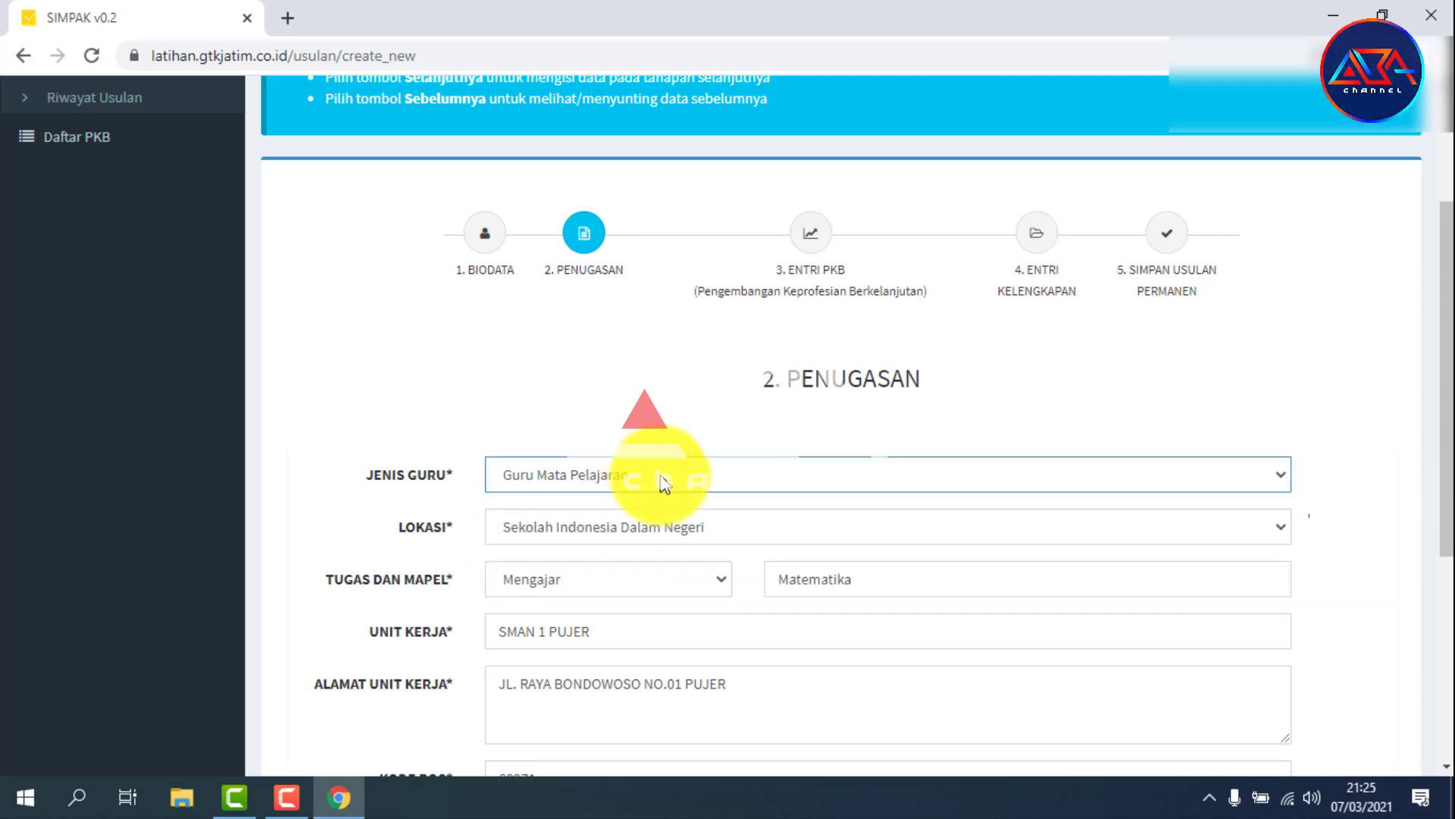
left_click(665, 484)
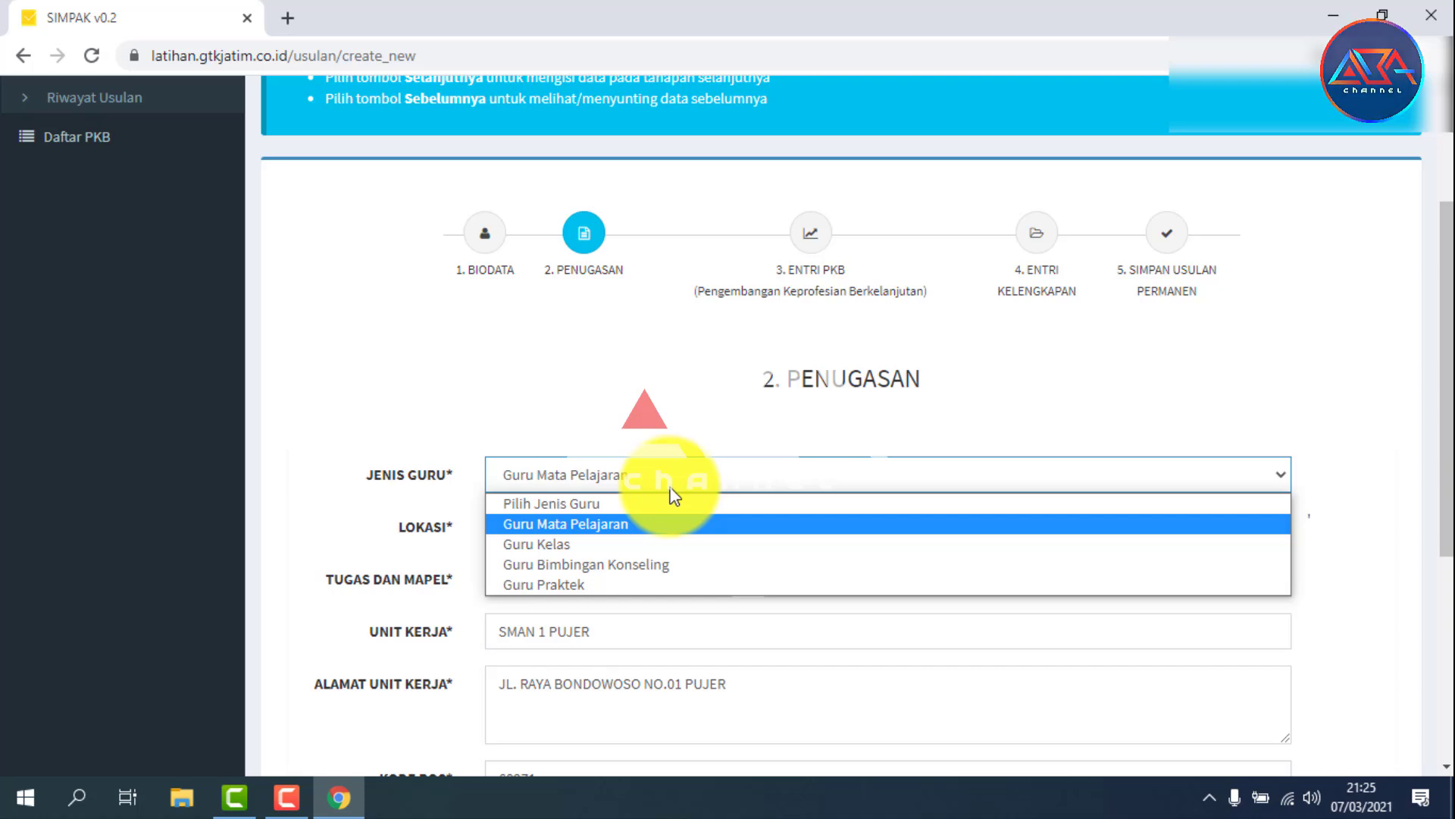
left_click(691, 470)
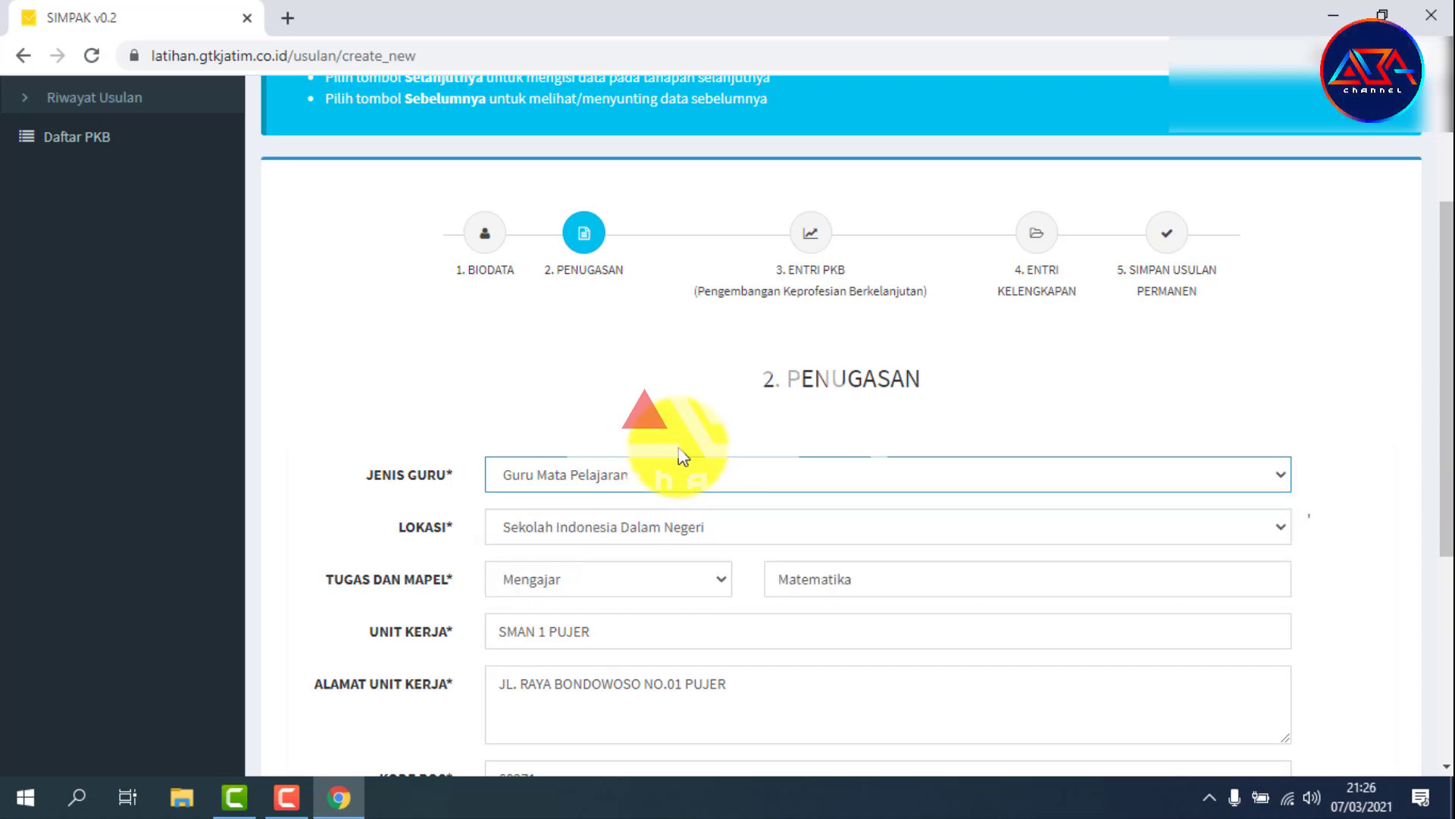
Step: Check the Penugasan fields from Lokasi through Alamat Rumah, keeping Sekolah Indonesia Dalam Negeri as the location
left_click(644, 533)
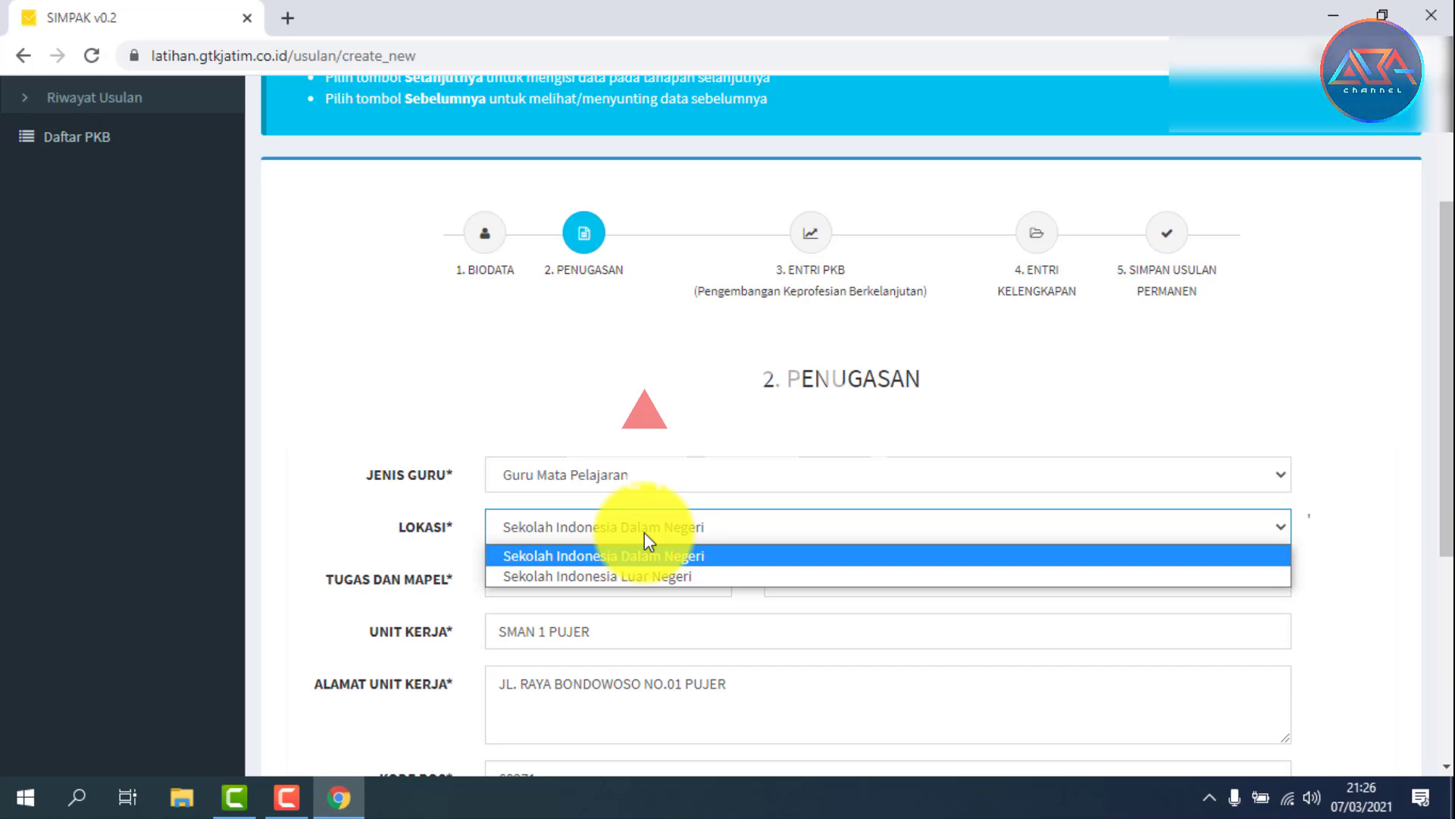
left_click(644, 532)
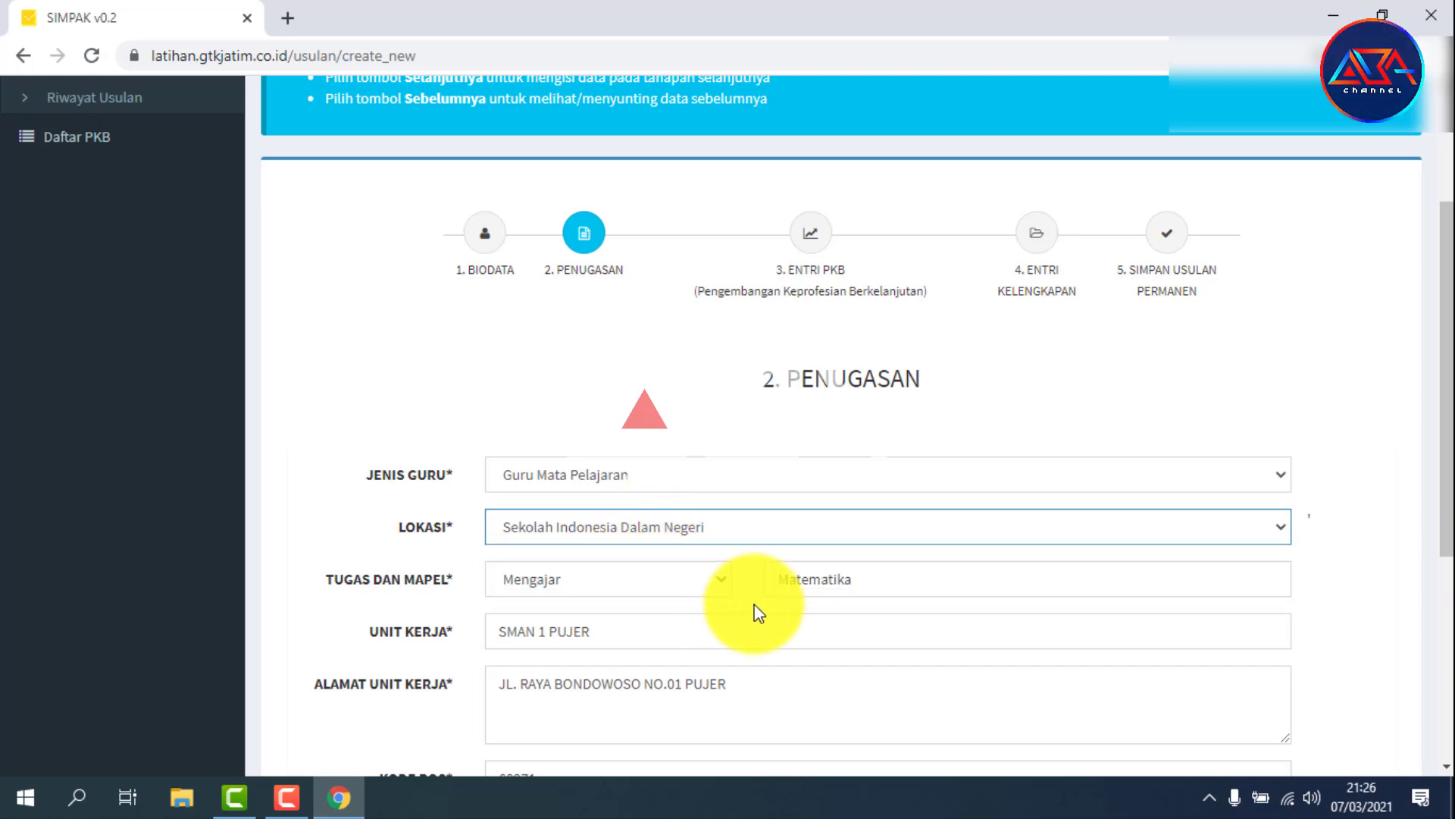
scroll(639, 603, "down", 1)
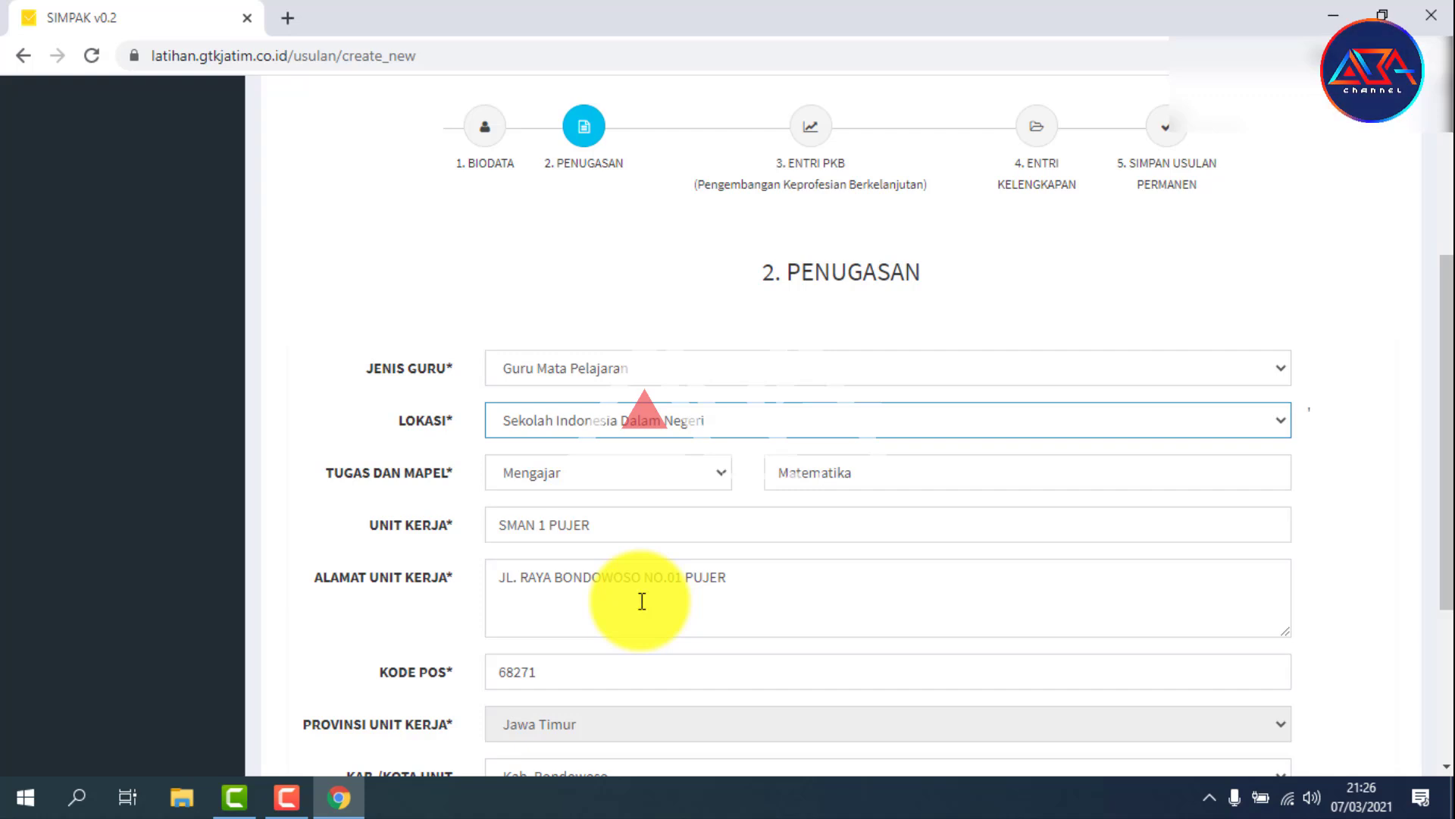
scroll(640, 601, "down", 1)
scroll(640, 599, "down", 1)
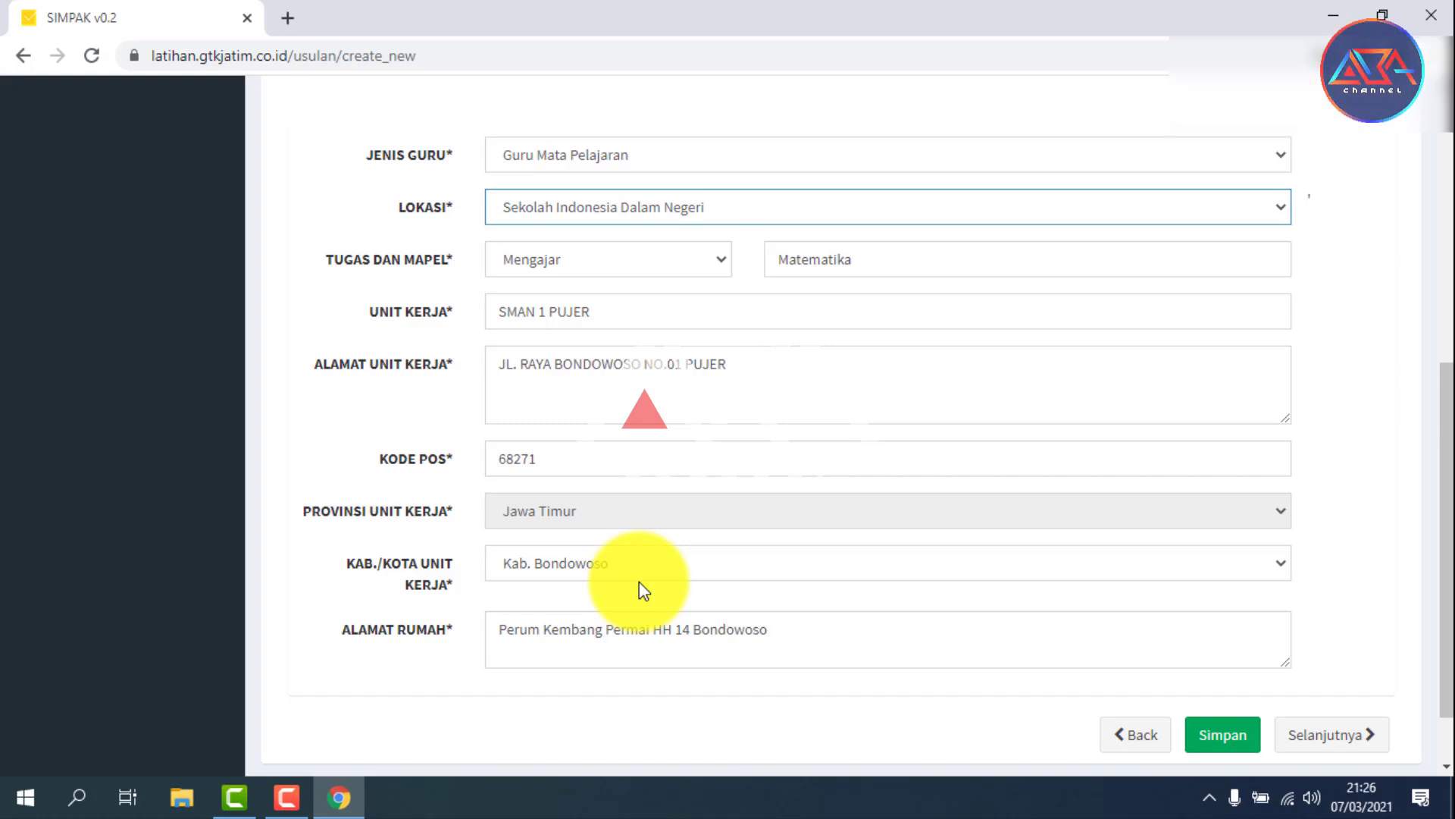
scroll(638, 581, "up", 2)
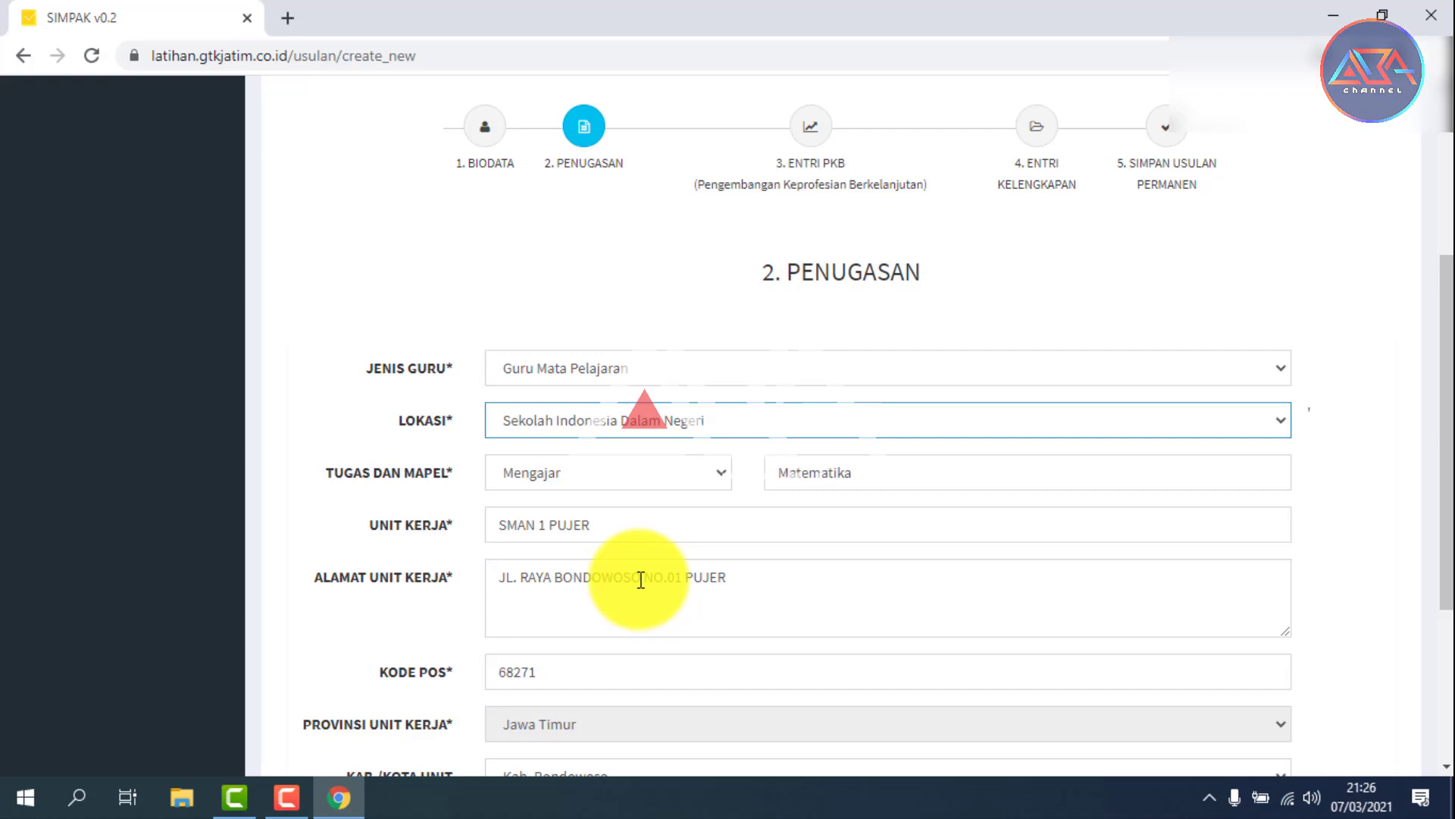
scroll(641, 577, "down", 2)
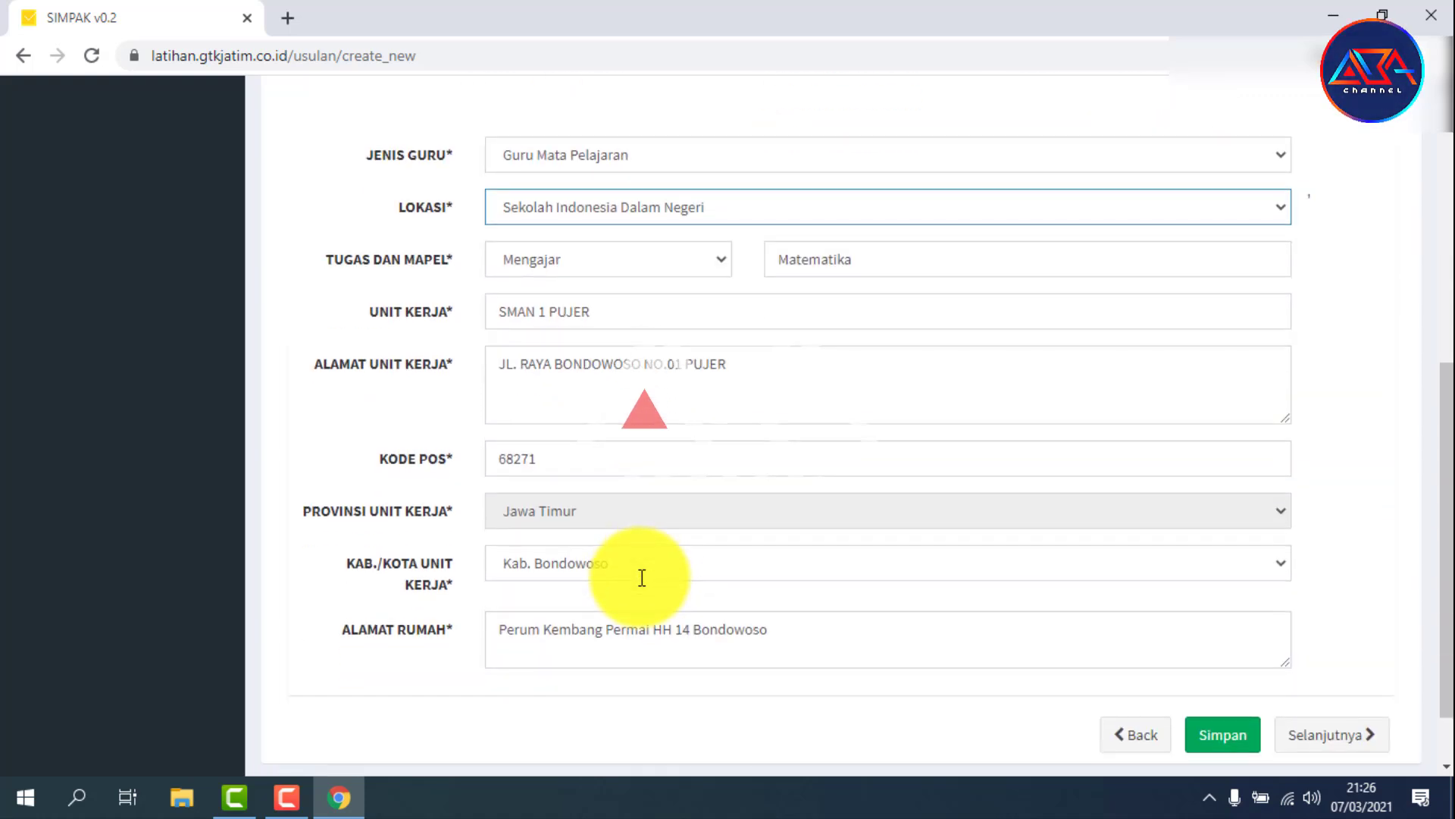
scroll(642, 577, "up", 1)
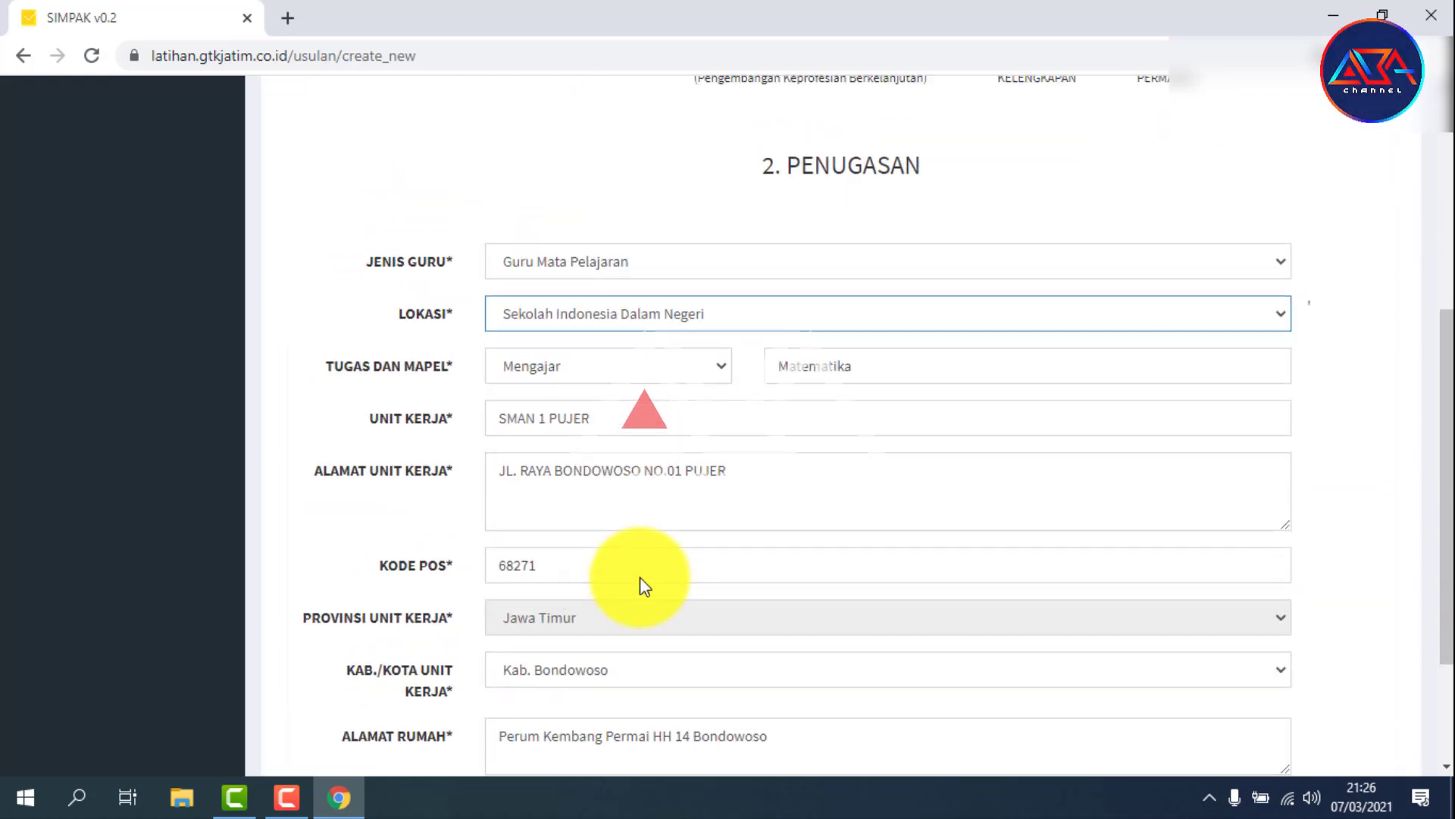
scroll(641, 578, "up", 1)
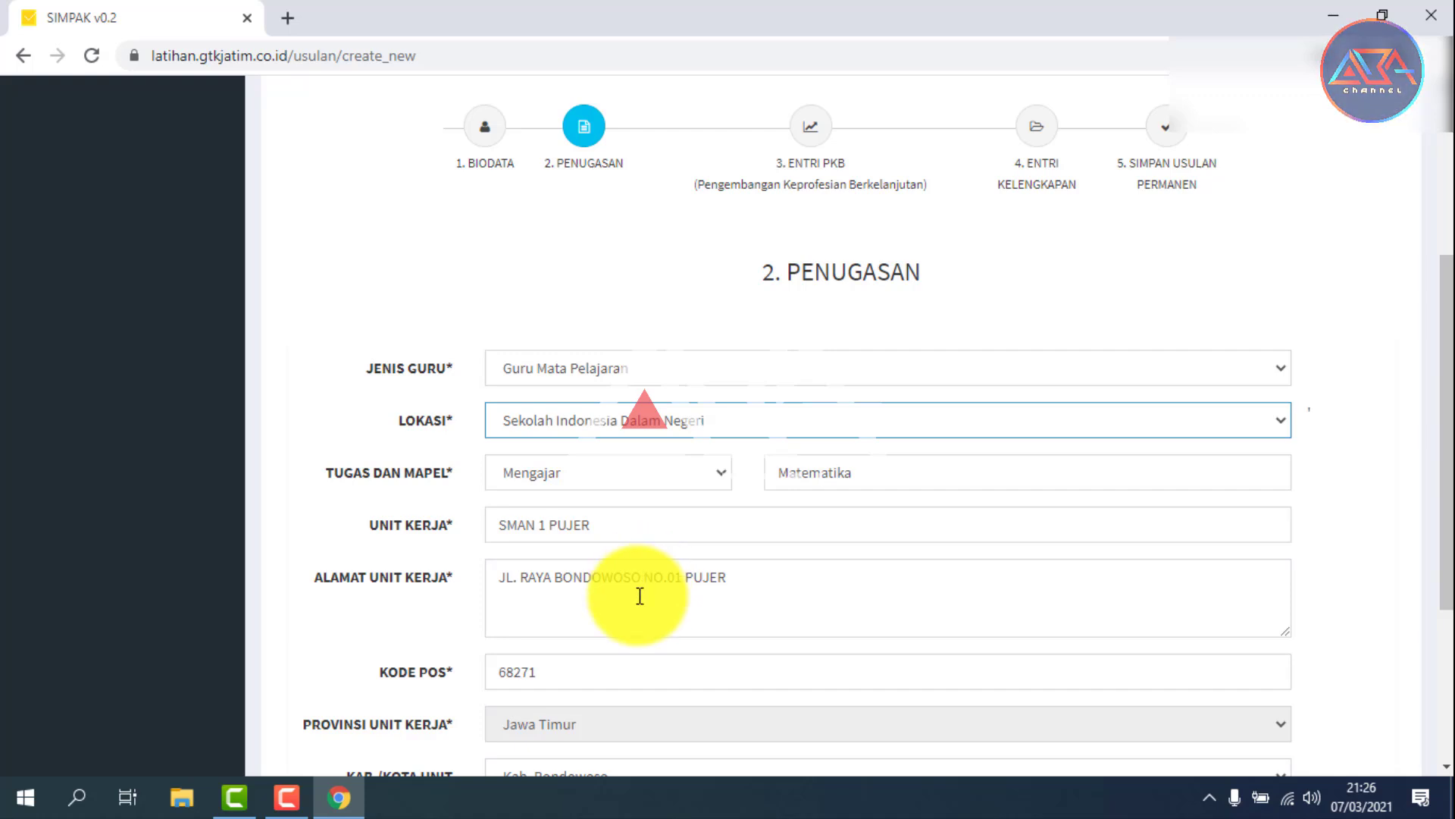
scroll(642, 596, "down", 3)
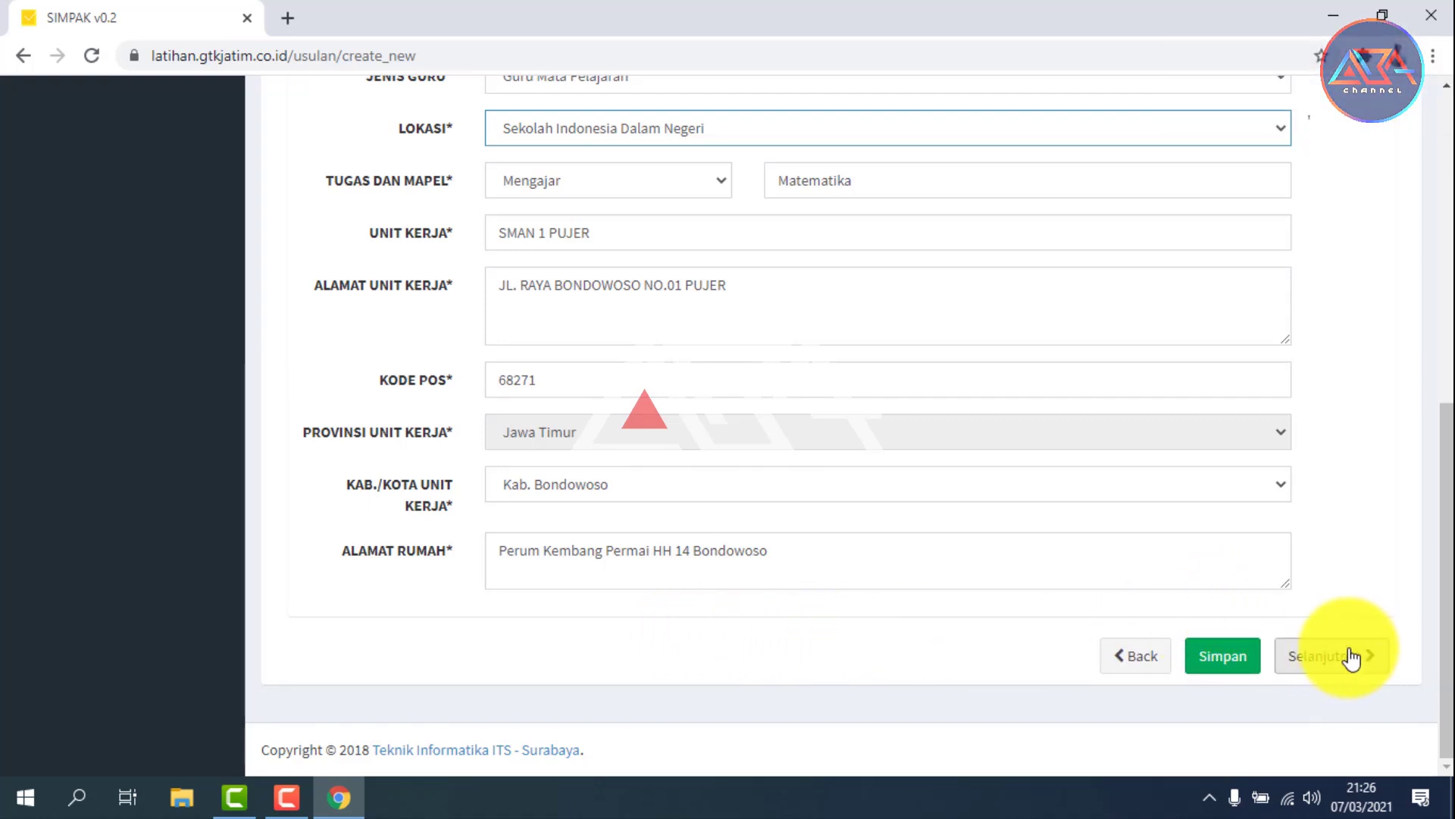
Step: Save the Penugasan stage and review its fields from Jenis Guru to Alamat Rumah
left_click(1217, 670)
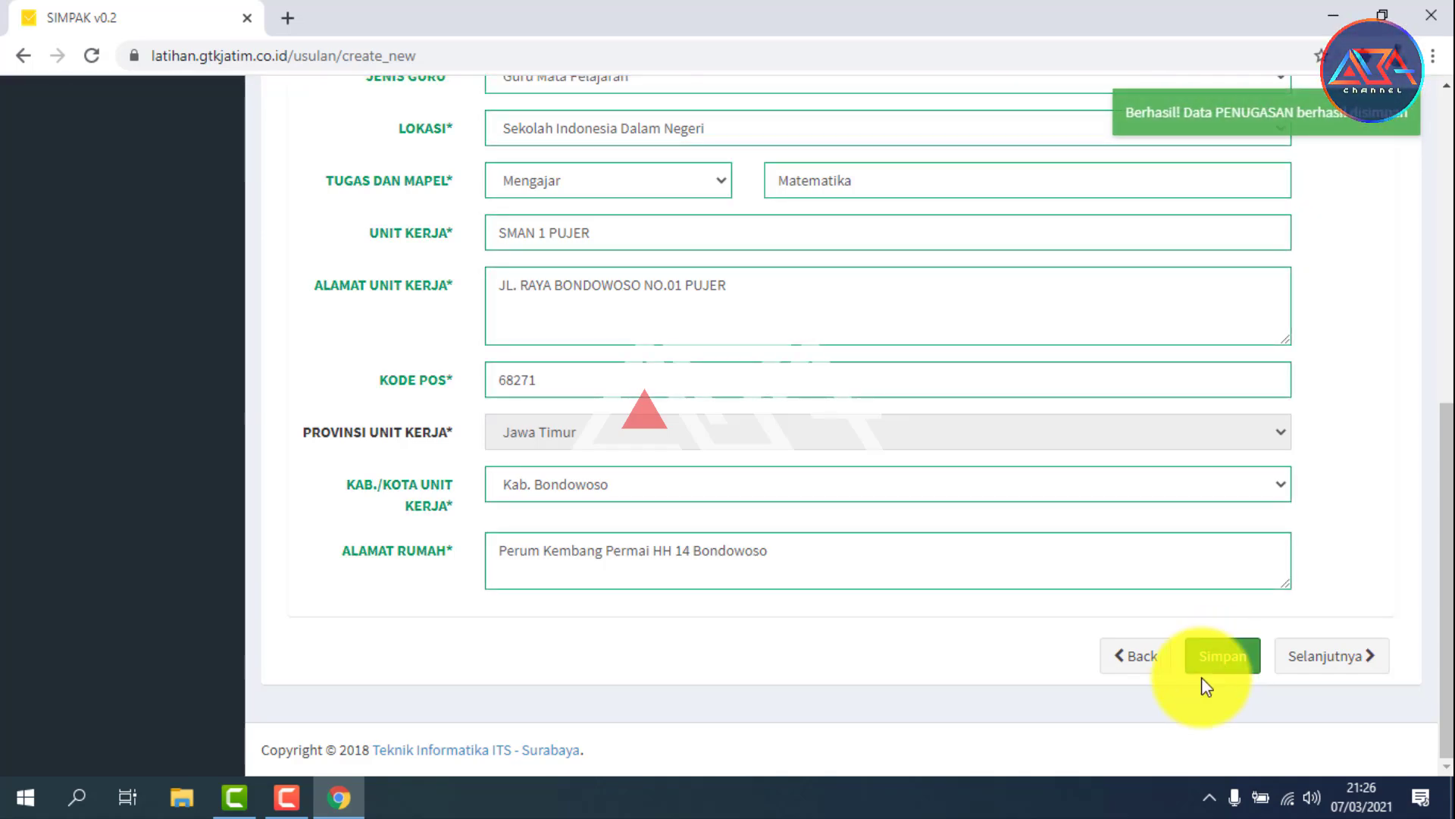
scroll(1198, 682, "up", 3)
scroll(1198, 682, "up", 3)
scroll(1190, 692, "down", 4)
scroll(1190, 692, "up", 3)
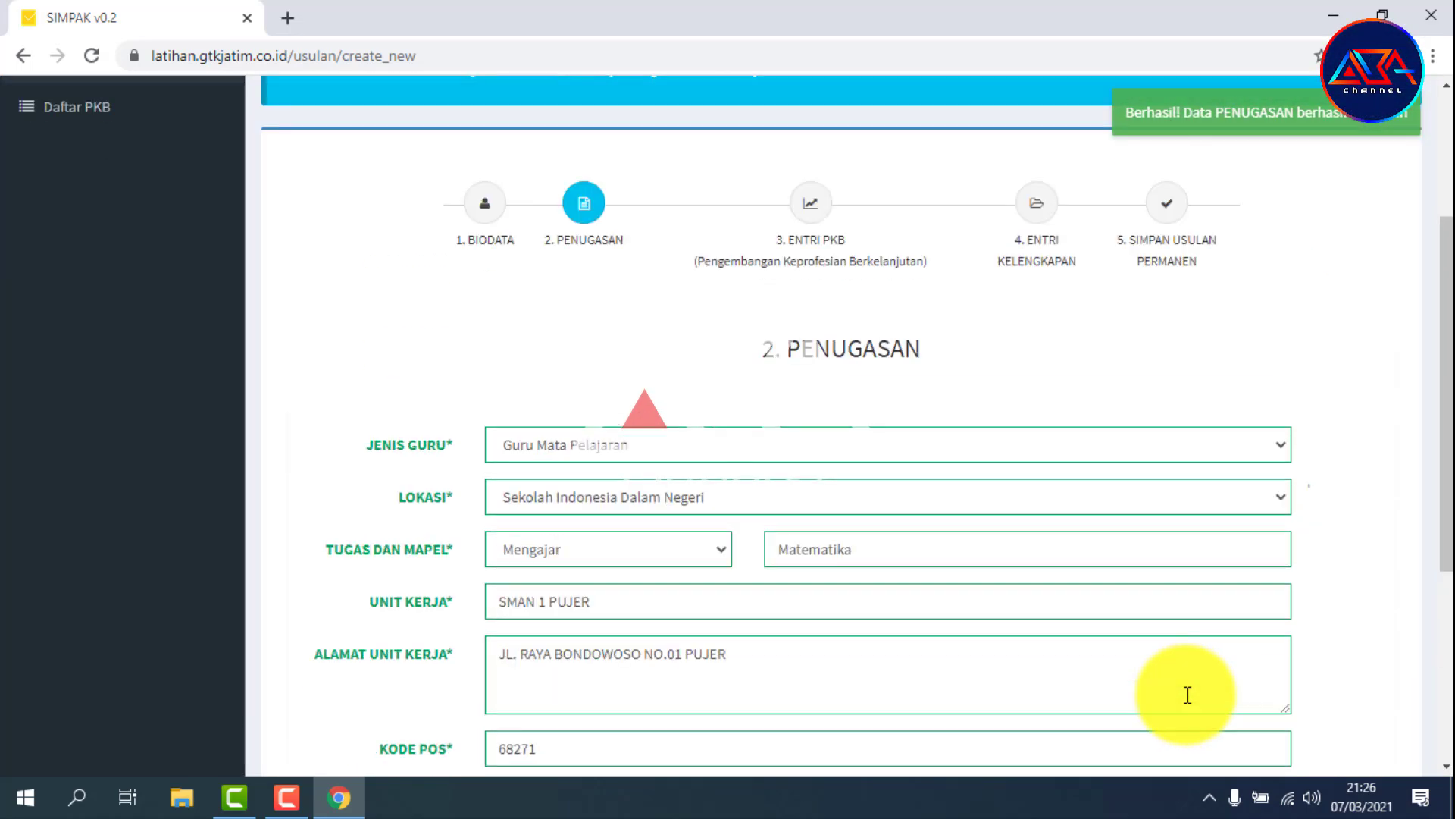
scroll(1190, 692, "down", 3)
scroll(1187, 695, "down", 2)
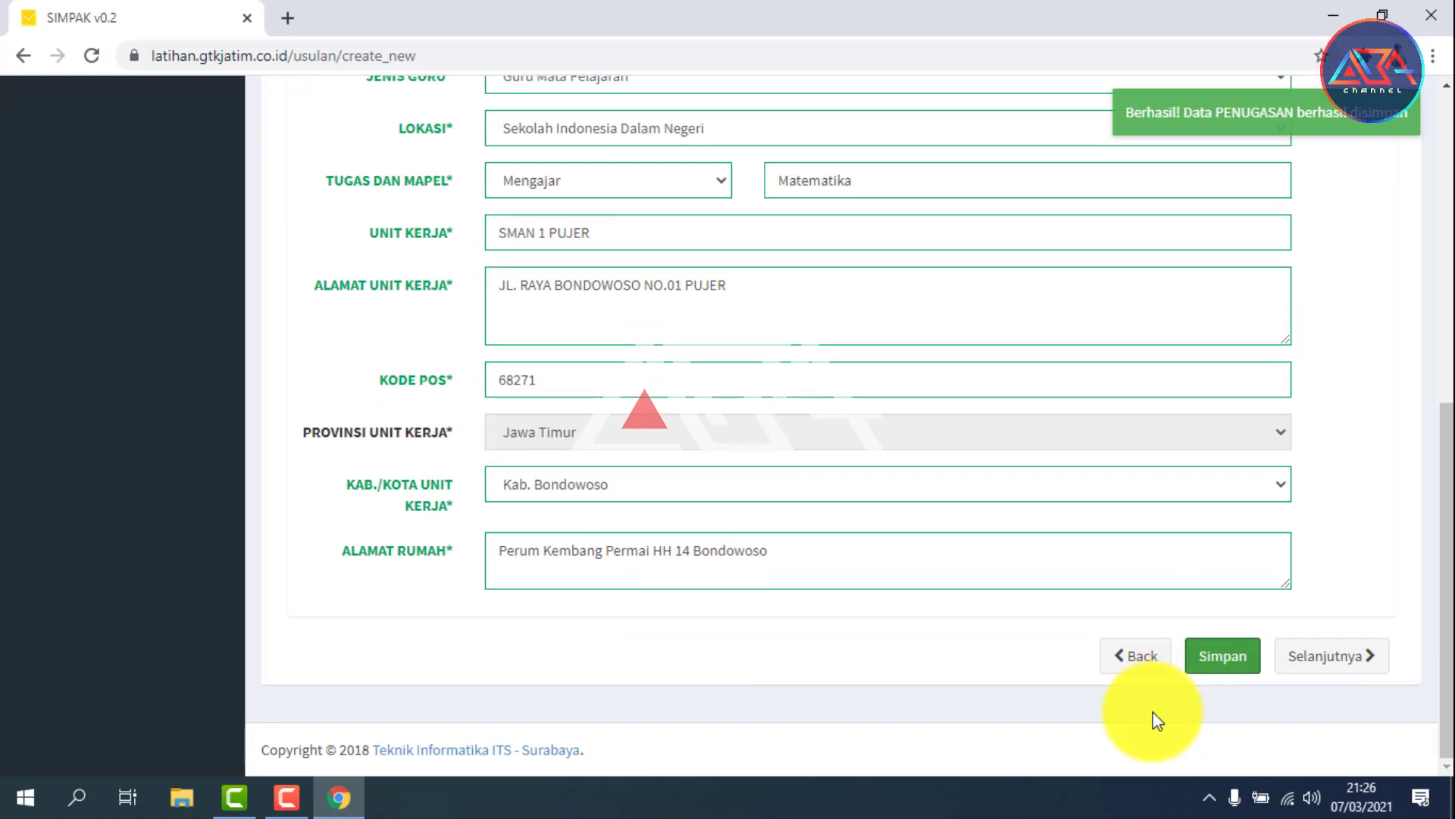
Step: Proceed from the Penugasan stage to the Entri PKB stage and look over its PKB table
left_click(1334, 657)
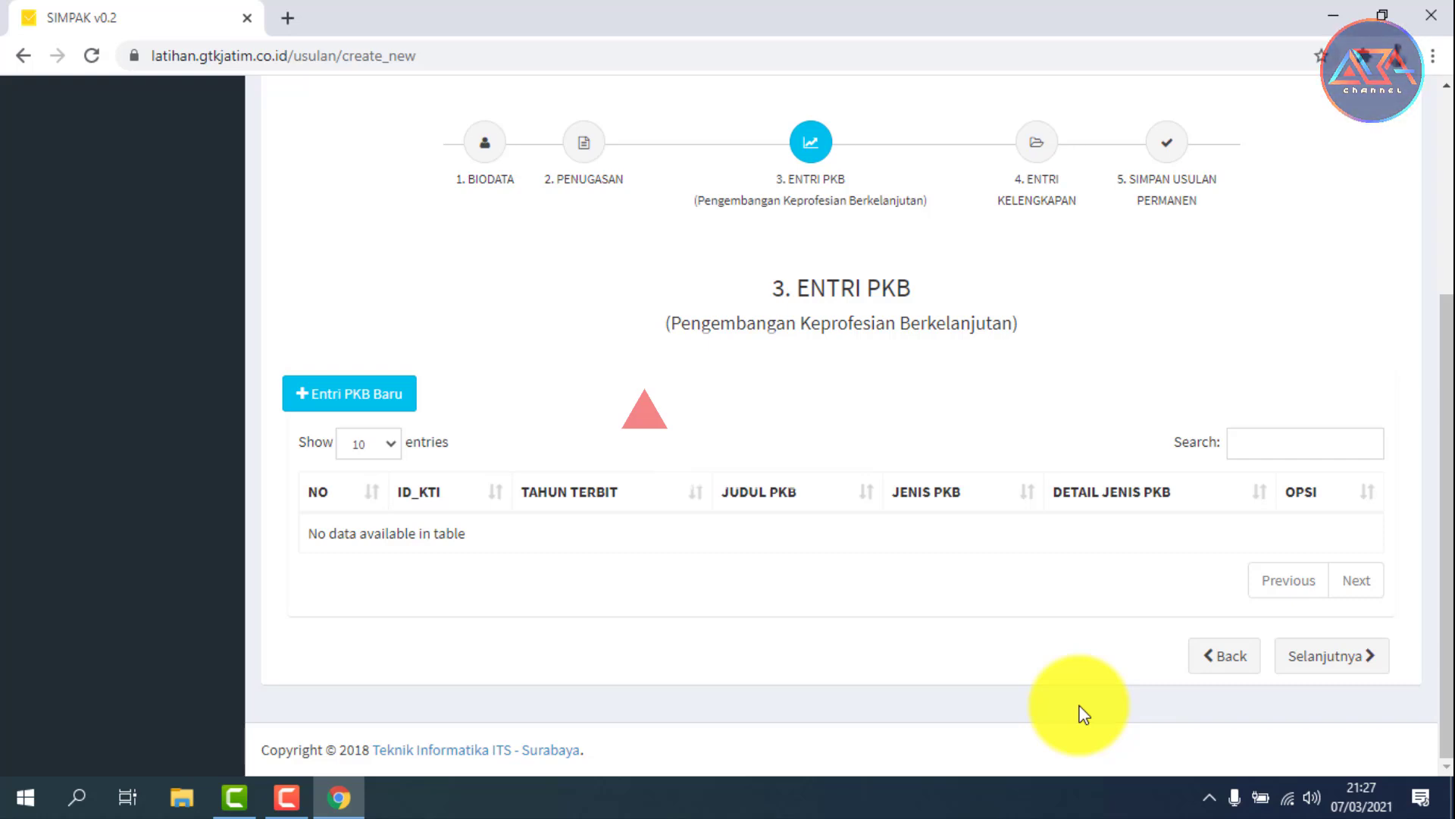
scroll(1031, 409, "up", 2)
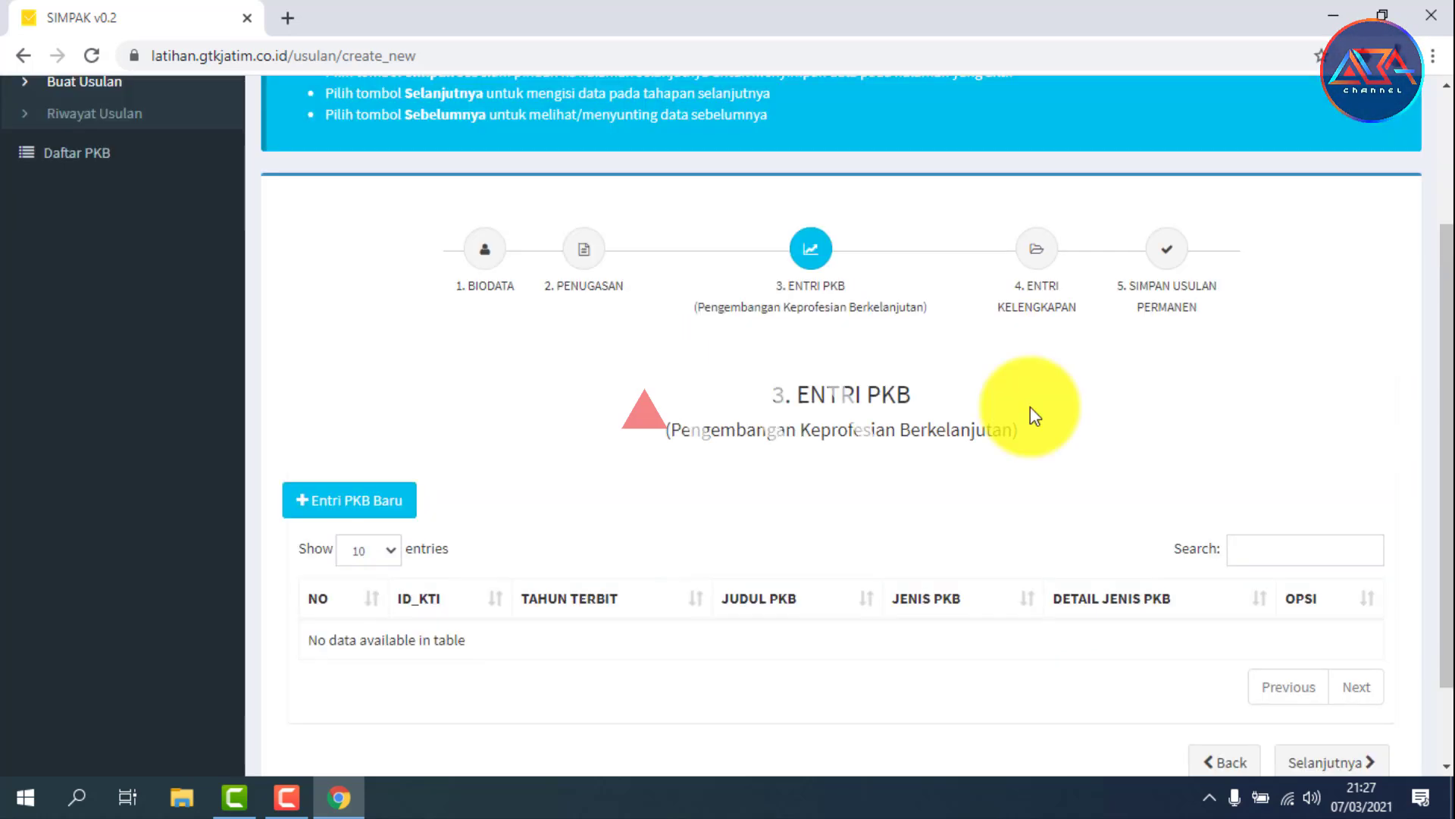
scroll(1031, 410, "down", 2)
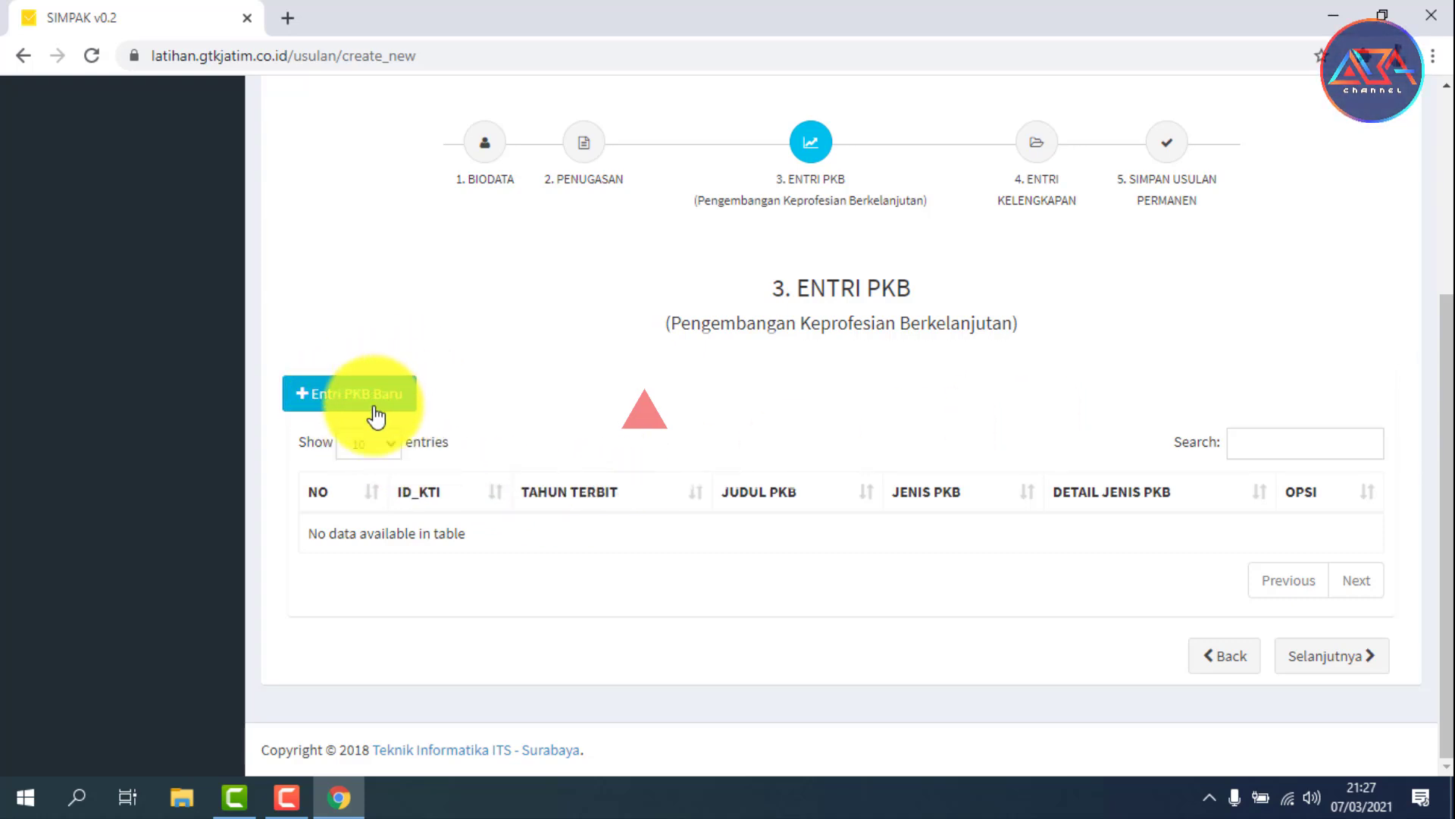
Step: Start a new PKB entry and set its Tahun Buat to 2010
left_click(313, 396)
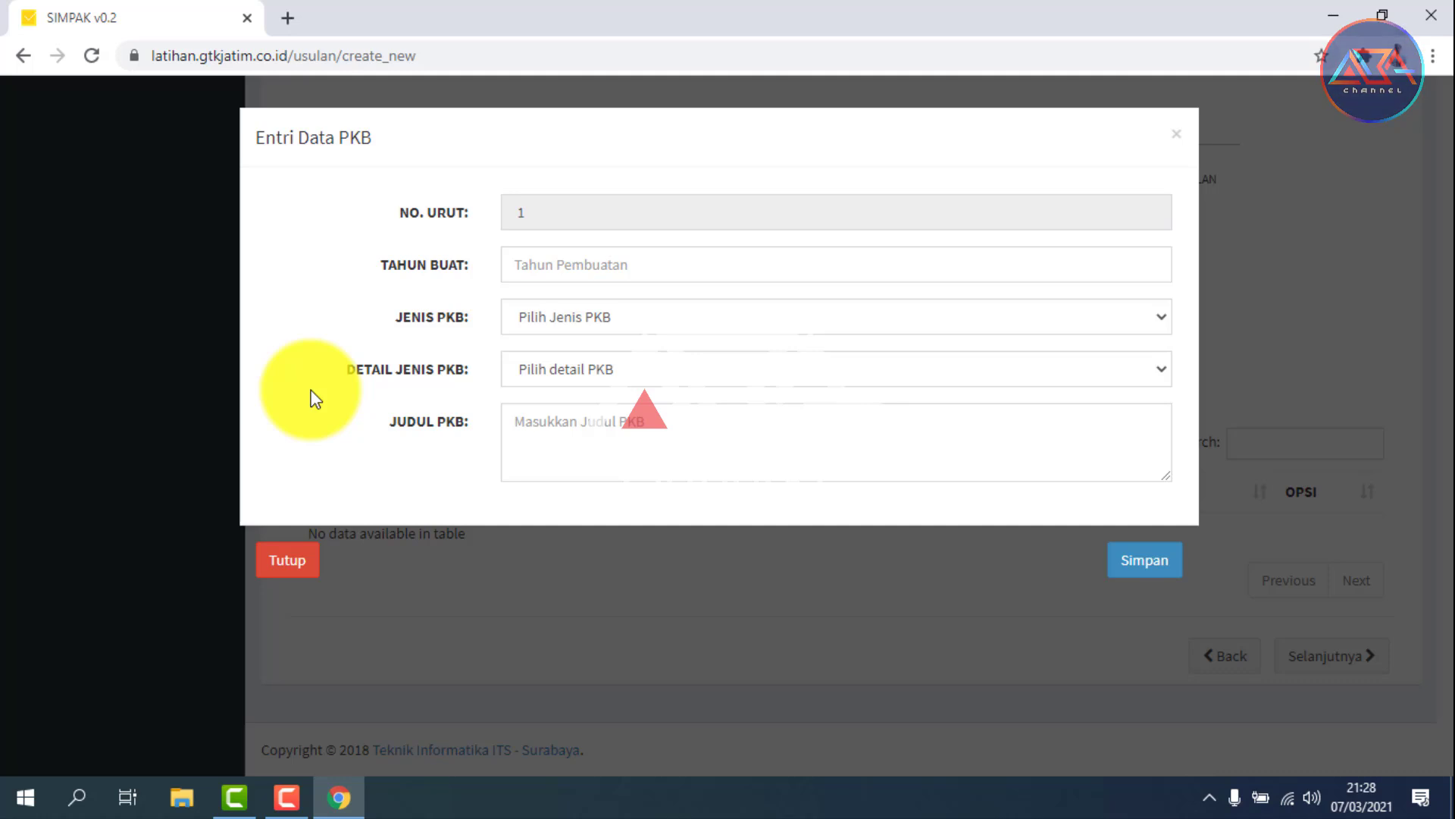
left_click_drag(548, 211, 474, 201)
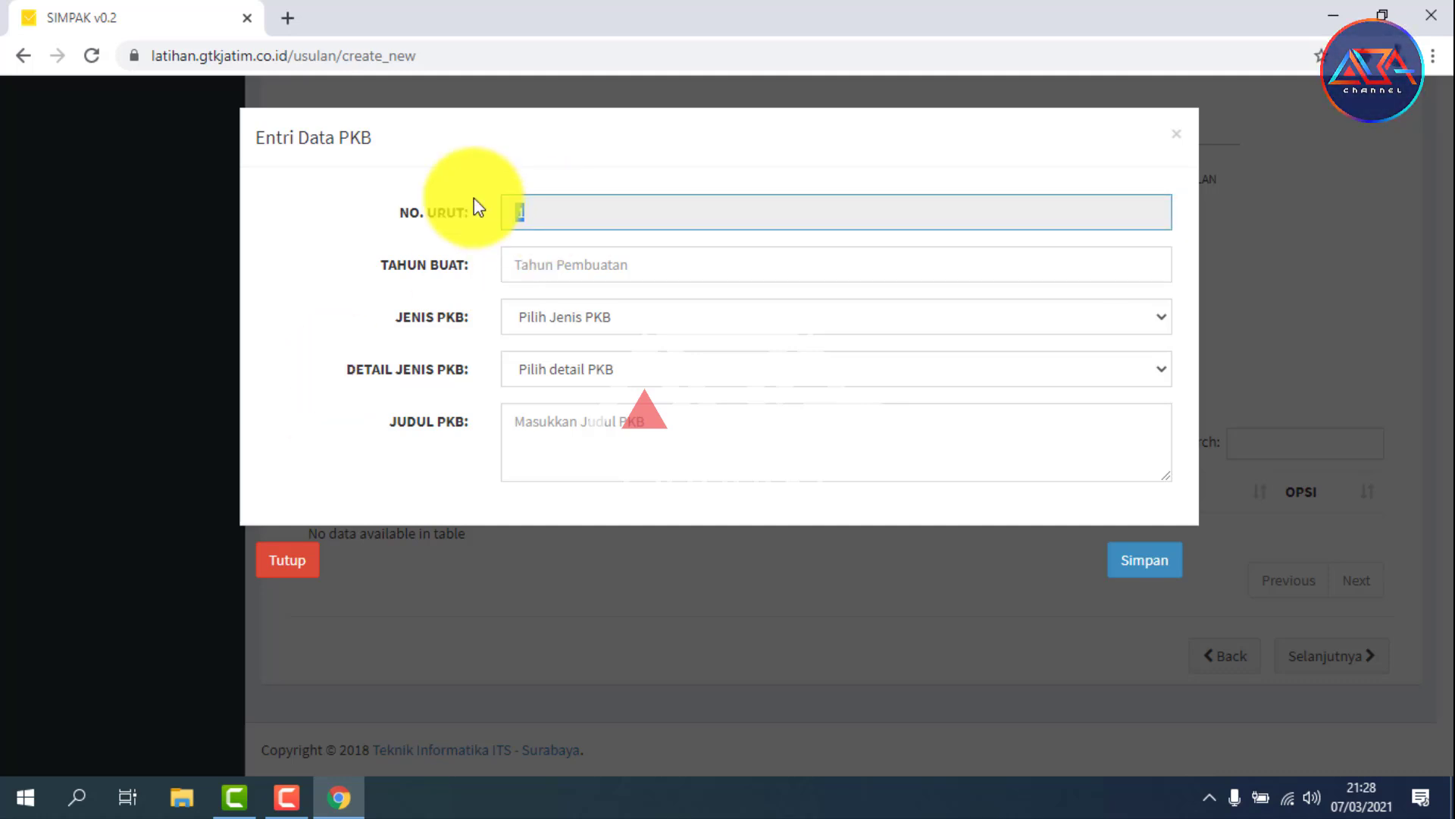
left_click(455, 258)
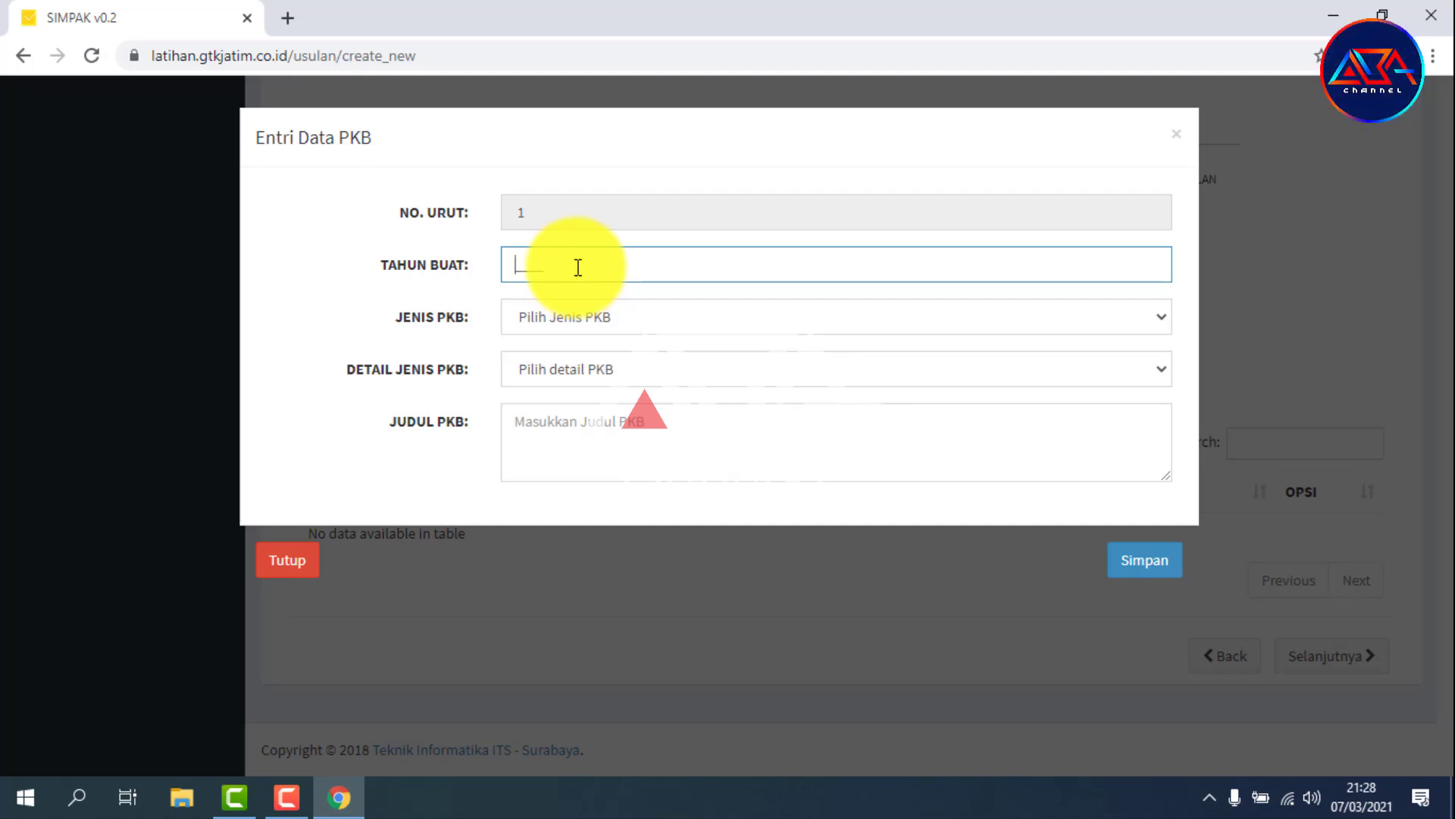
type("2010")
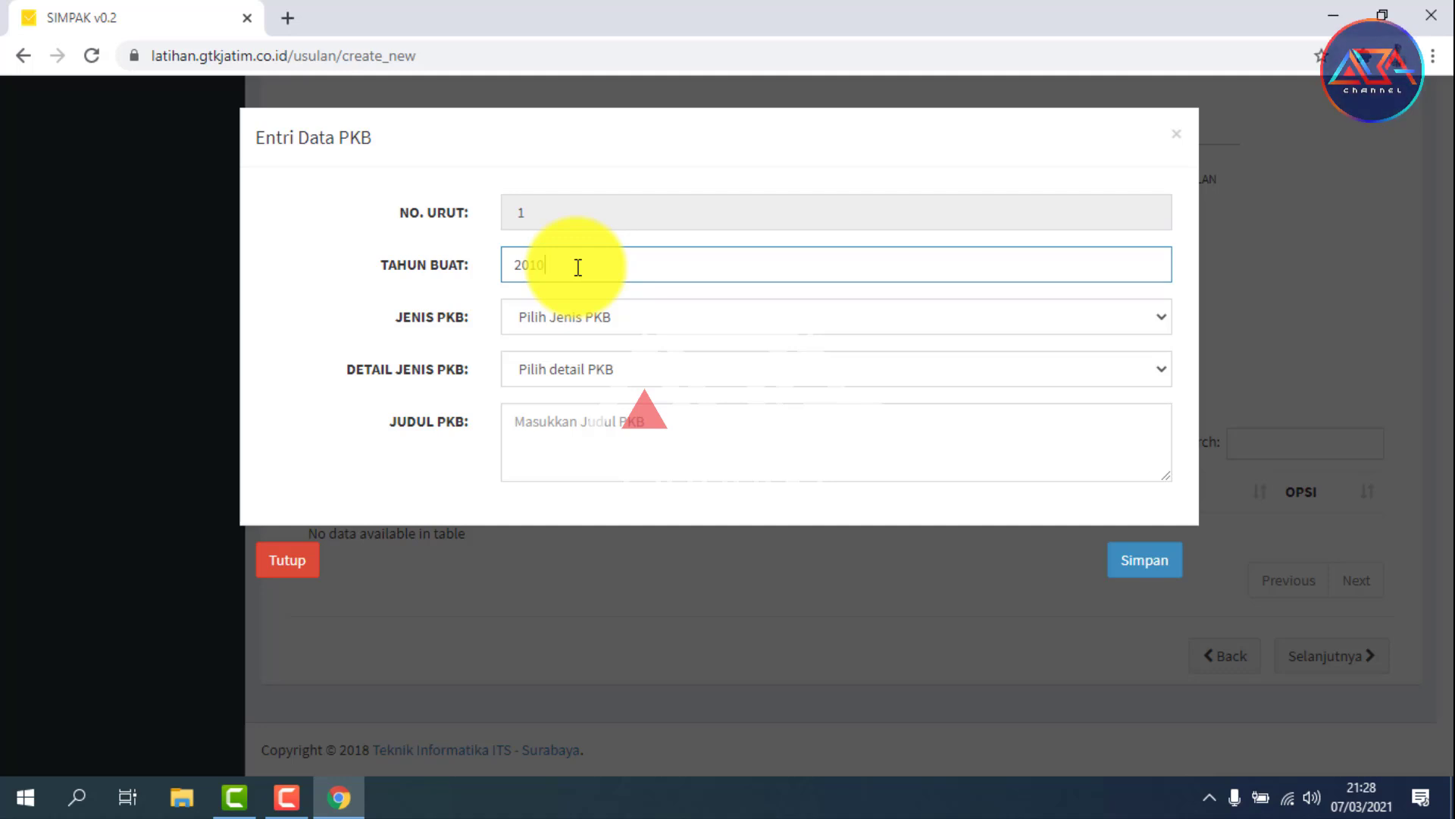
Step: Set the entry's Jenis PKB to Pengembang Diri and its Detail Jenis PKB to Diklat fungsional
left_click(561, 317)
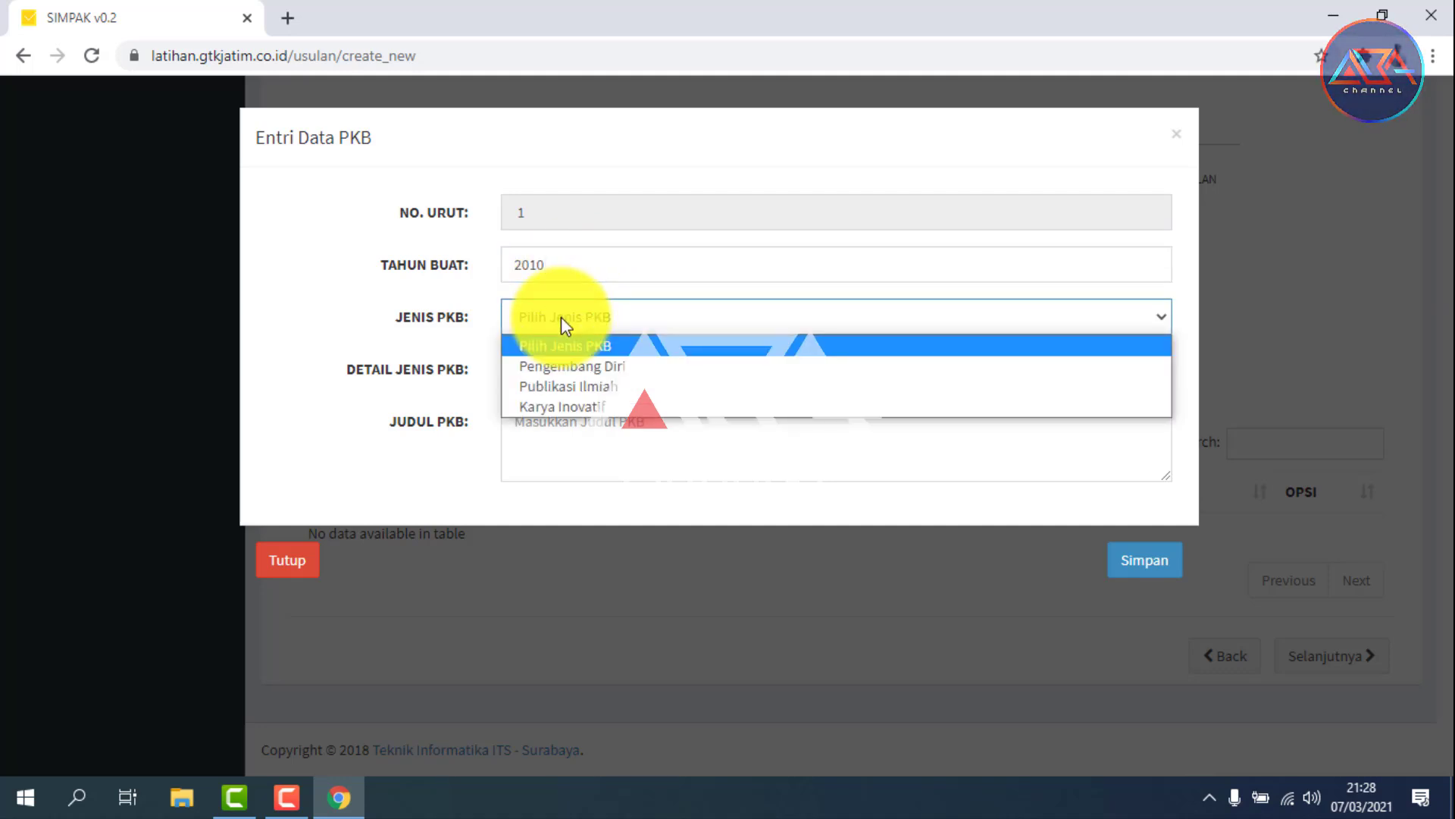
left_click(566, 367)
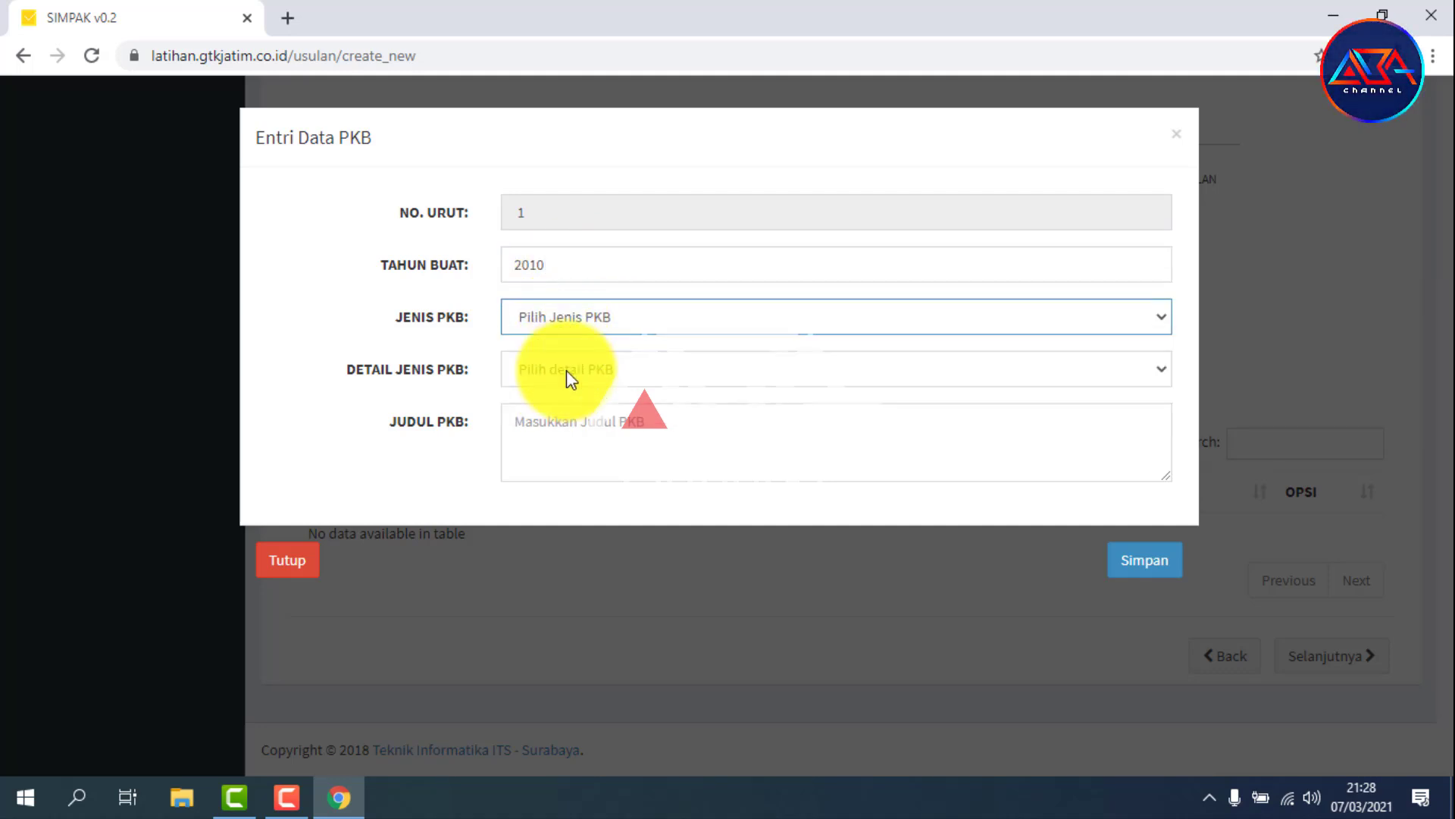
left_click(566, 370)
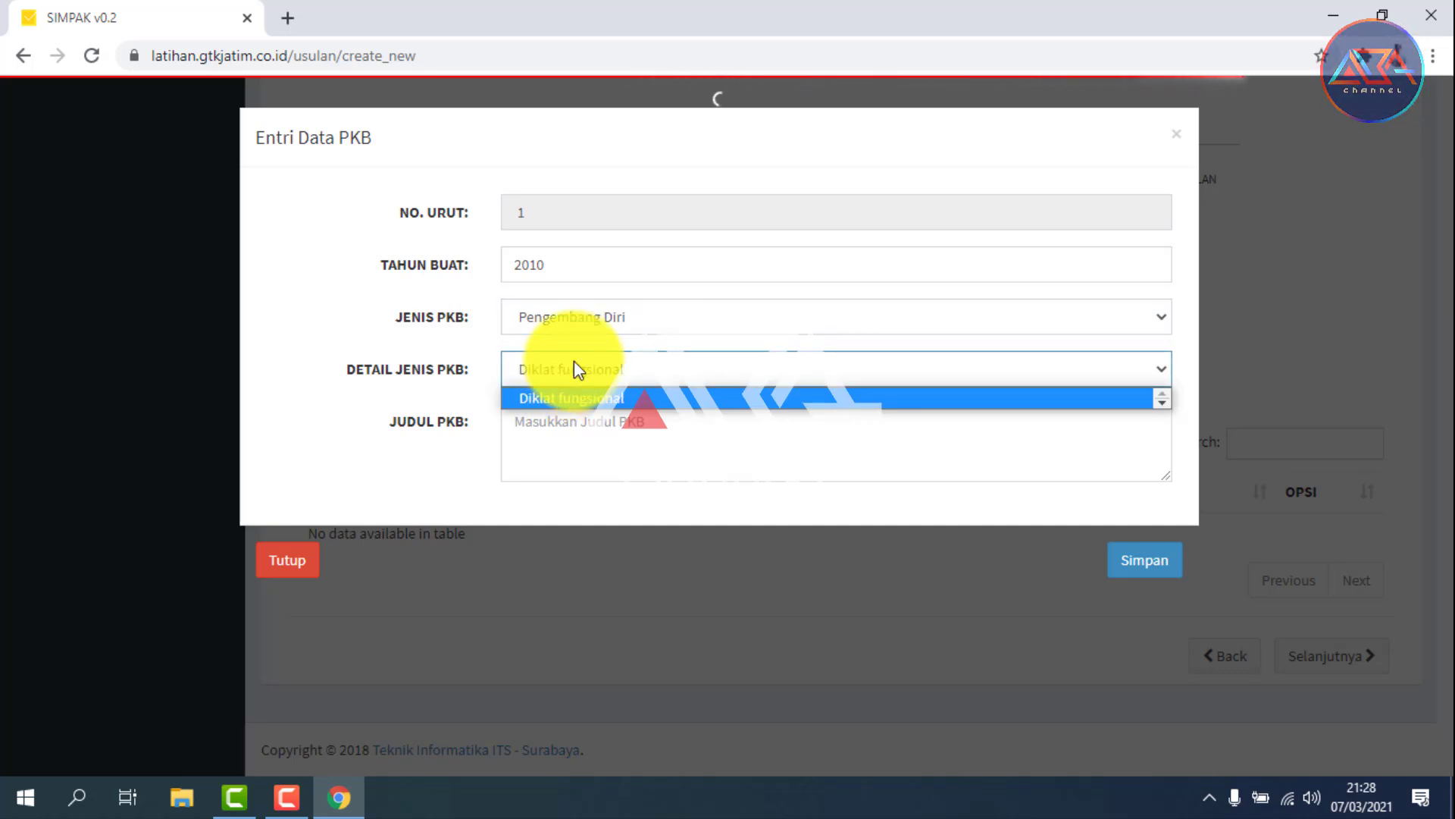
left_click(597, 358)
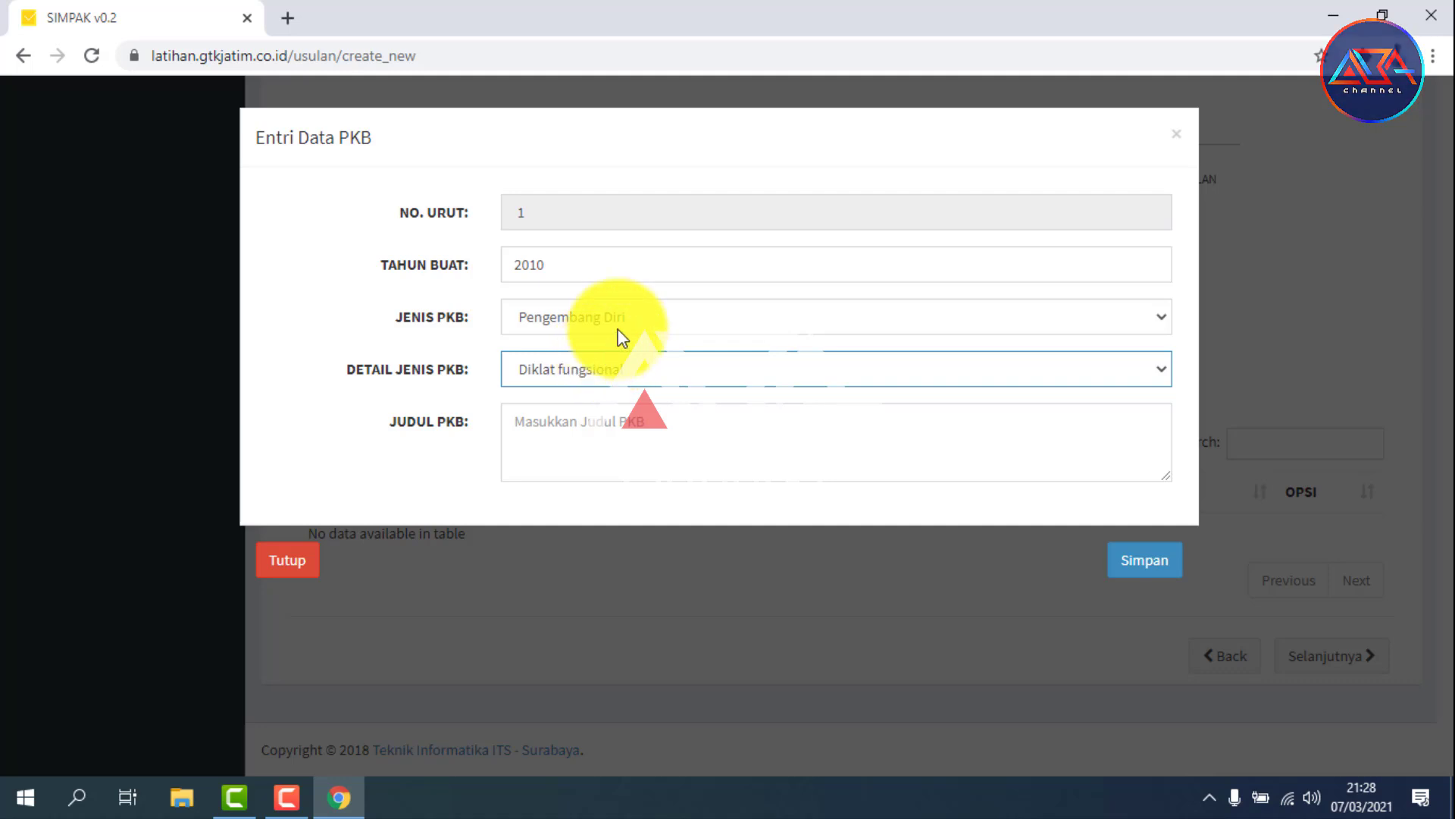
left_click(606, 369)
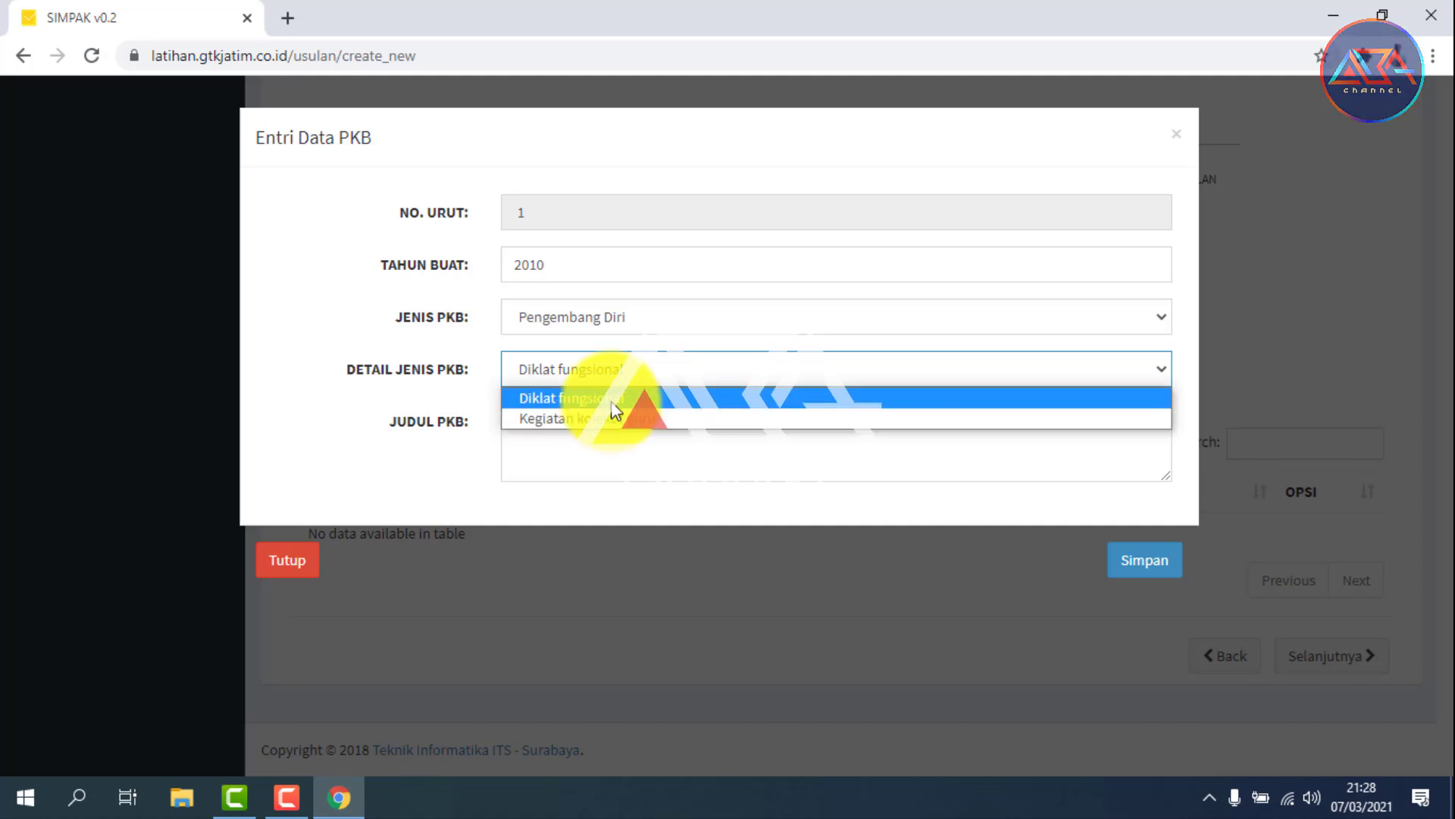
left_click(611, 400)
Step: Enter "Pengembangan diri guru matematika" as the Judul PKB and save the PKB entry
left_click(610, 426)
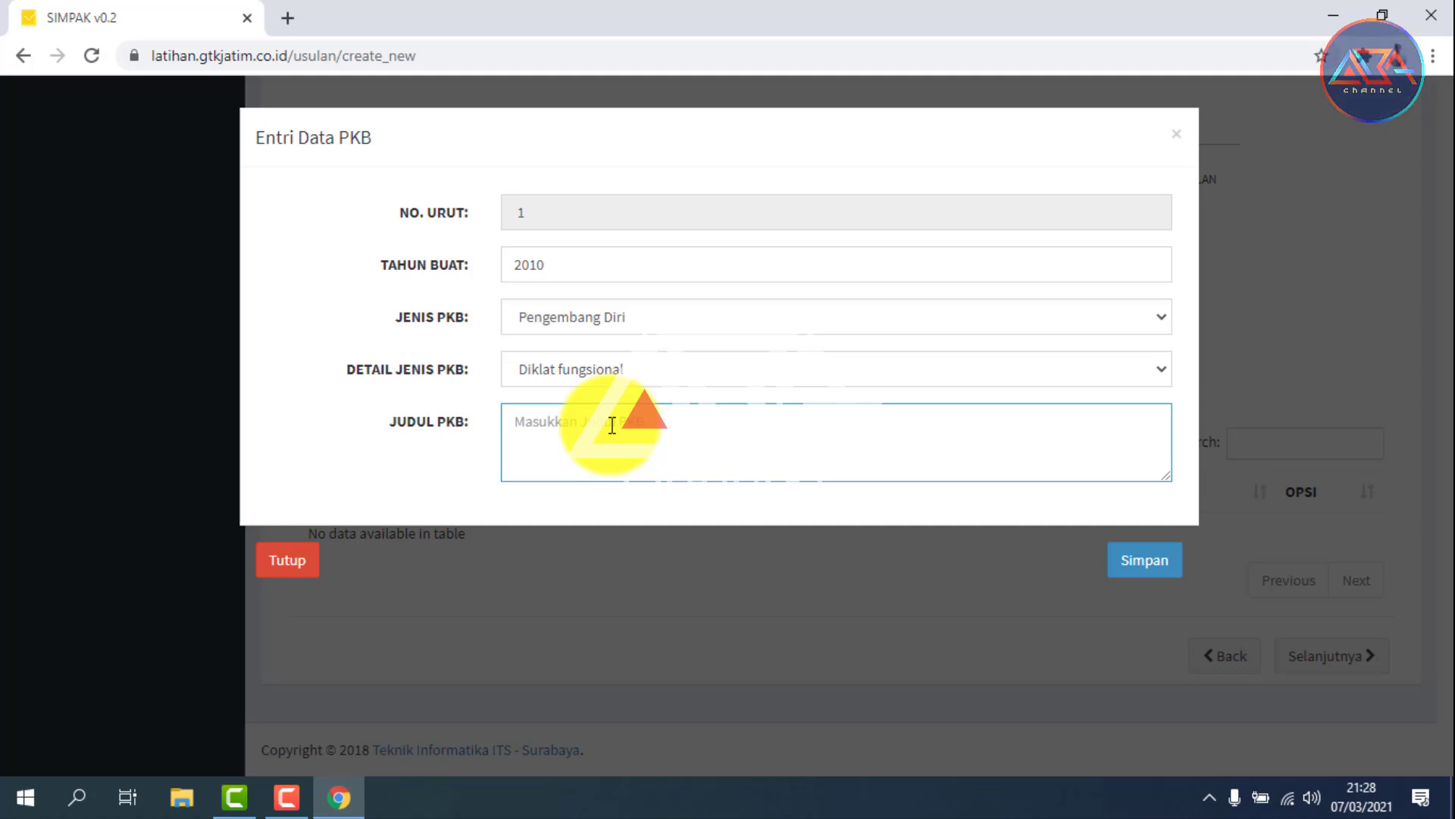
type("Pengemva")
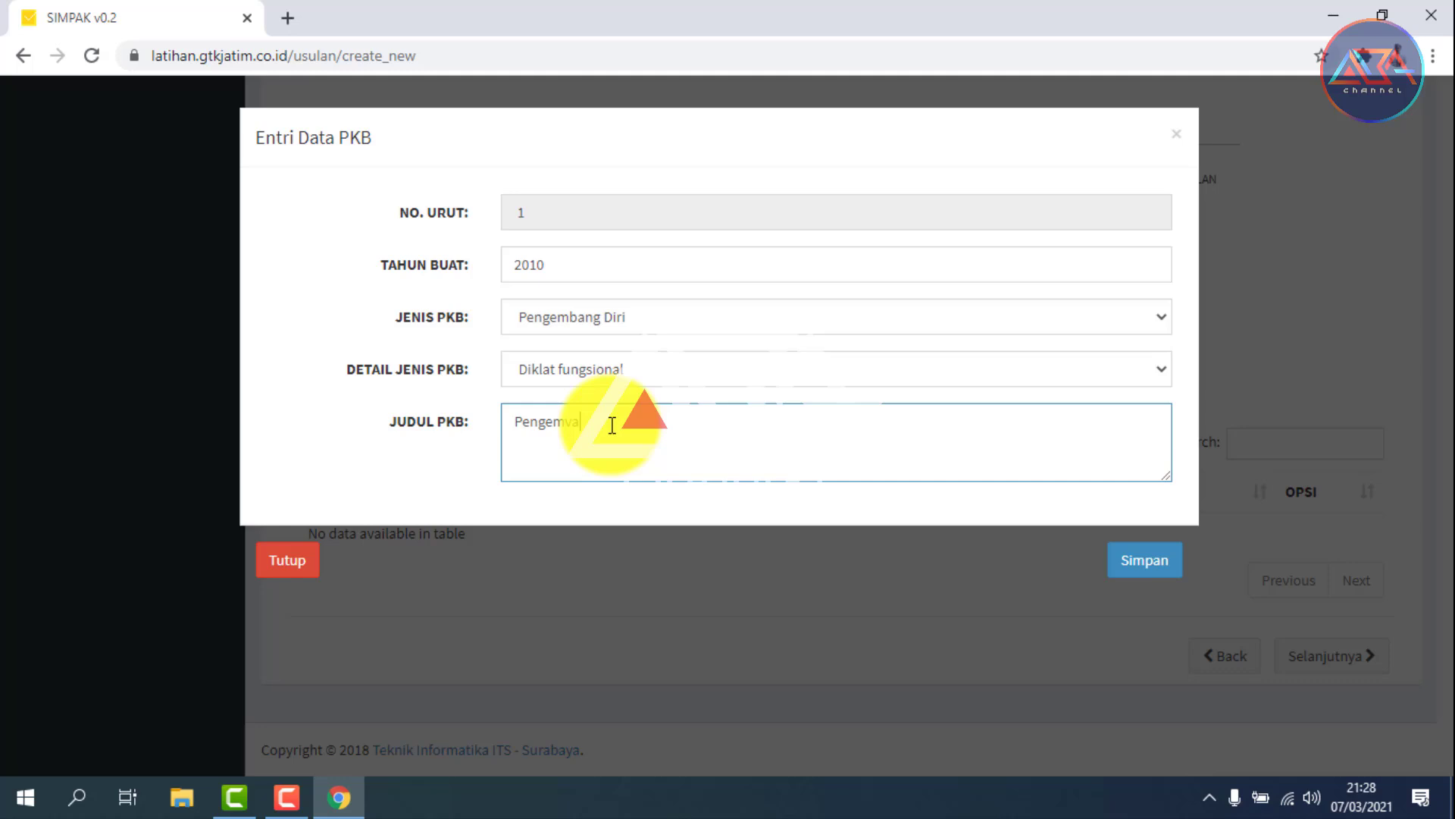
key("BackSpace")
type("banga")
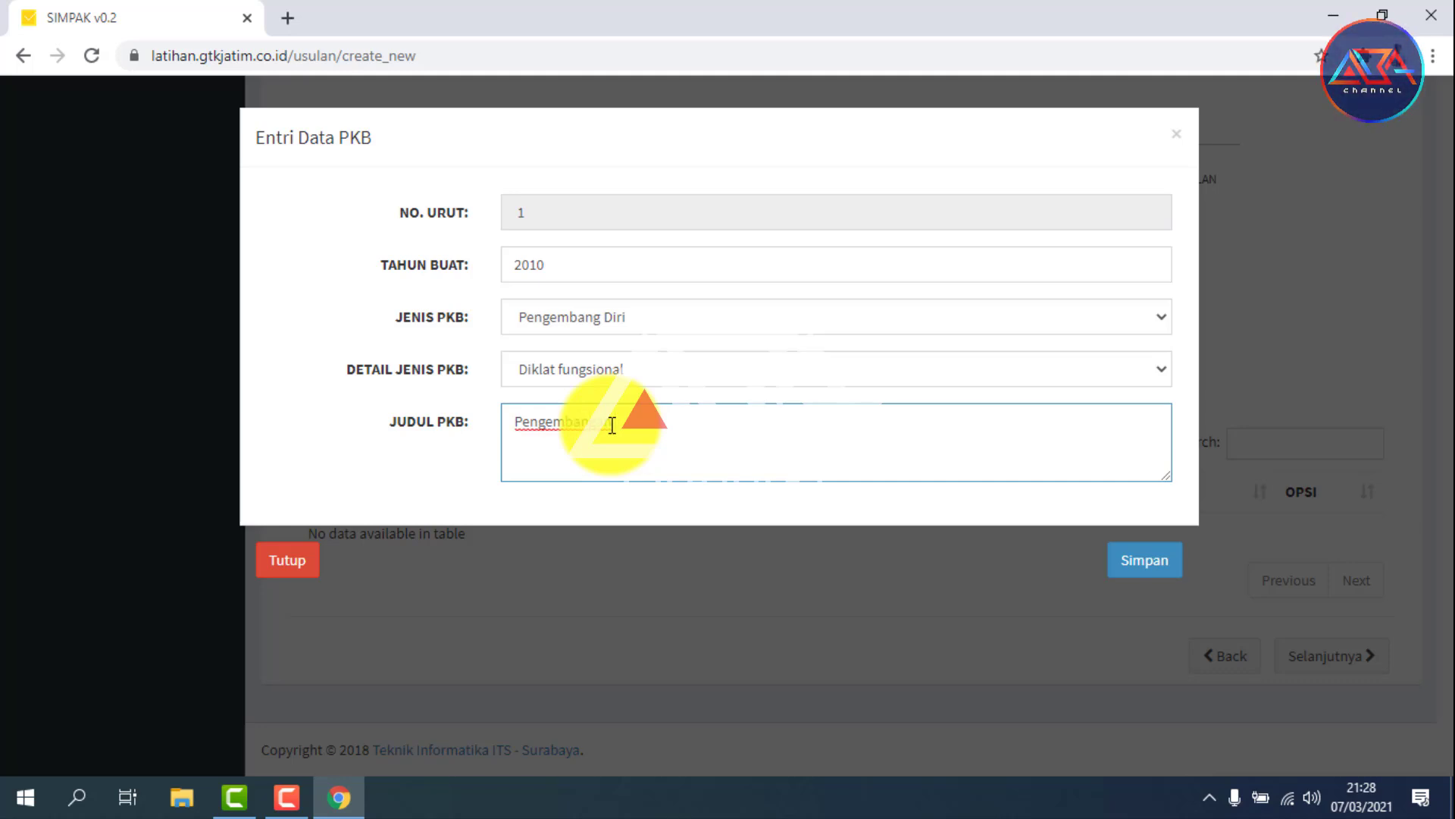
type("n diri guru matematika")
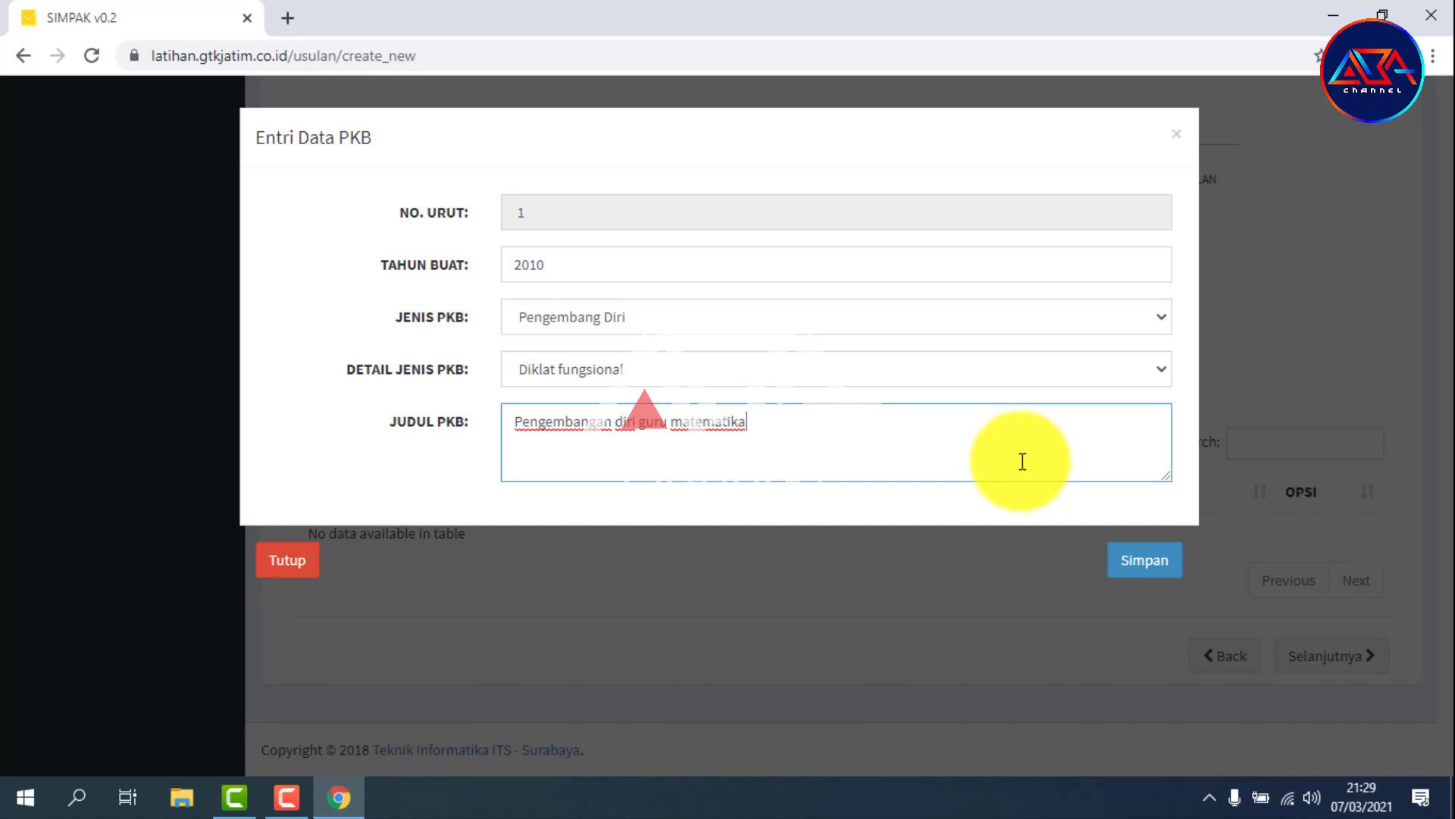
left_click(1146, 559)
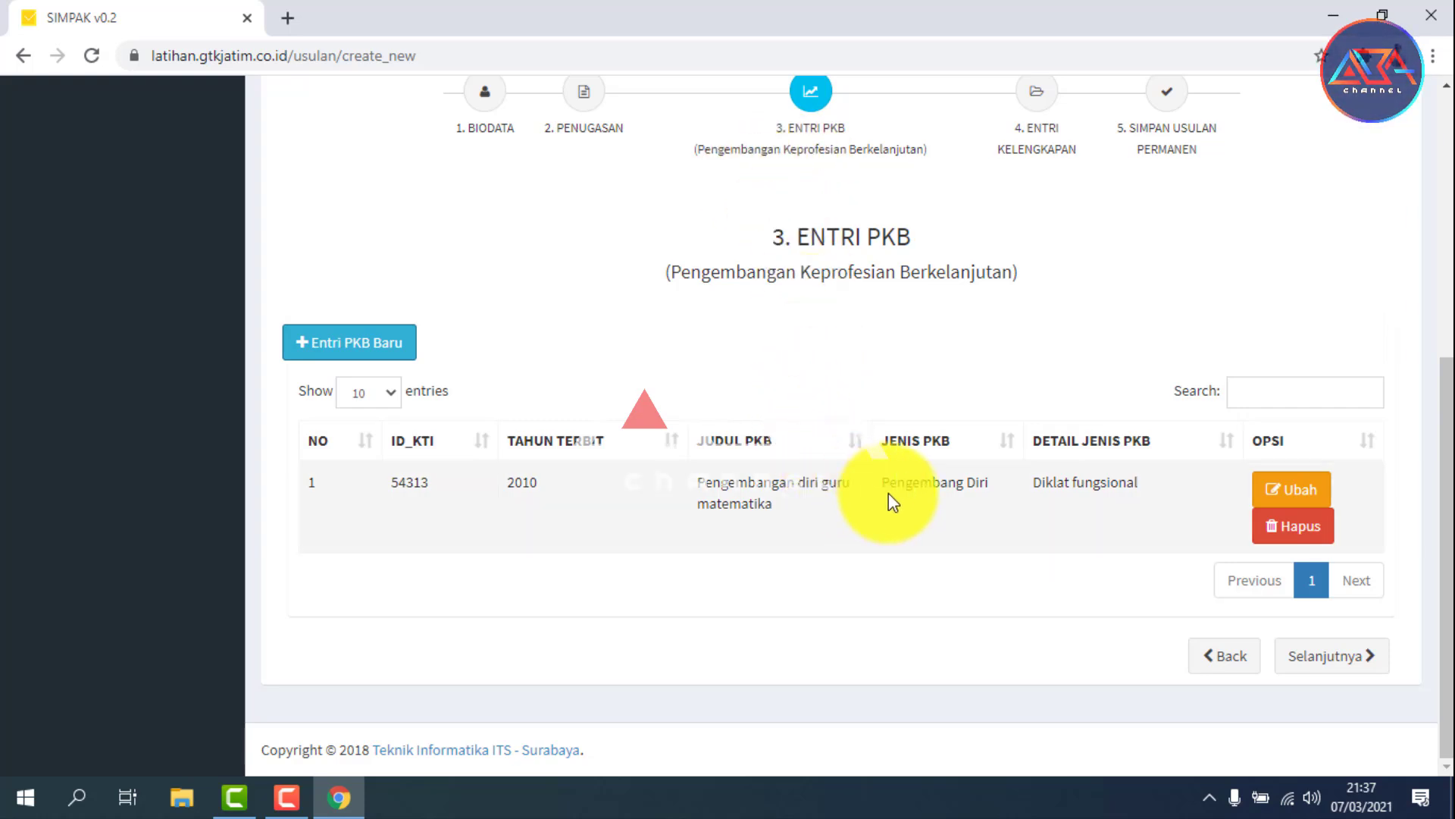
Step: Try a new PKB entry with Jenis PKB Publikasi Ilmiah and Detail Jenis PKB Modul/diktat, and close the form without saving
left_click_drag(881, 485, 998, 498)
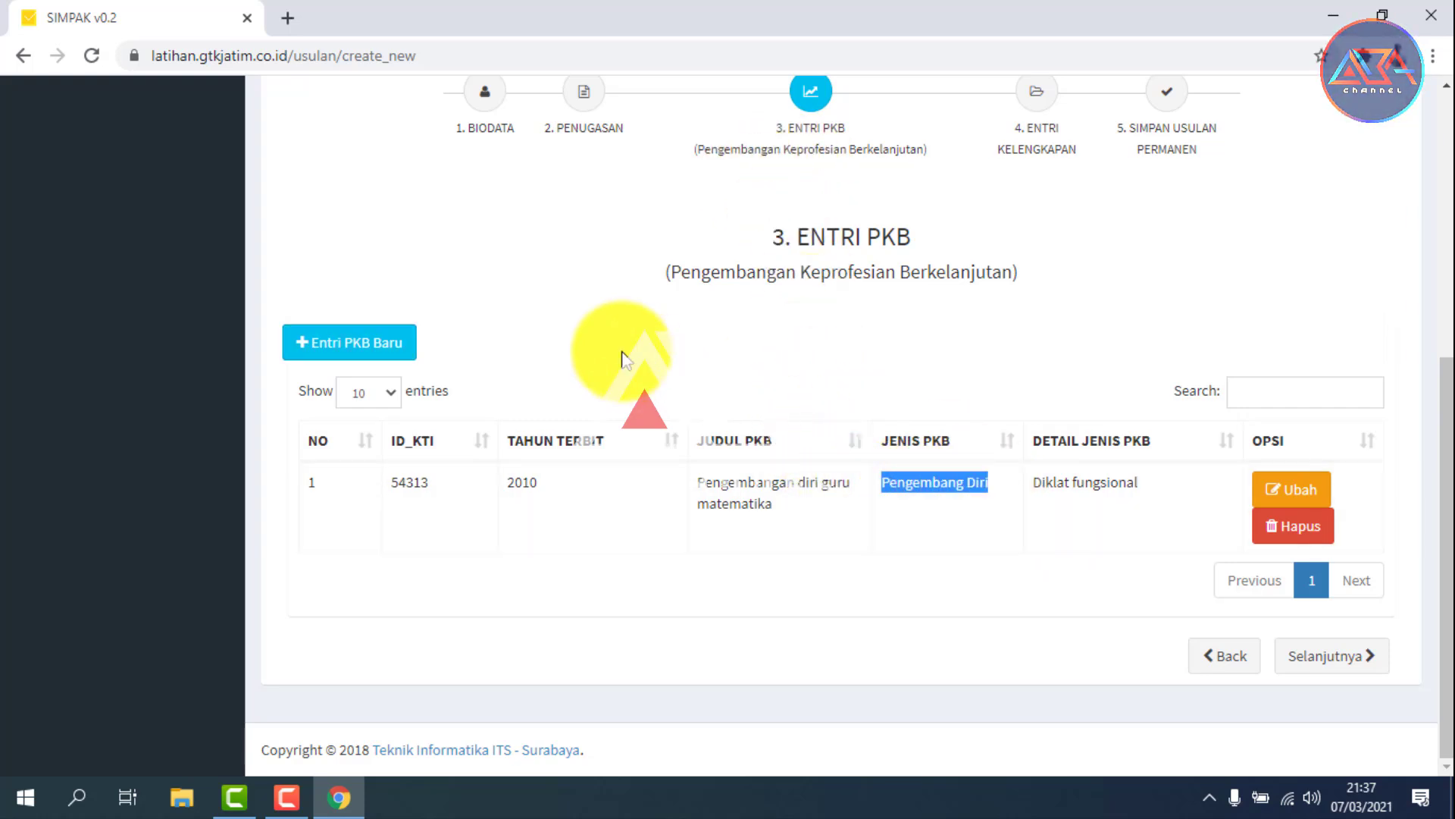
left_click(402, 363)
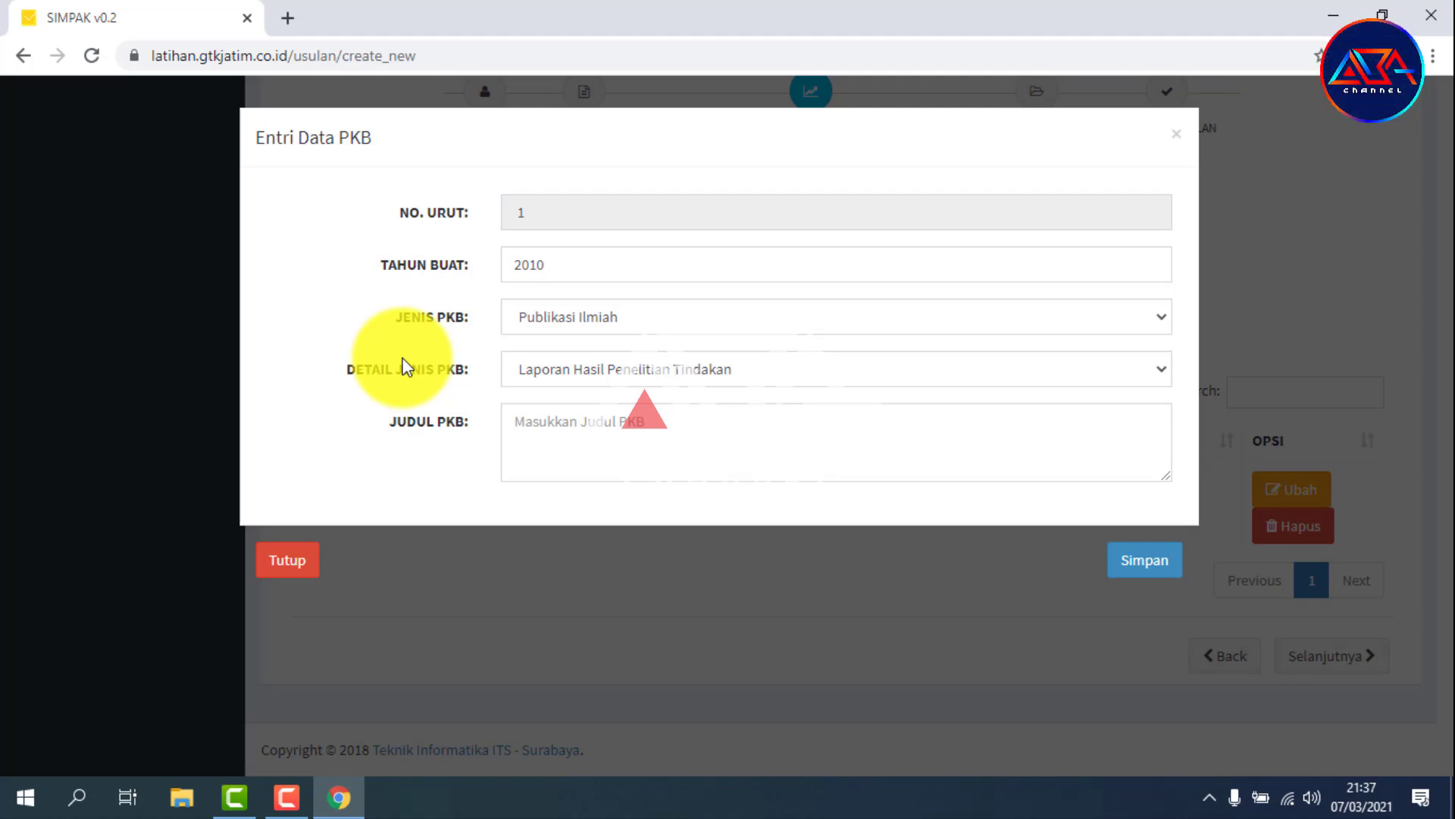
left_click(529, 322)
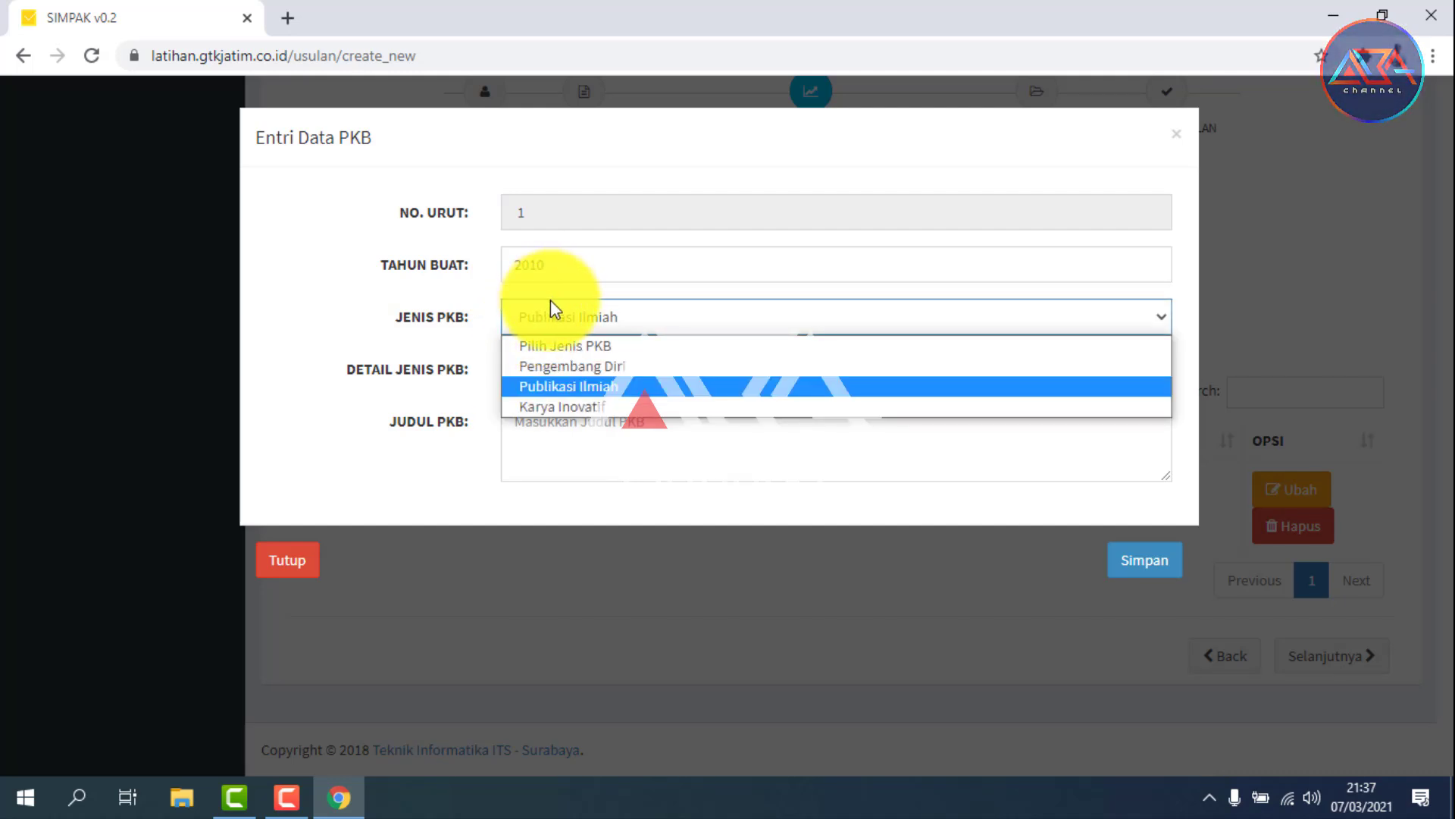
left_click(568, 388)
left_click(576, 386)
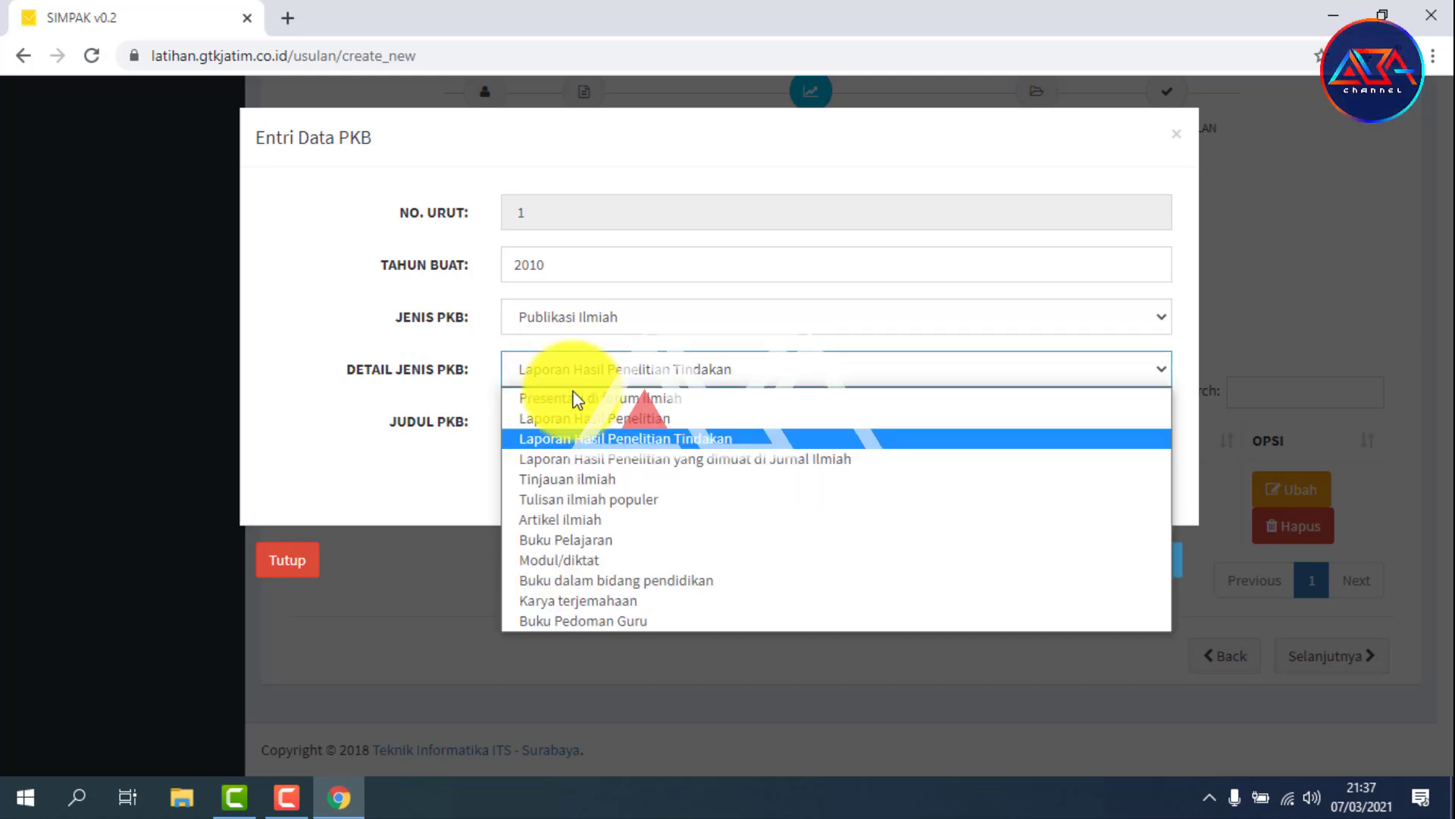
left_click(571, 559)
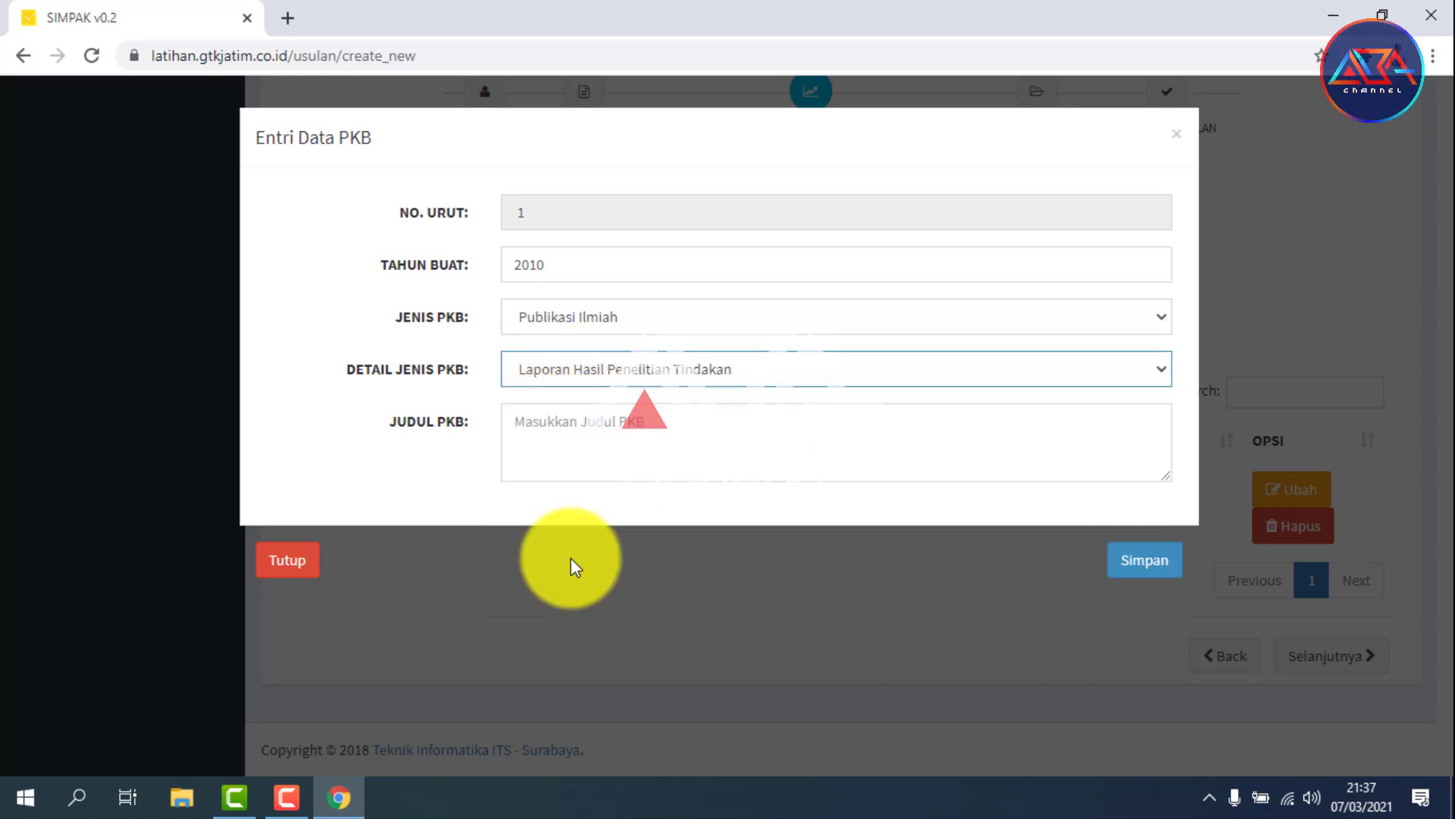
left_click(620, 448)
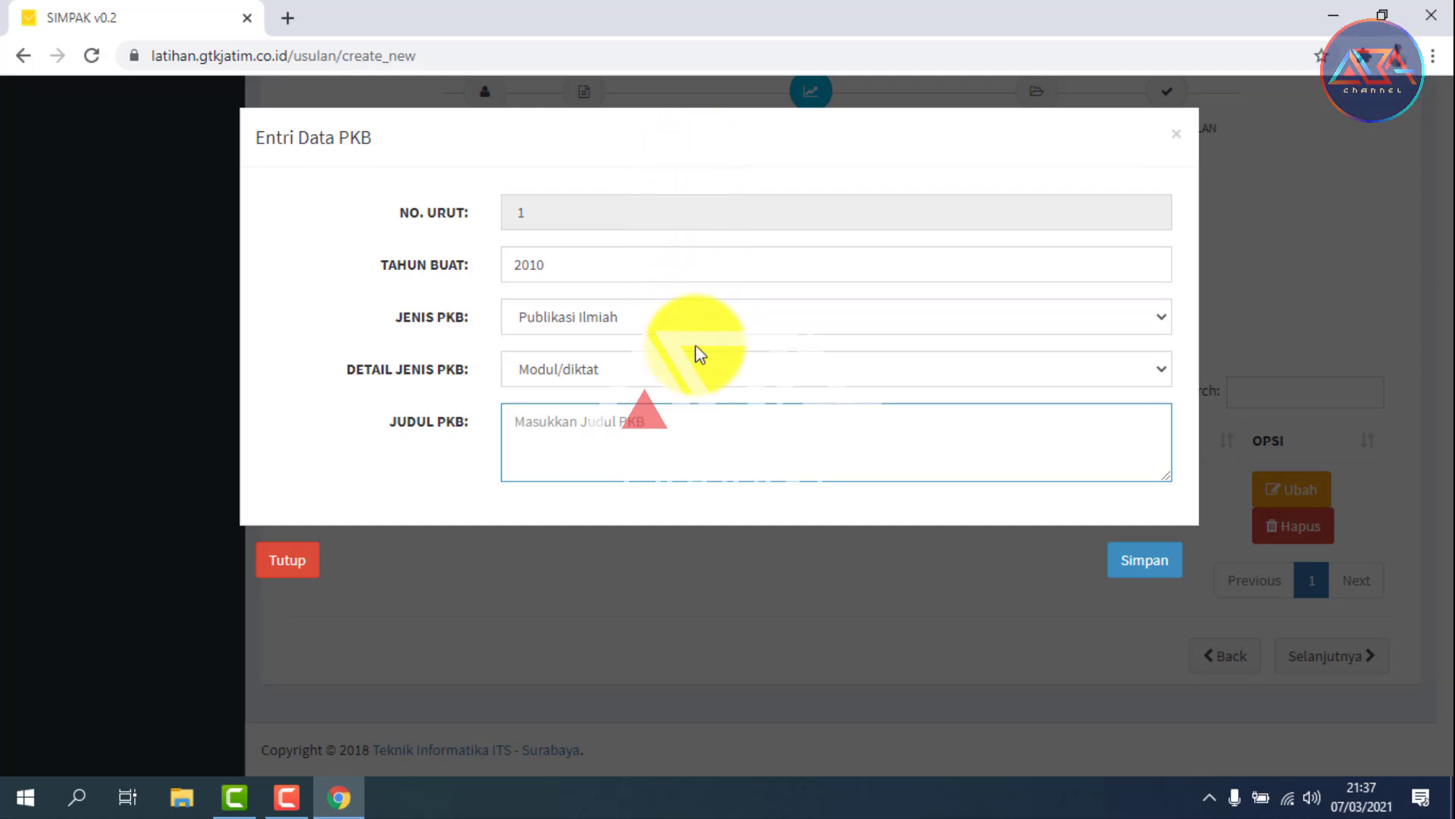
left_click(692, 368)
left_click(722, 274)
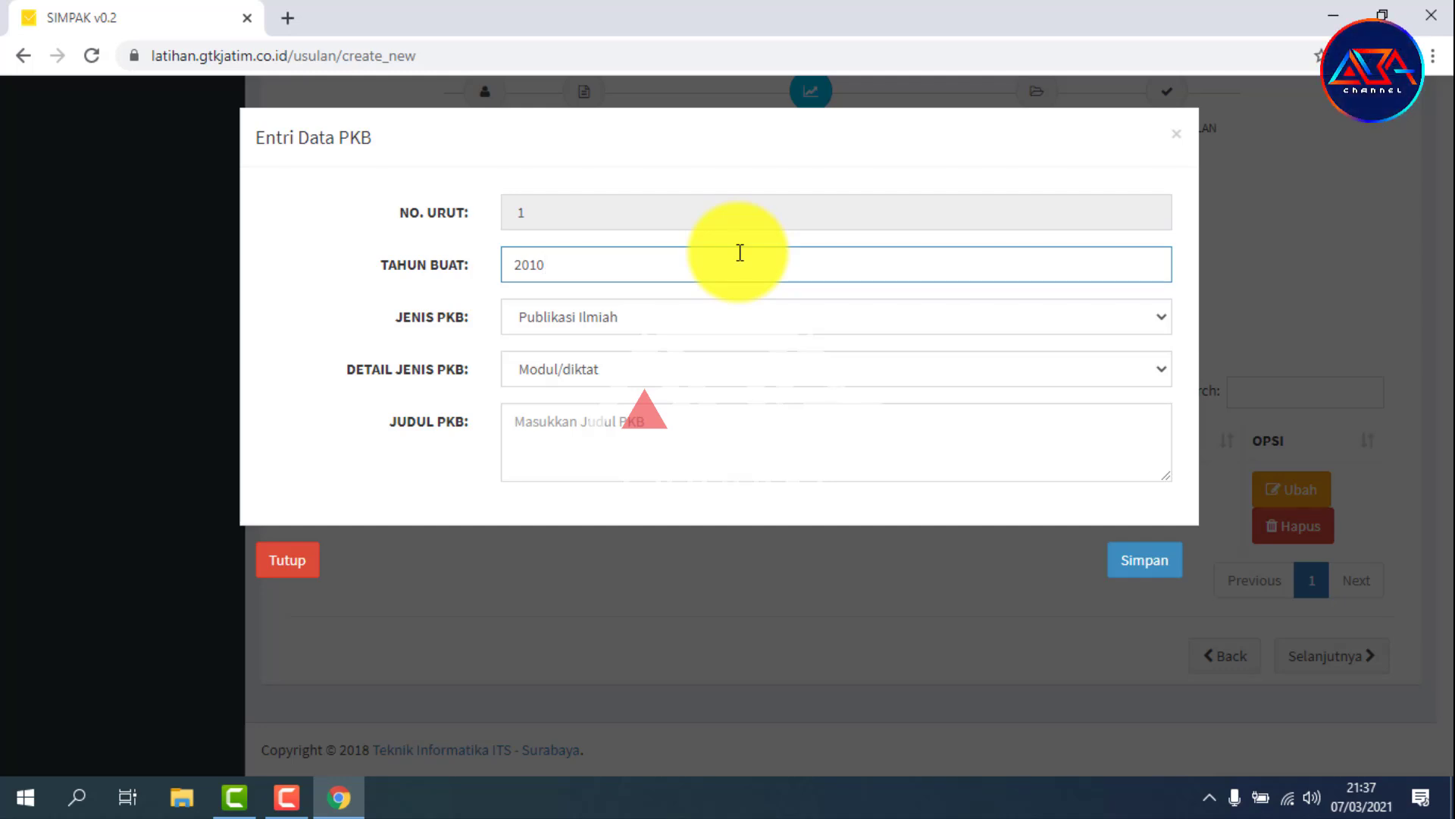
left_click(317, 570)
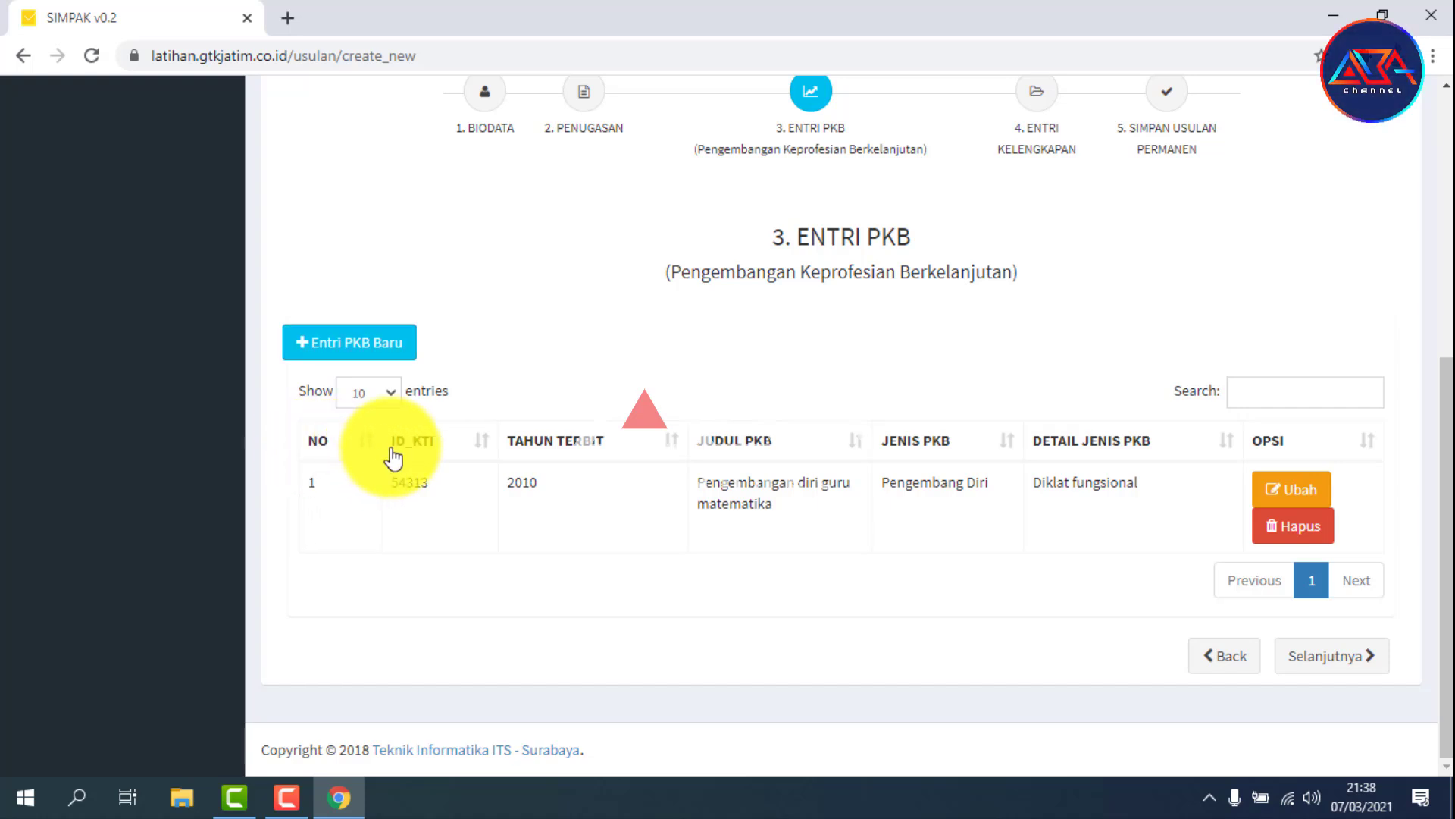
Step: Reopen the new PKB entry form, examine its Tahun Buat, Jenis PKB and Detail Jenis PKB fields, and close it without saving
left_click(348, 441)
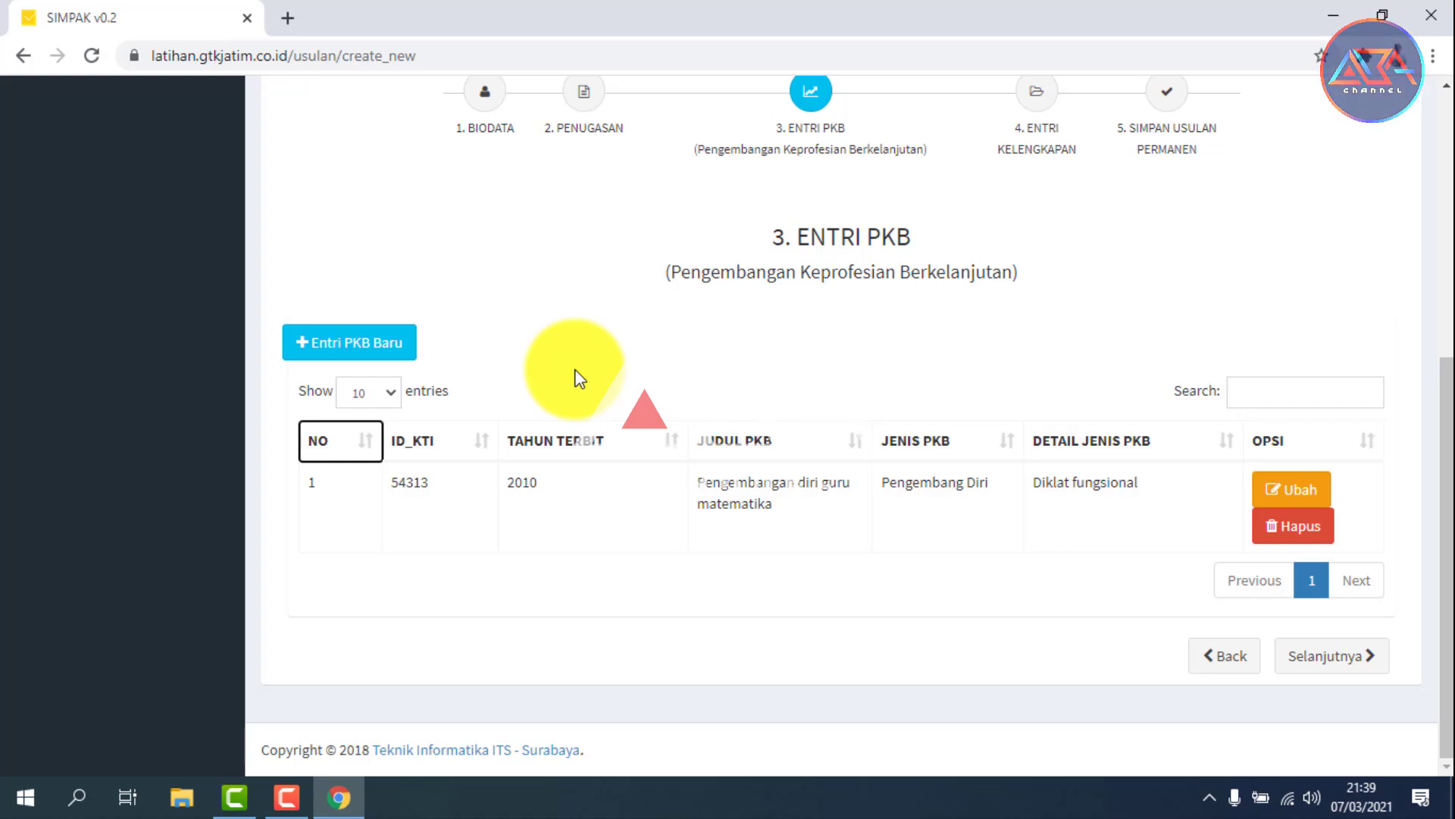
left_click(395, 342)
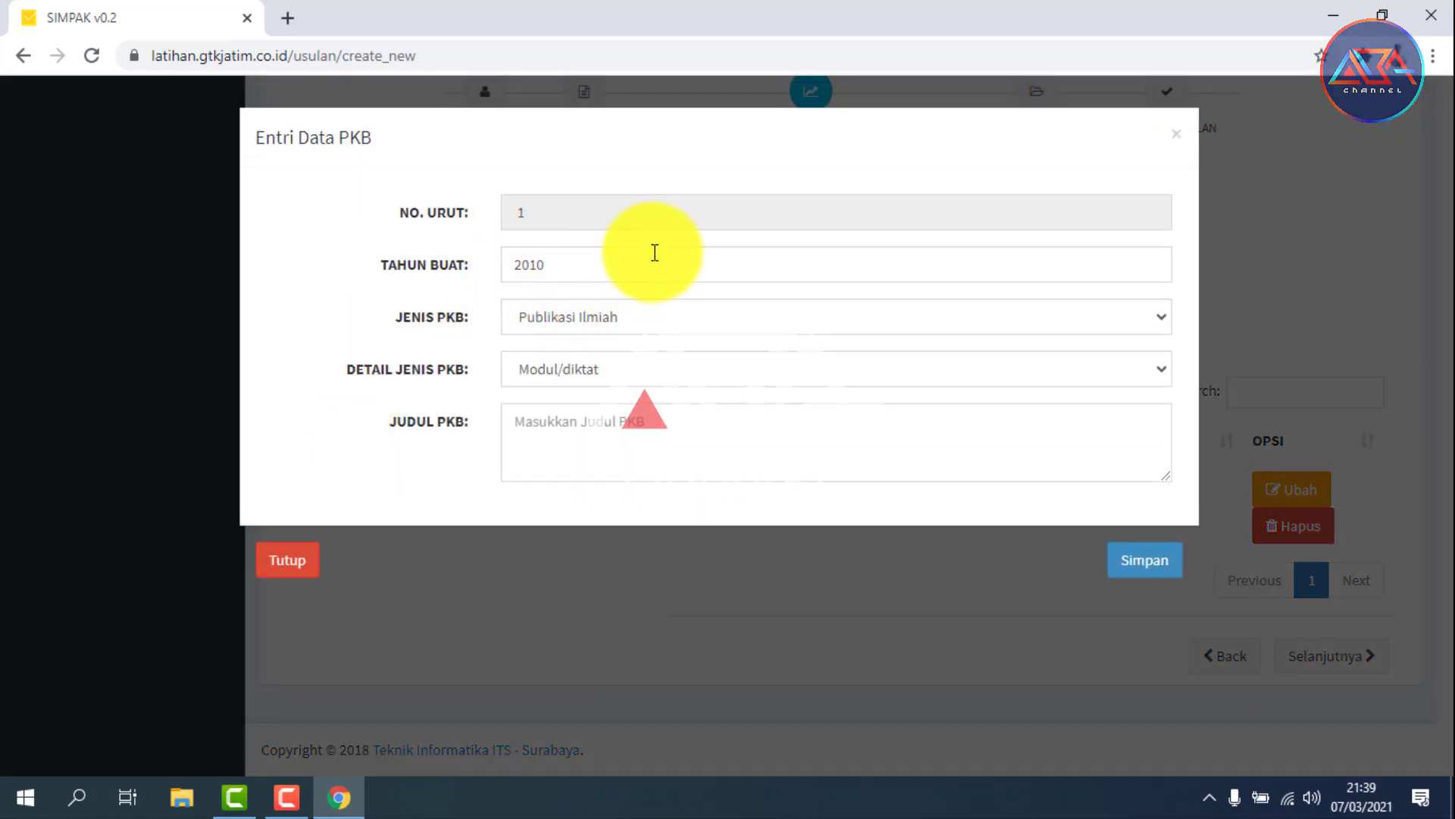
double_click(655, 253)
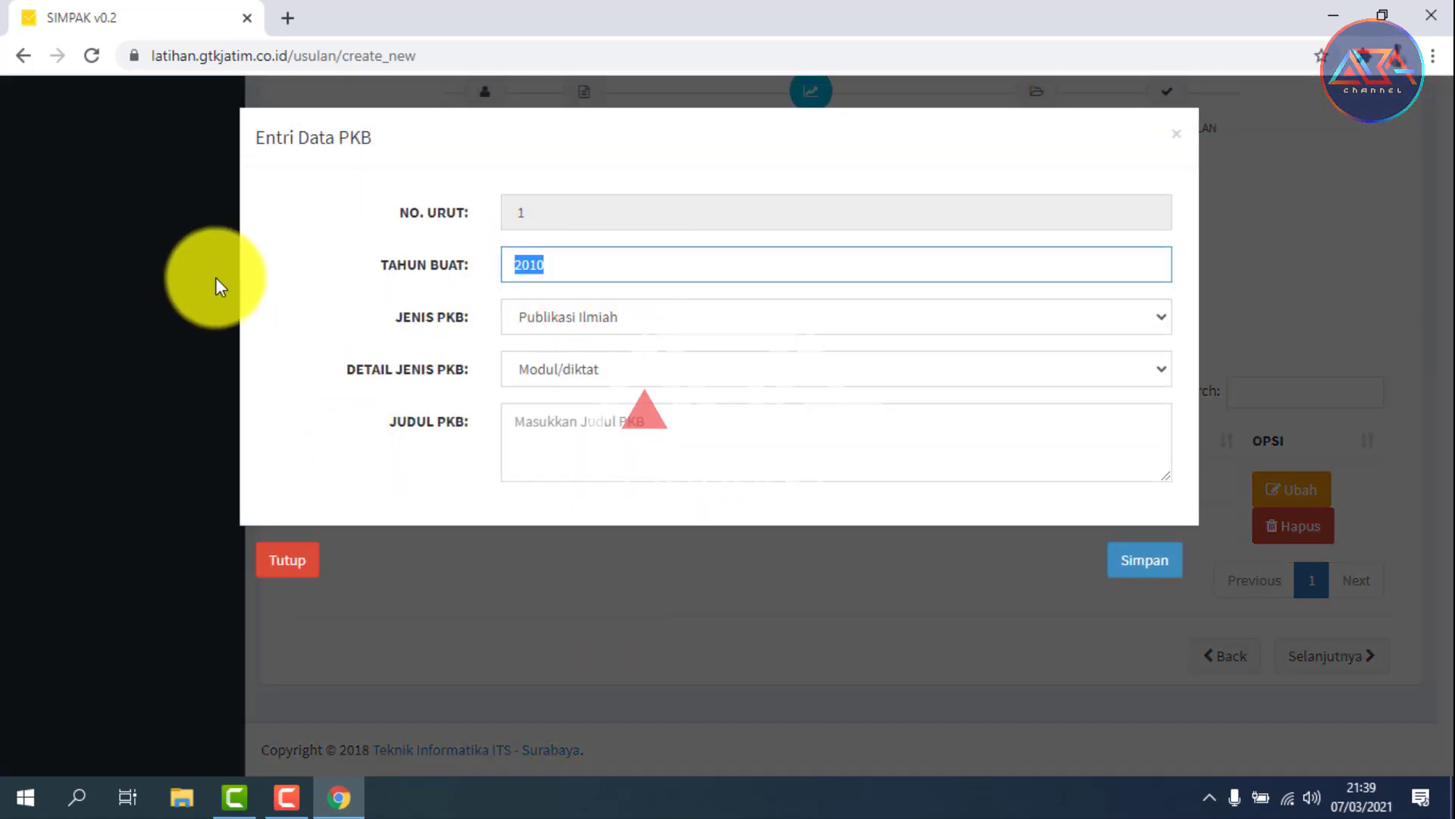
left_click(579, 308)
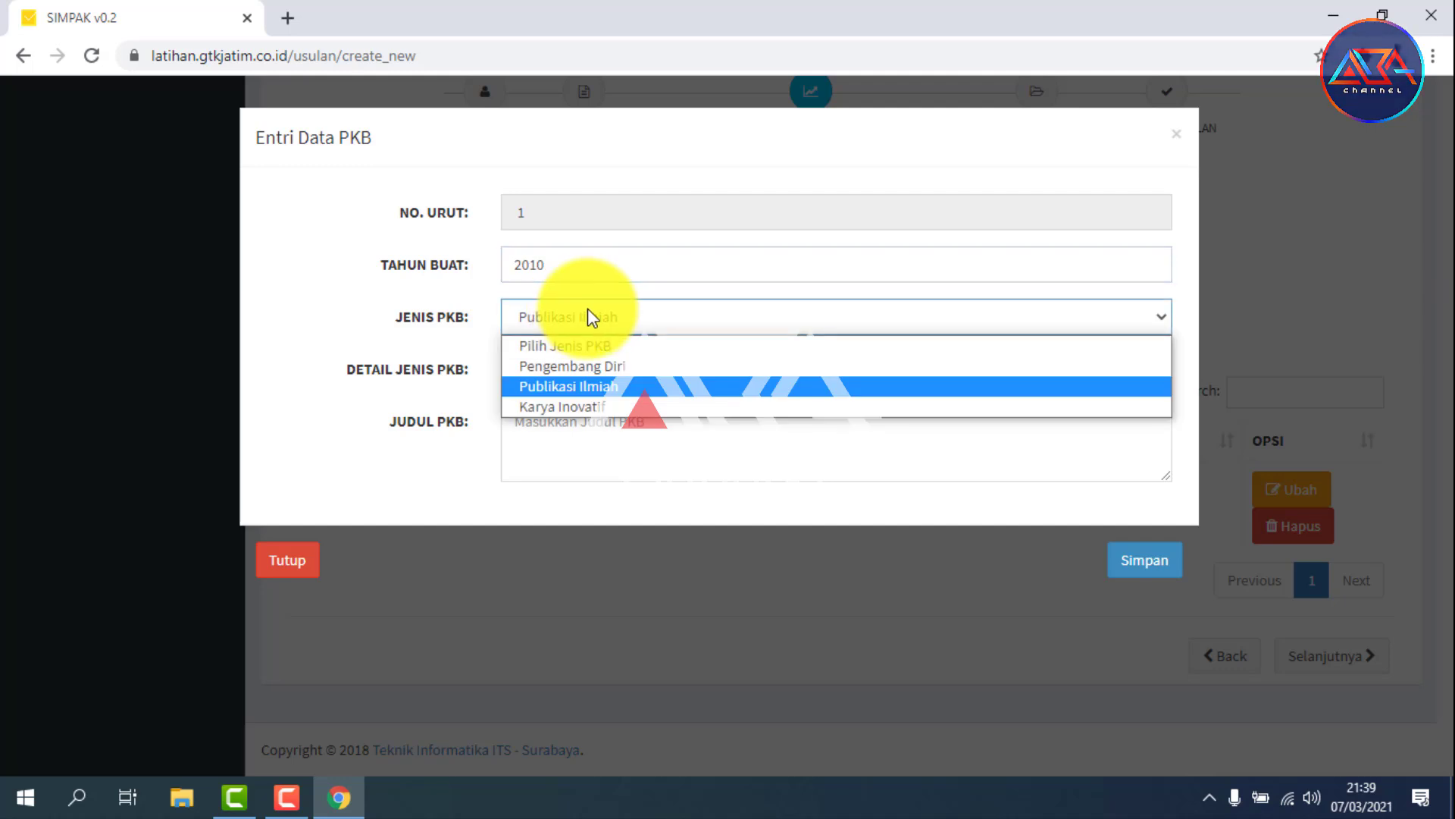
left_click(592, 309)
left_click(644, 304)
left_click(644, 294)
left_click(596, 361)
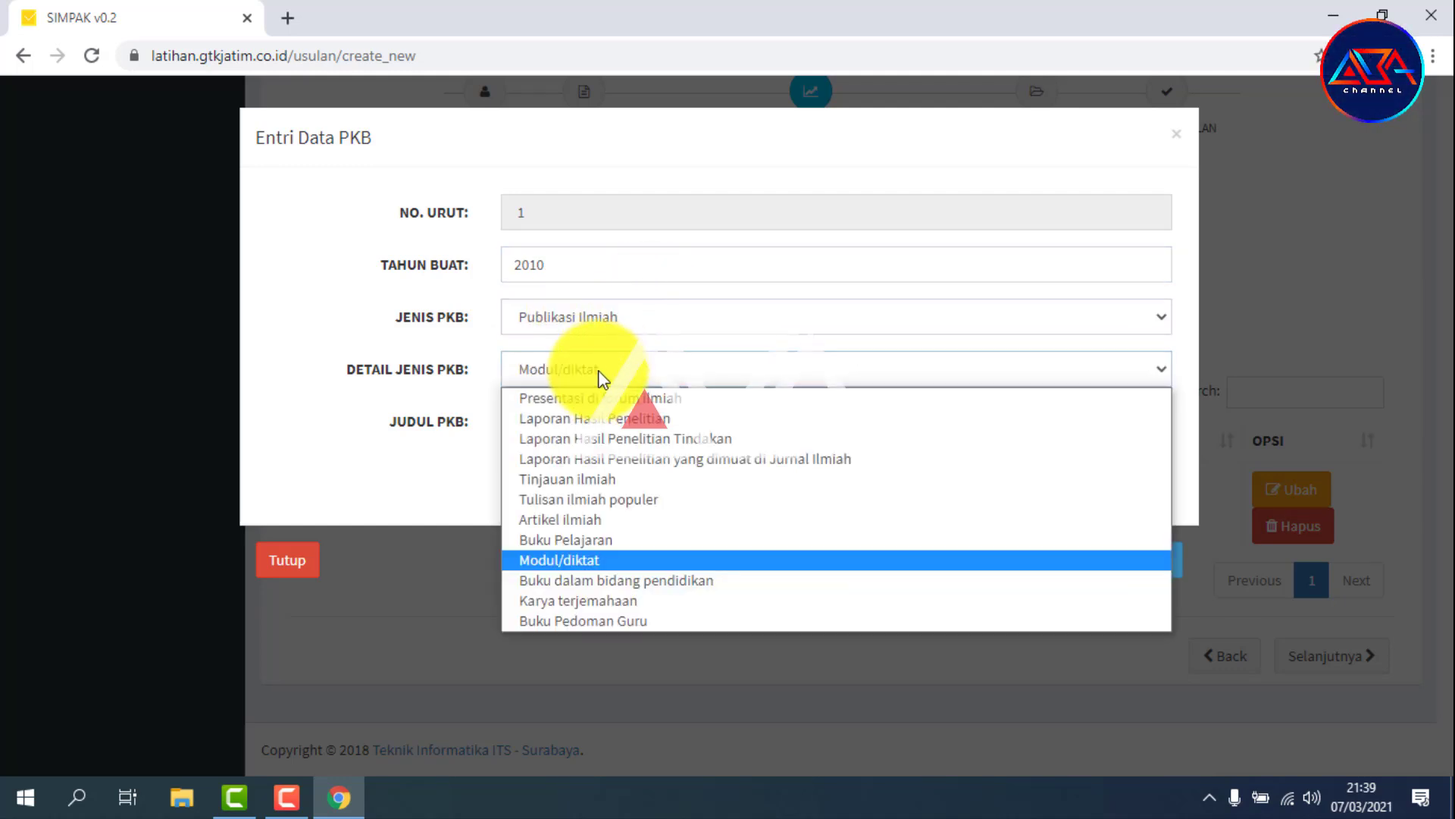
left_click(598, 367)
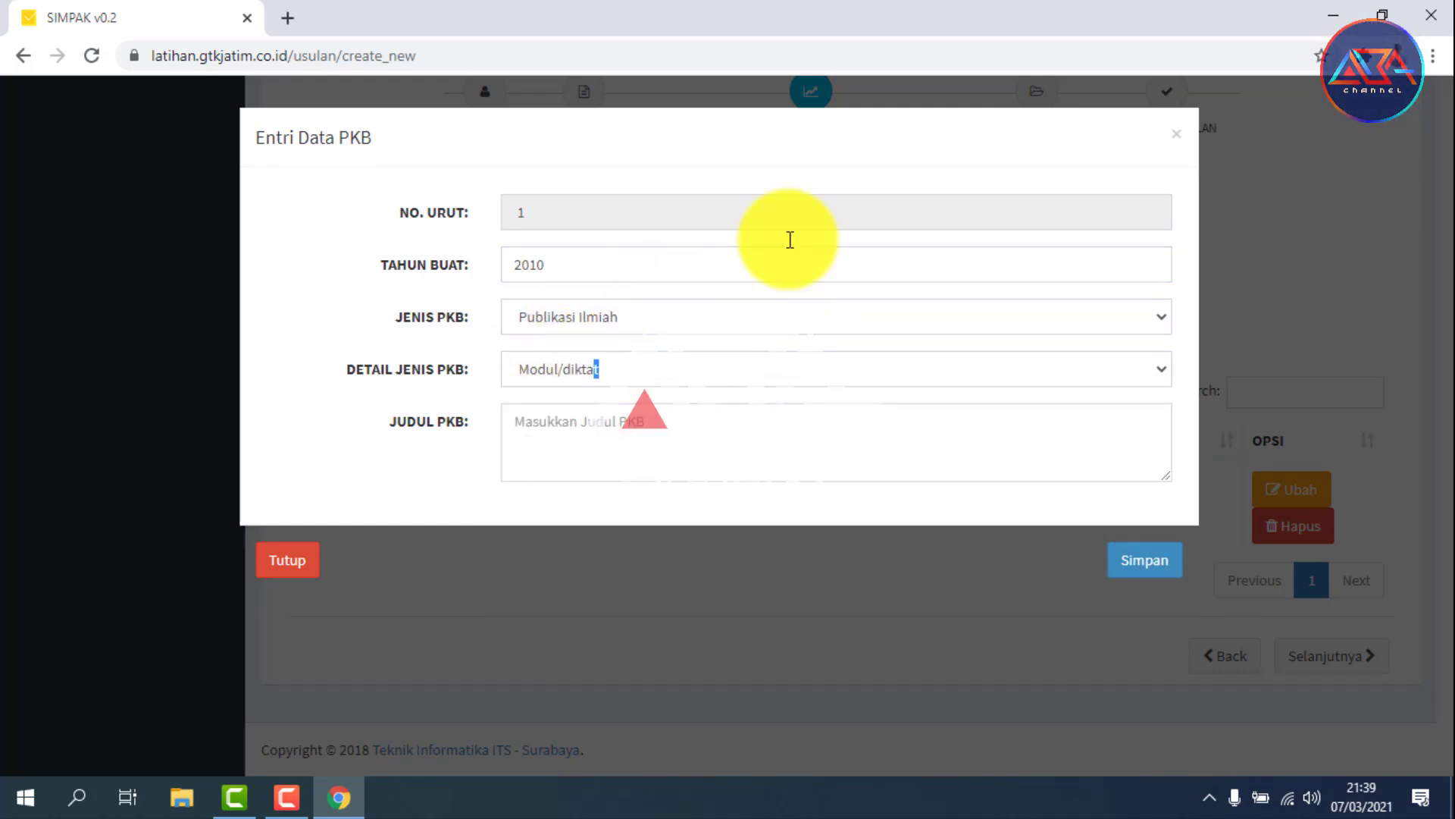
left_click(719, 413)
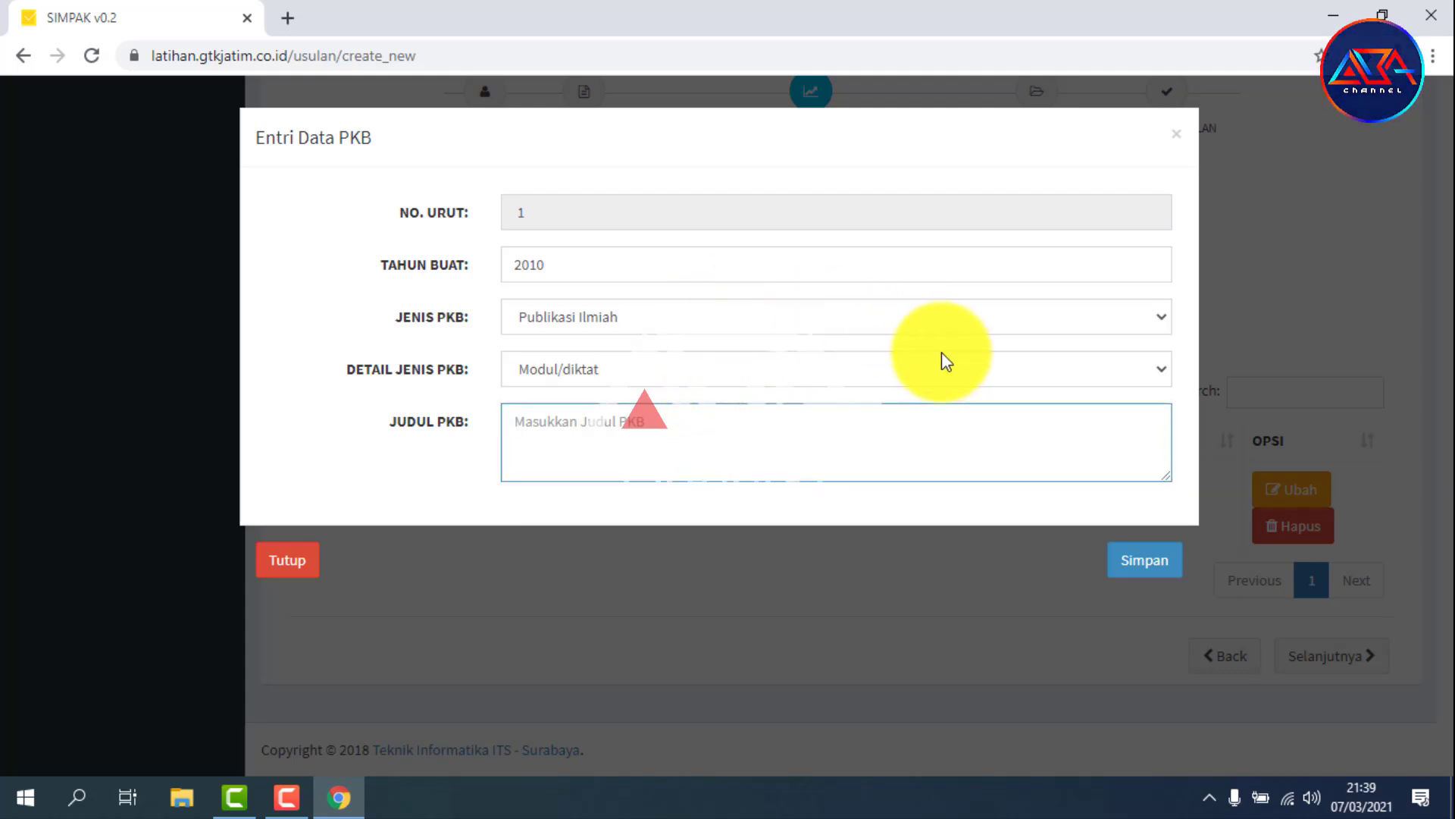
left_click(1175, 144)
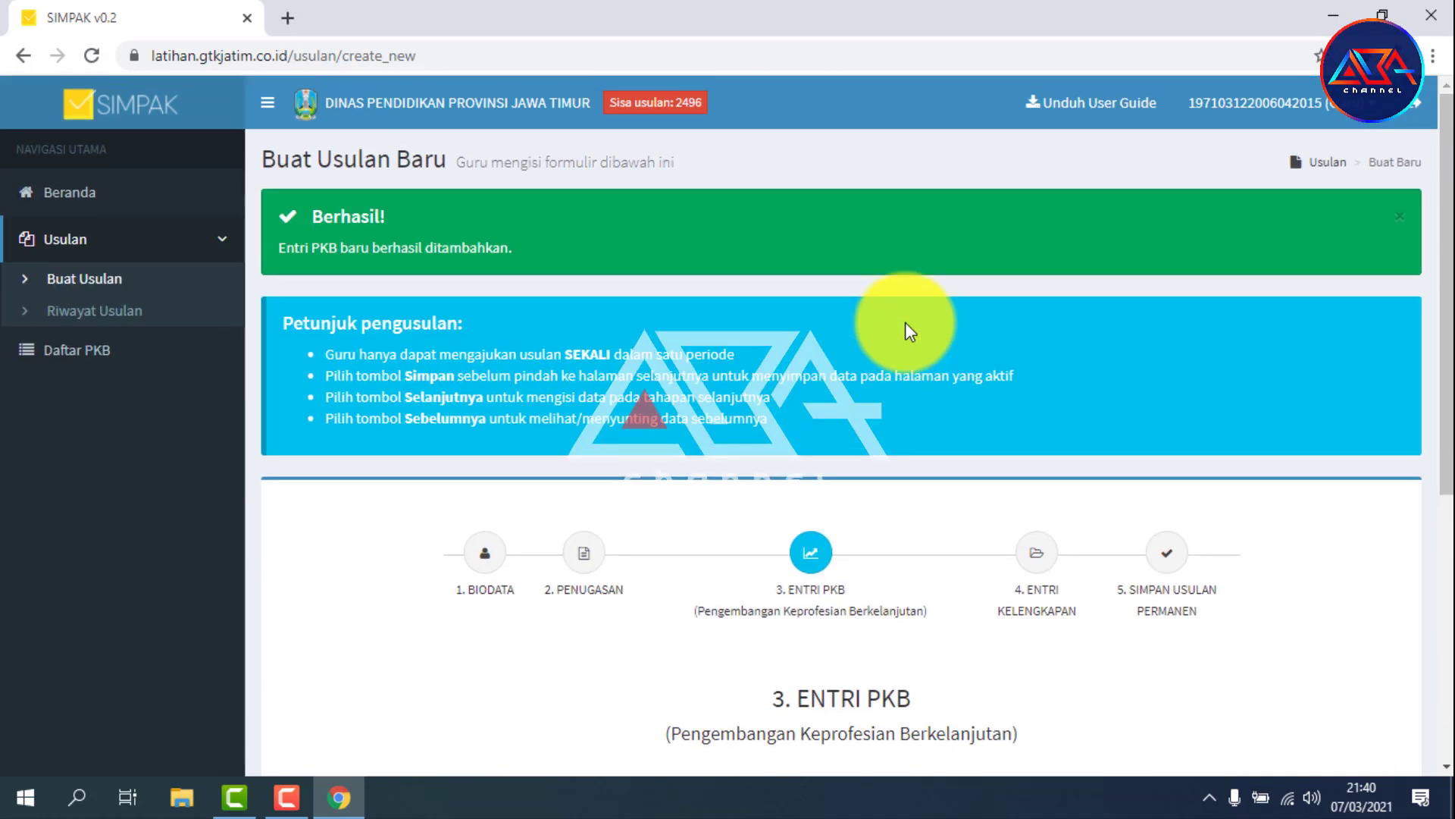
Step: Proceed from the Entri PKB stage to the Entri Kelengkapan stage
scroll(910, 330, "down", 2)
scroll(910, 327, "down", 4)
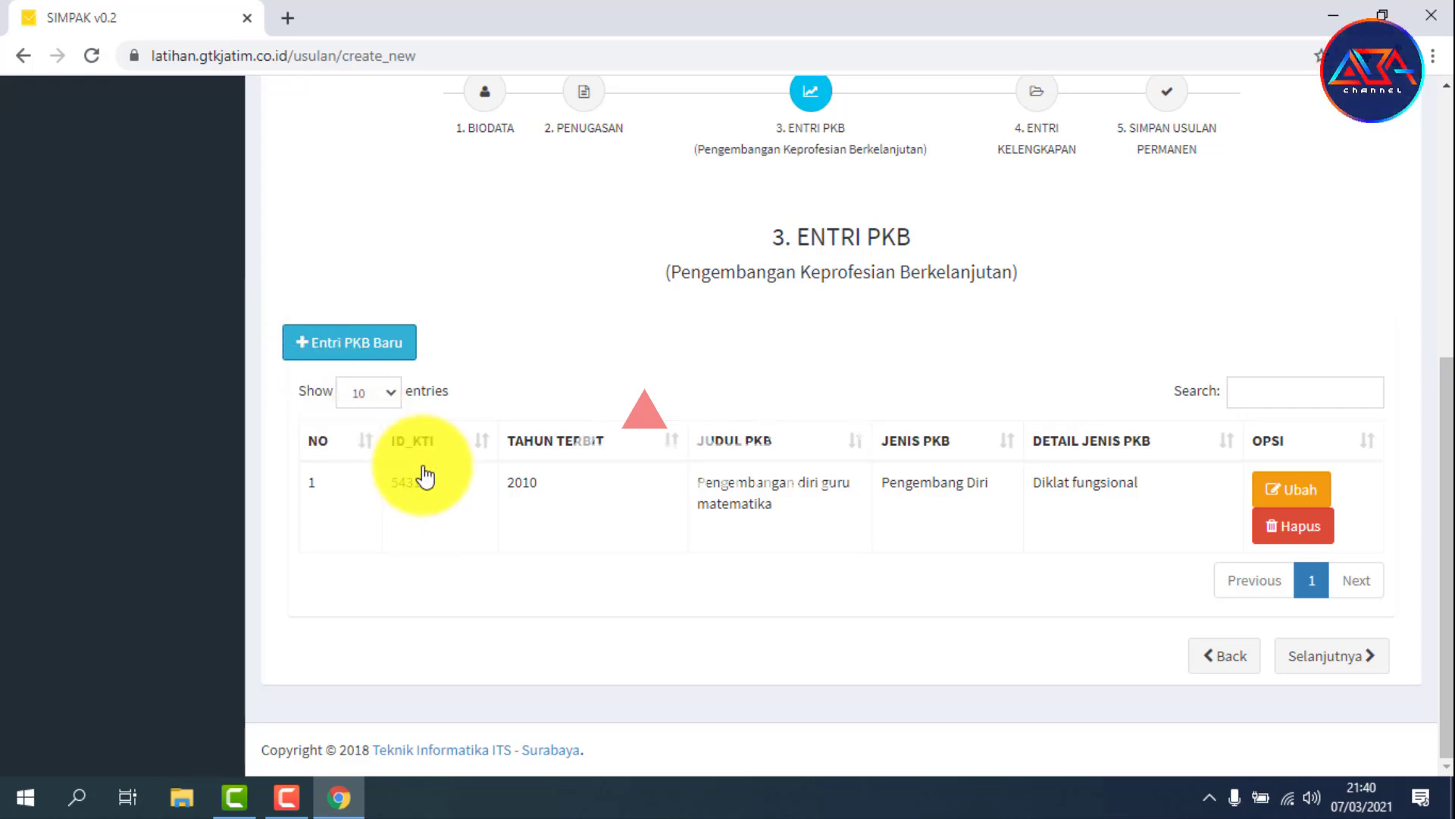
left_click(1294, 656)
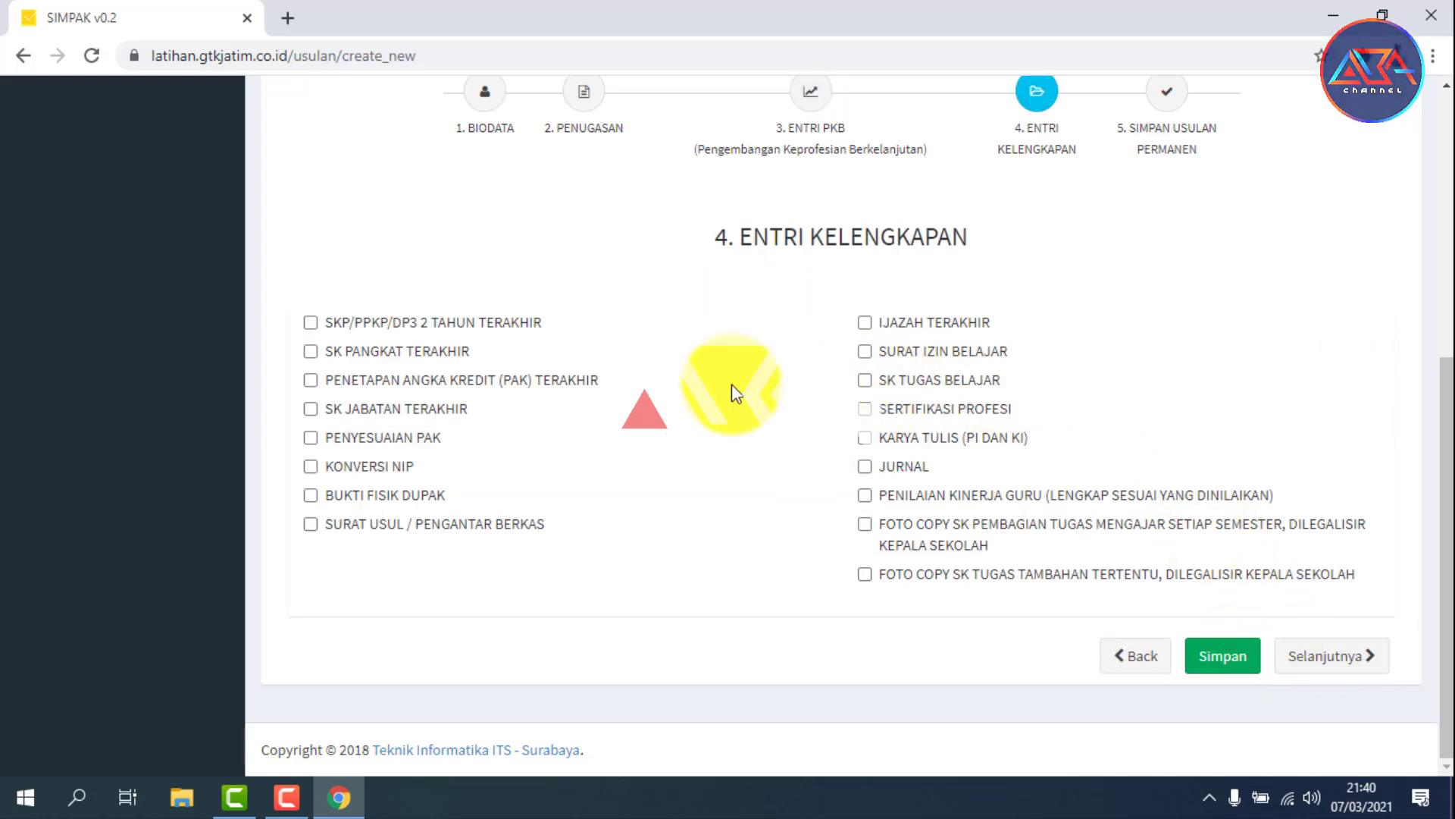
Step: Check the documents from SKP/PPKP/DP3 2 Tahun Terakhir through Surat Usul / Pengantar Berkas, leaving out Penyesuaian PAK
scroll(644, 371, "up", 2)
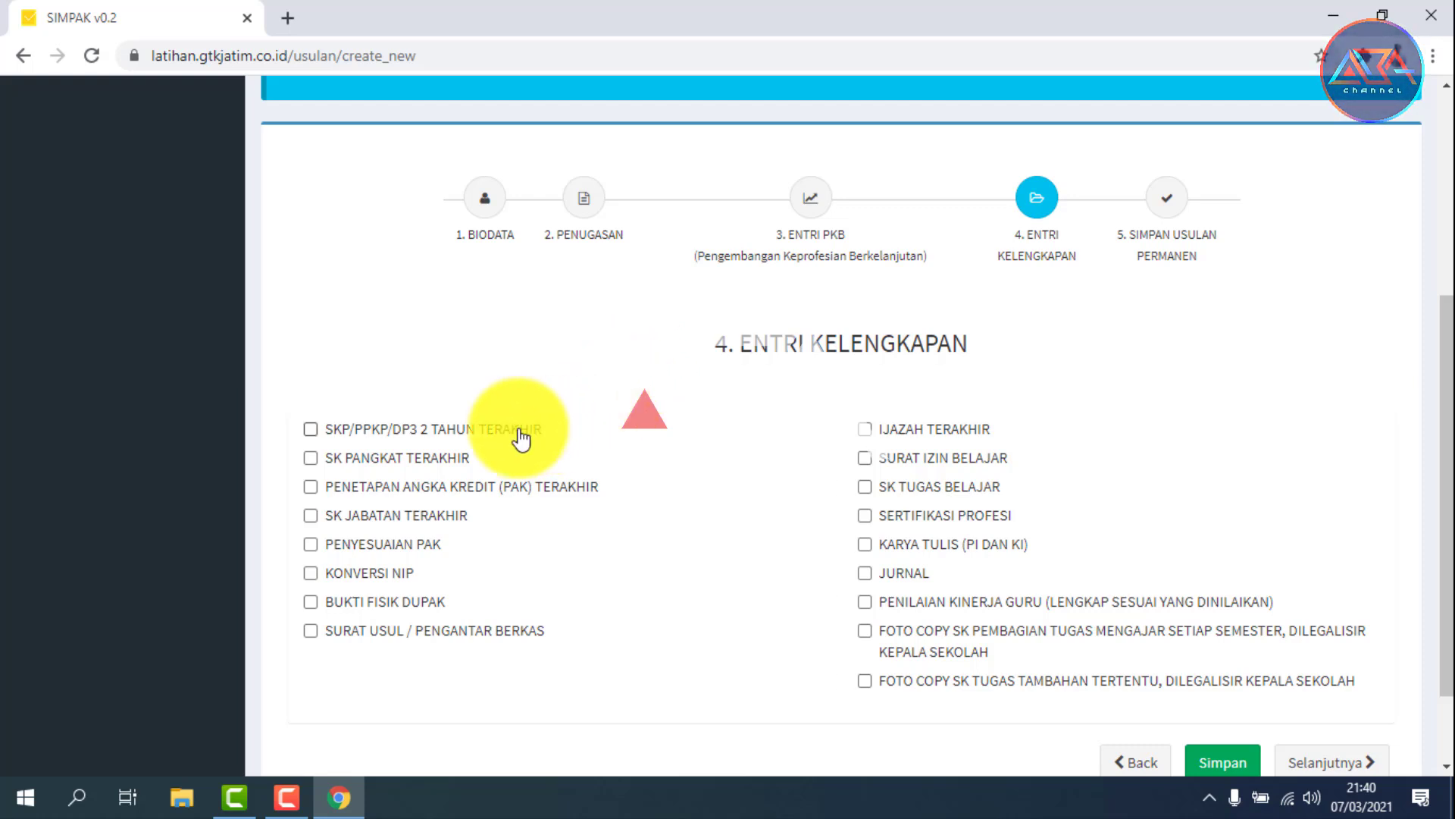
left_click(358, 430)
left_click(353, 459)
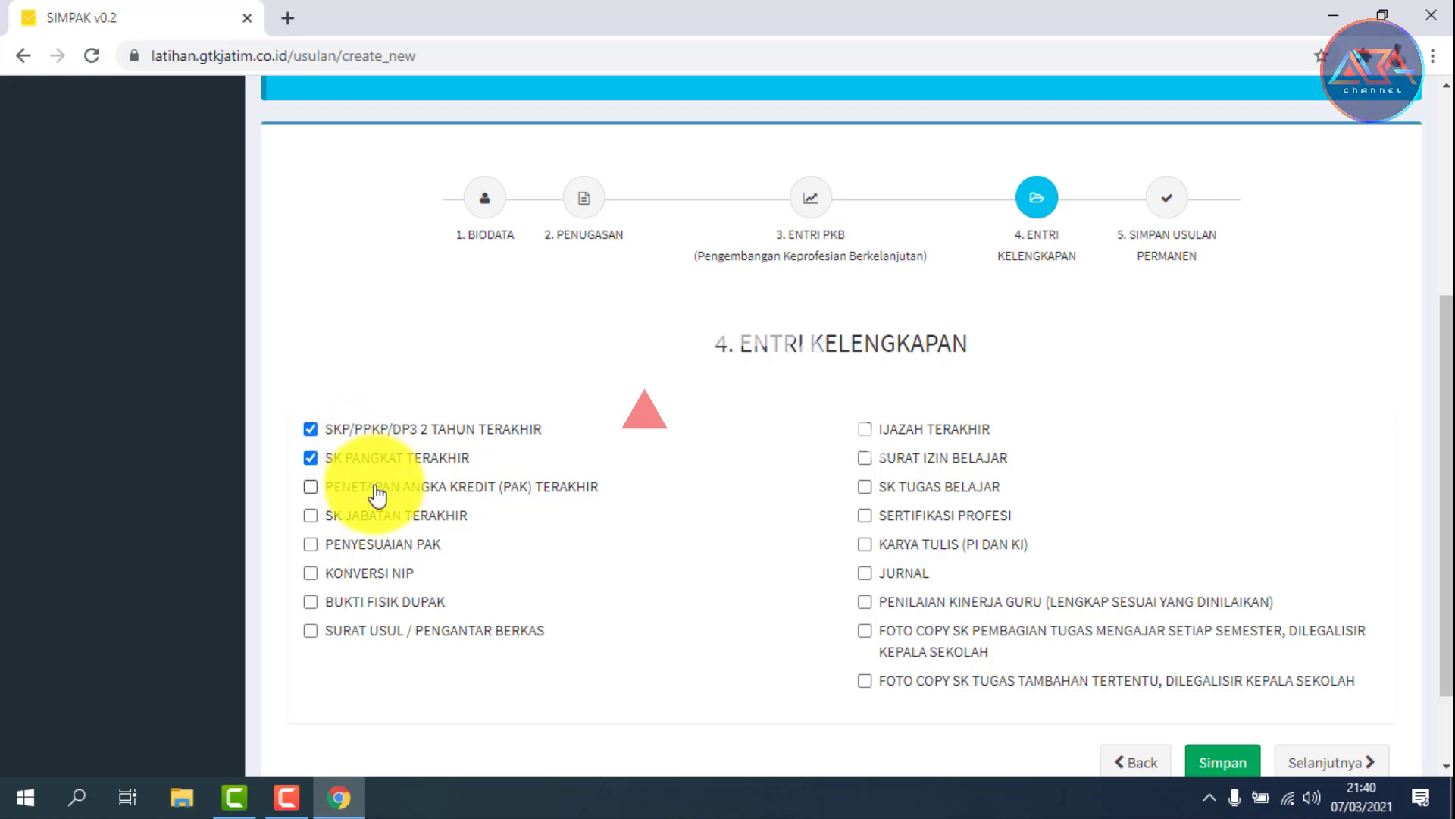
left_click(378, 493)
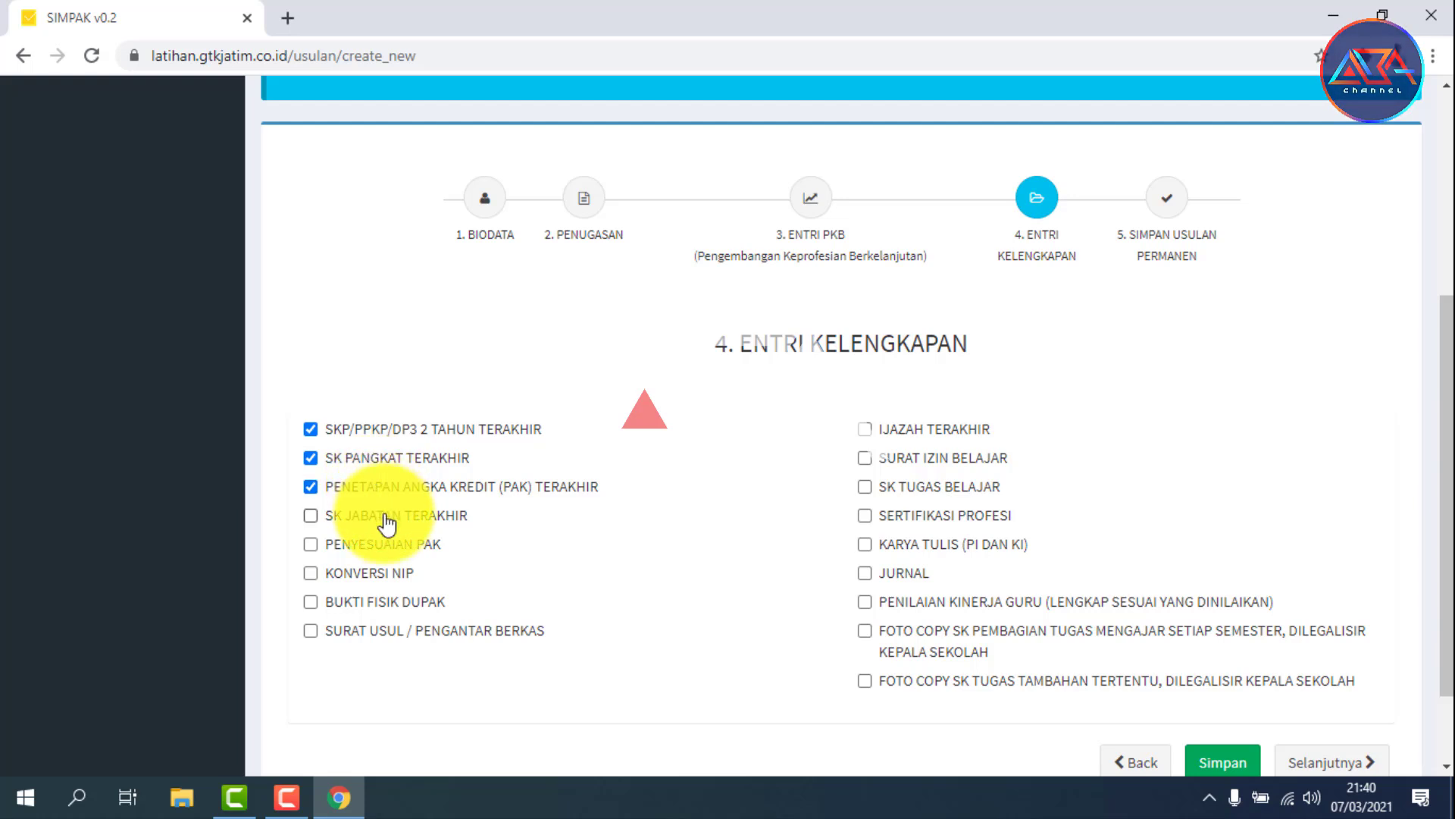
left_click(388, 522)
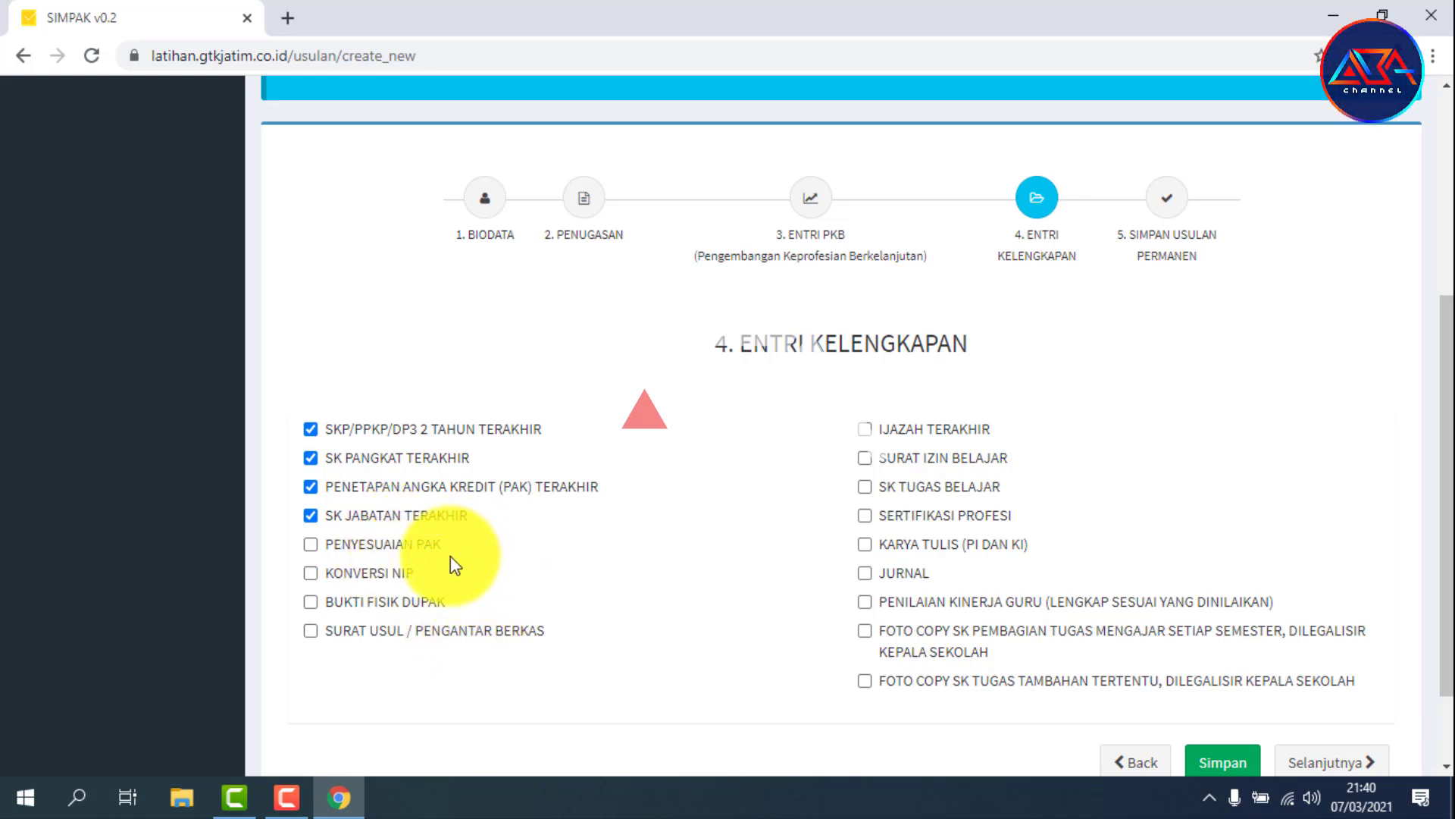
left_click(394, 575)
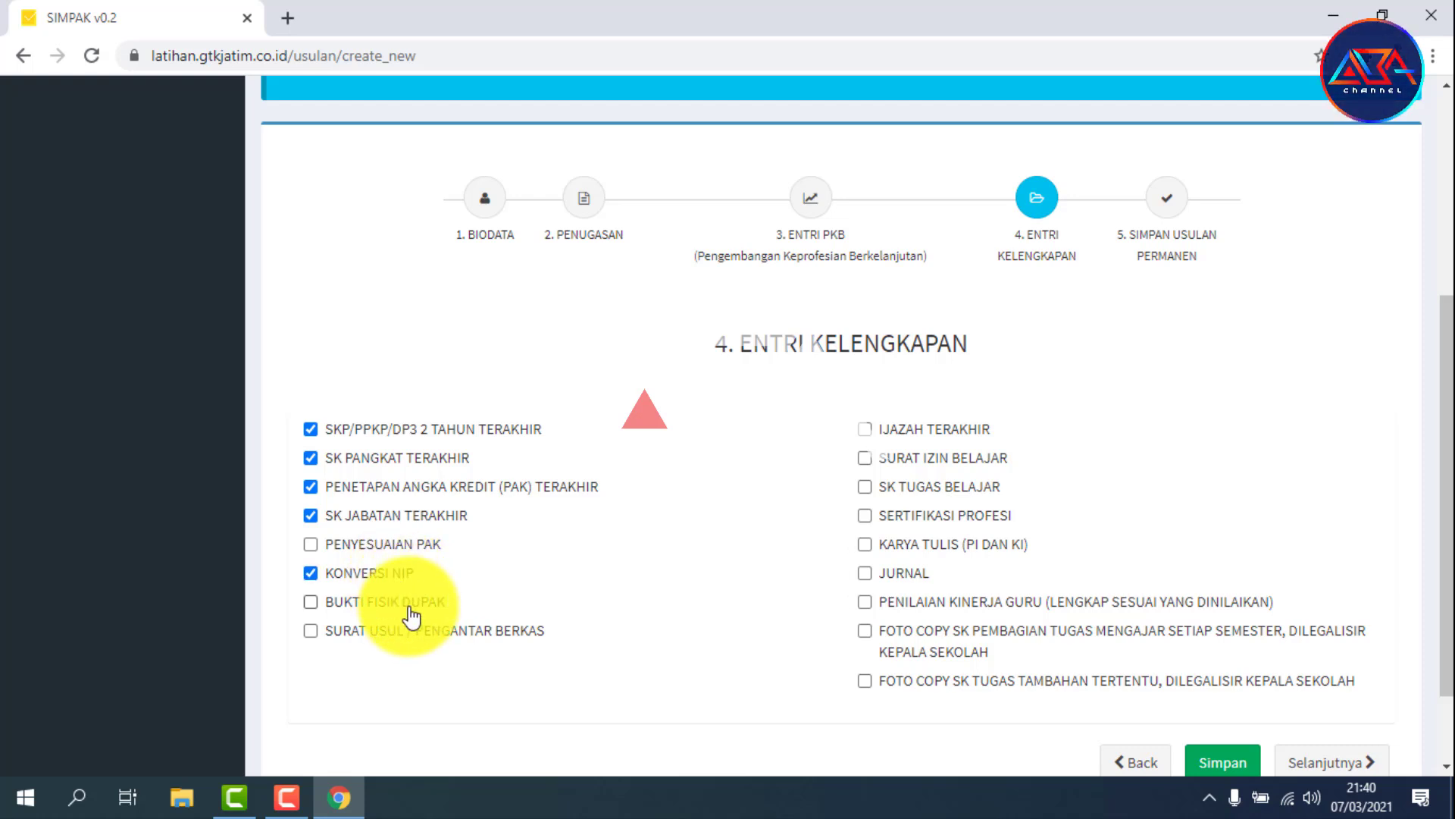
left_click(429, 607)
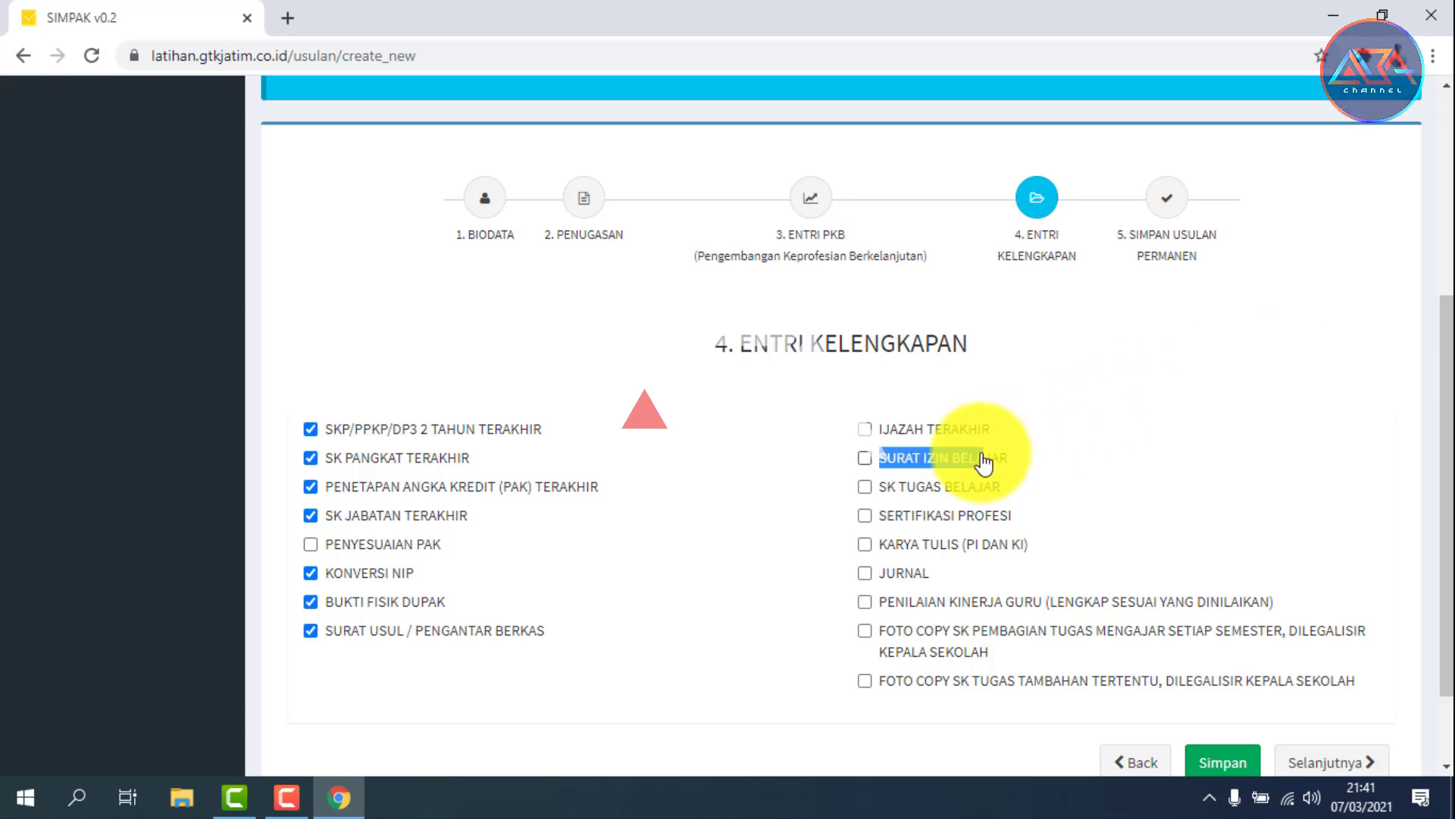
Step: Check all documents from Ijazah Terakhir through Foto Copy SK Tugas Tambahan Tertentu in the Kelengkapan checklist
left_click(956, 443)
left_click(940, 460)
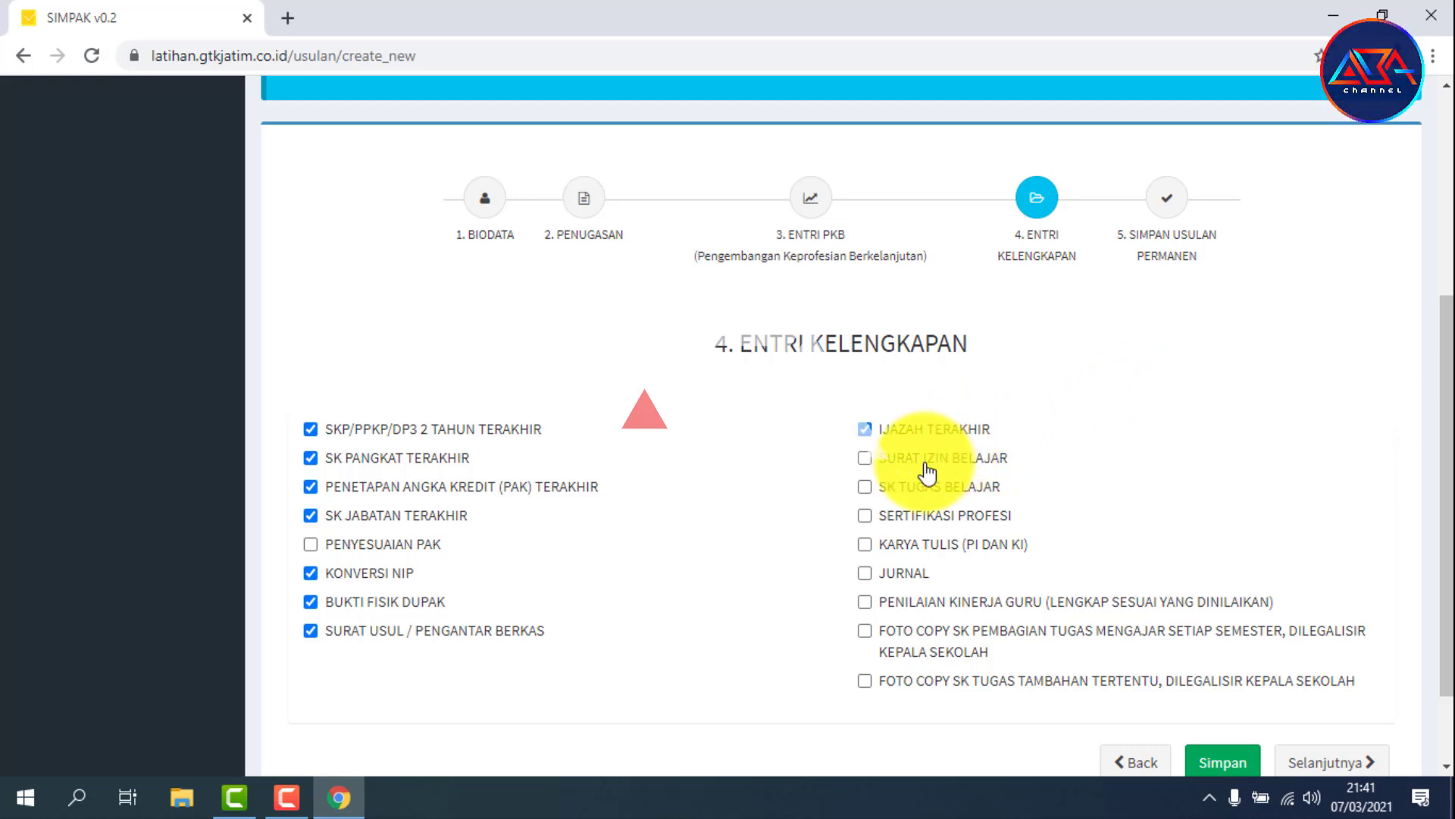
left_click(931, 489)
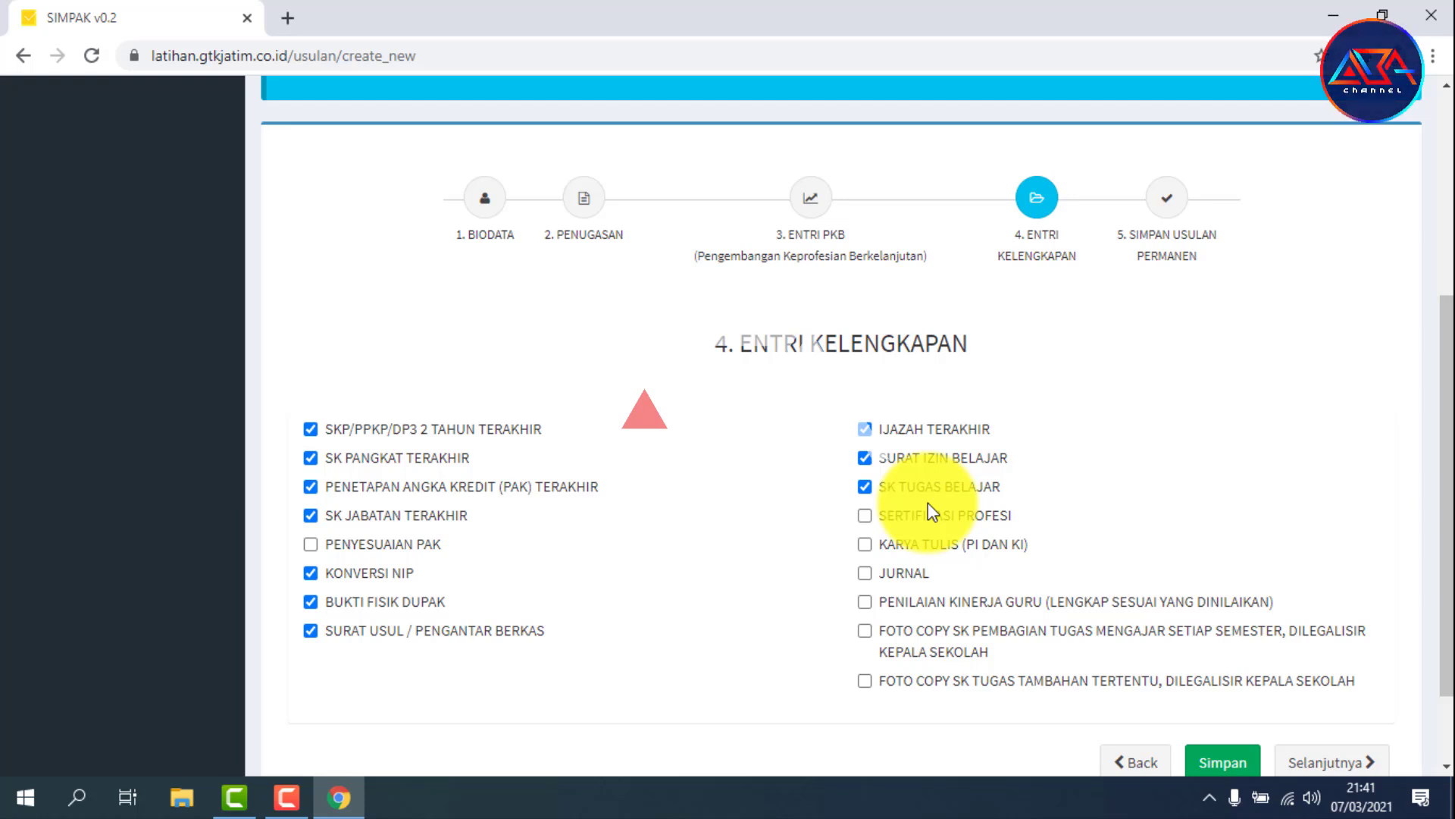
scroll(1089, 494, "down", 2)
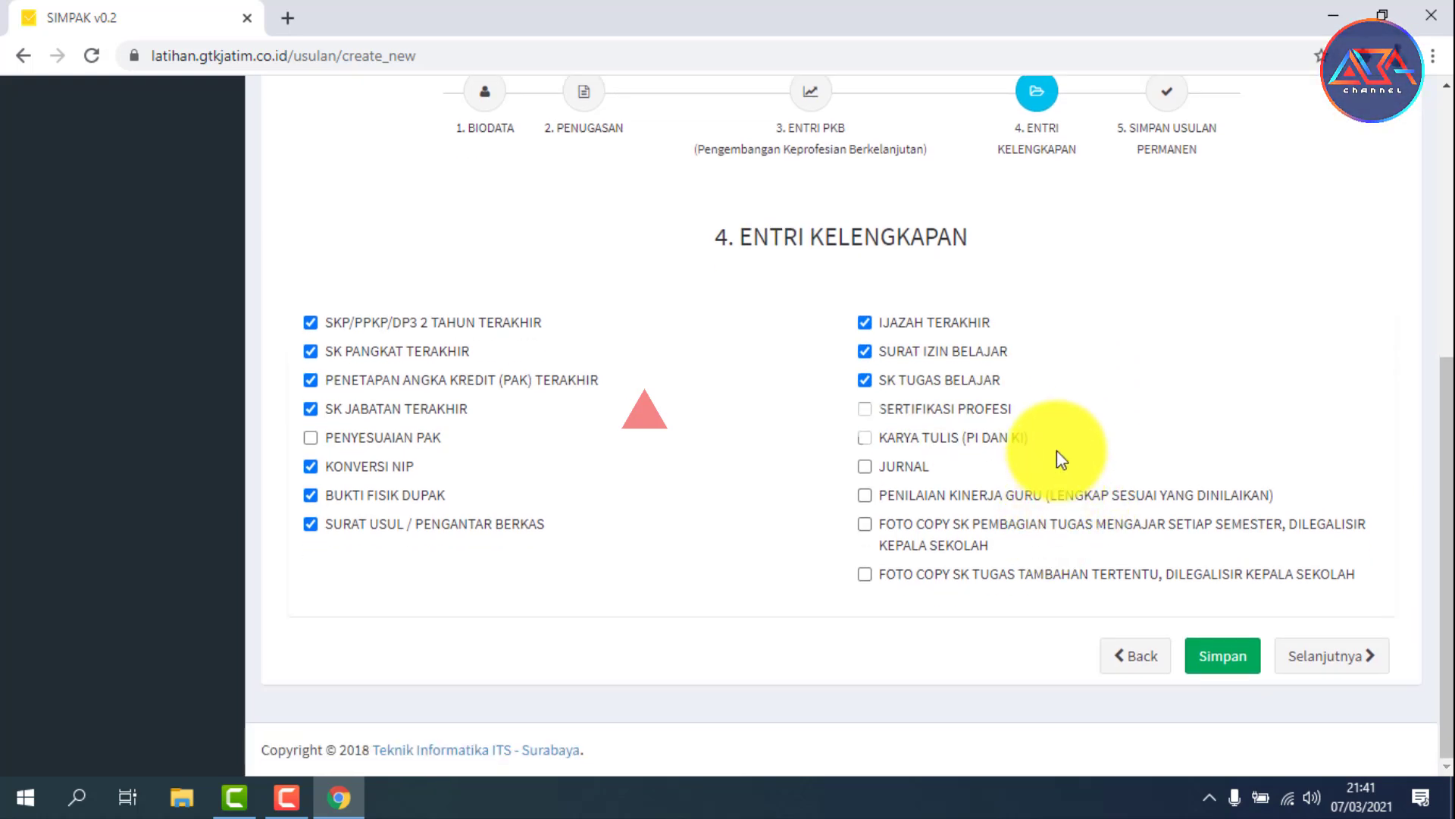
left_click(951, 413)
left_click(936, 440)
left_click(925, 466)
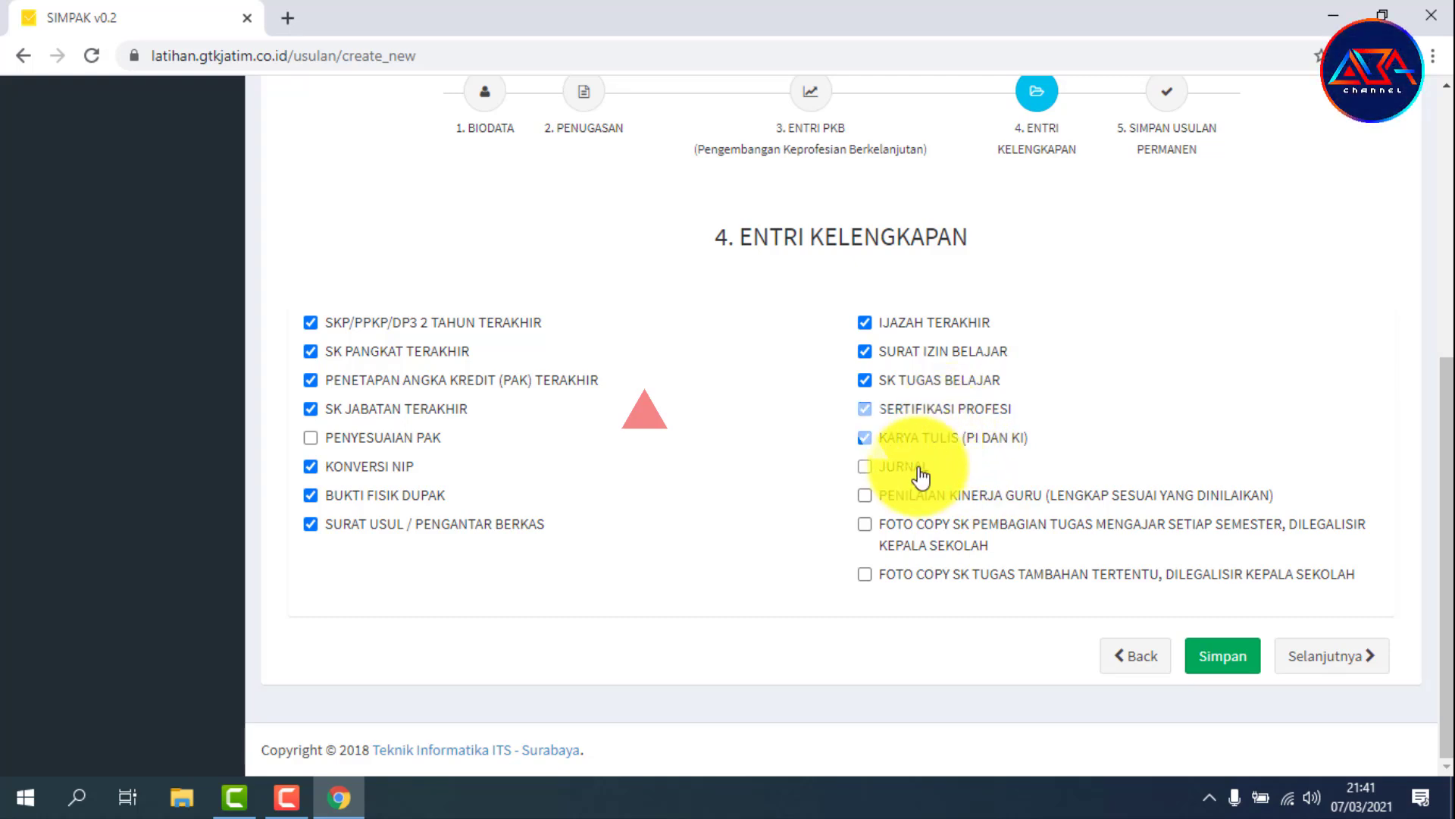
left_click(919, 500)
left_click(921, 525)
left_click(922, 578)
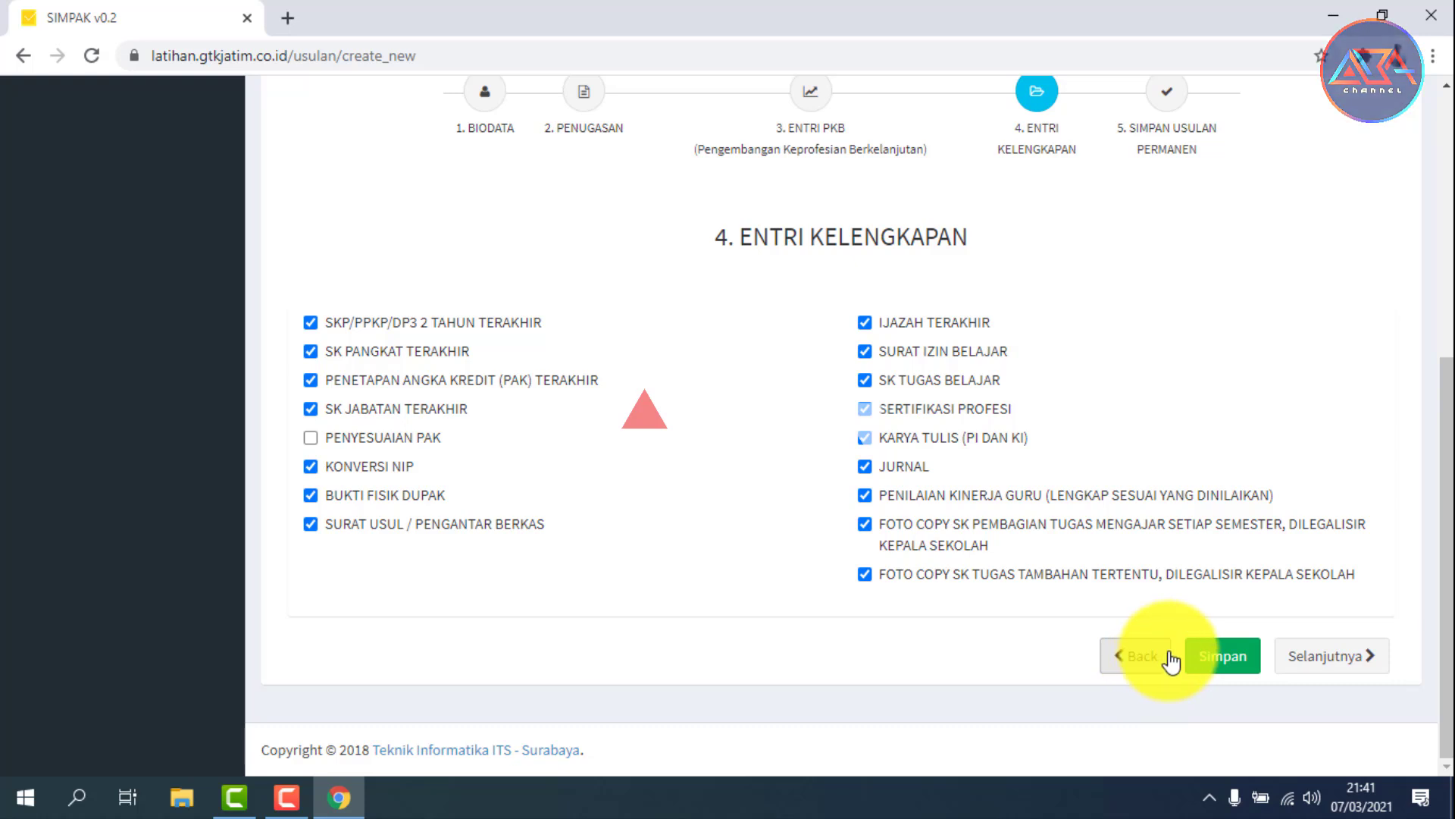
Step: Save the Kelengkapan checklist and proceed to the Simpan Usulan Permanen stage
left_click(1218, 656)
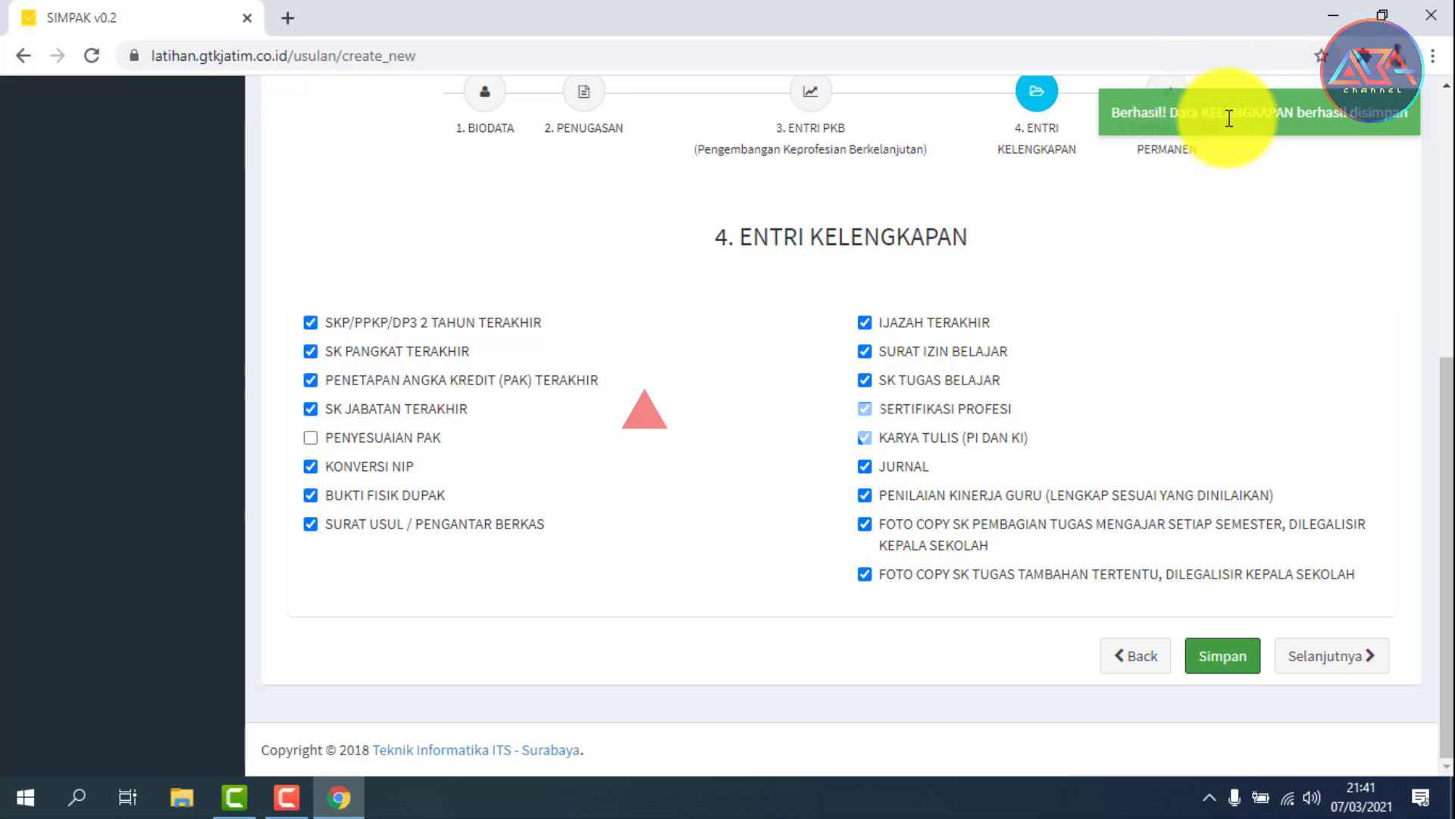
scroll(1197, 281, "up", 3)
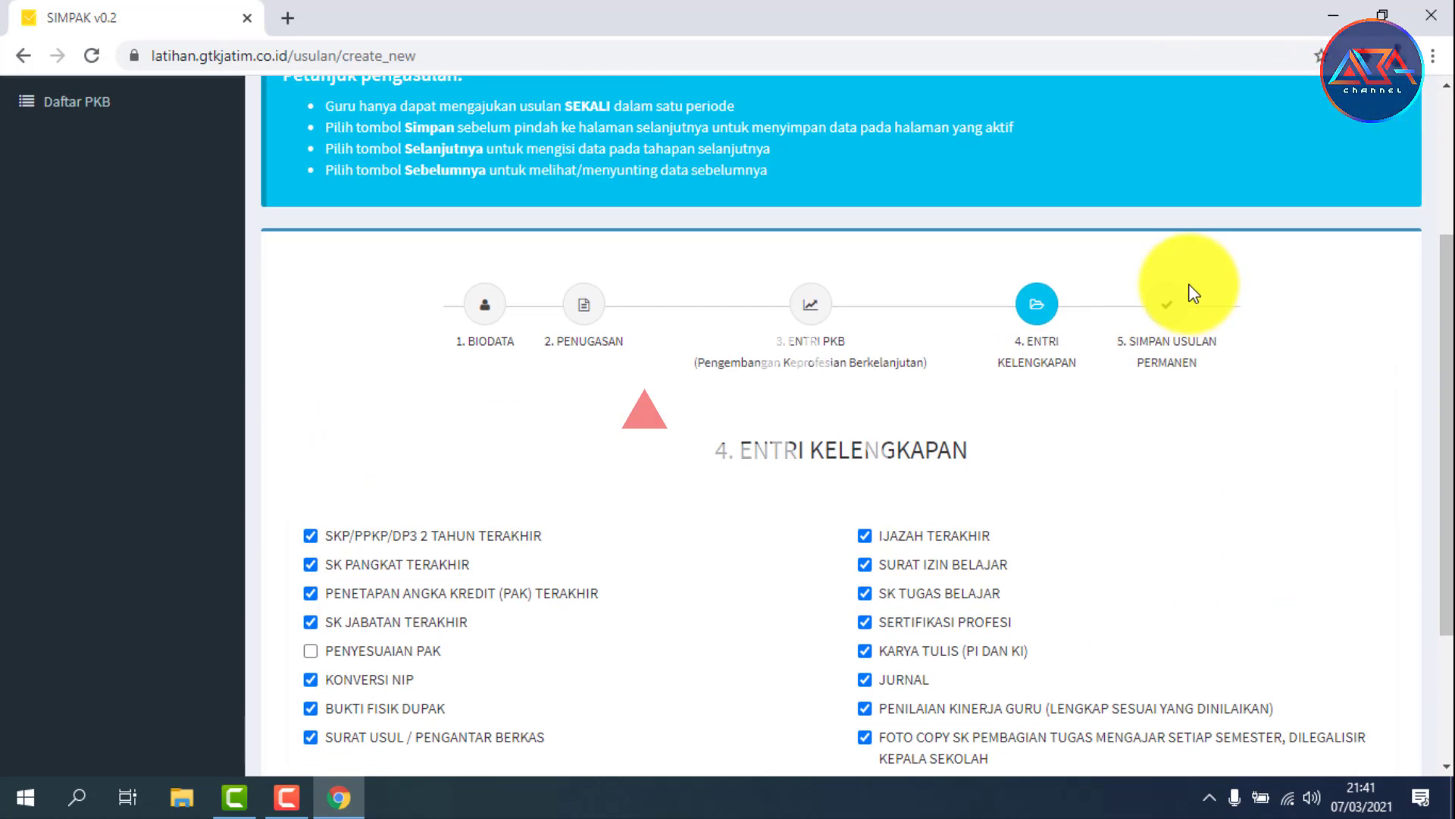
scroll(1188, 284, "down", 3)
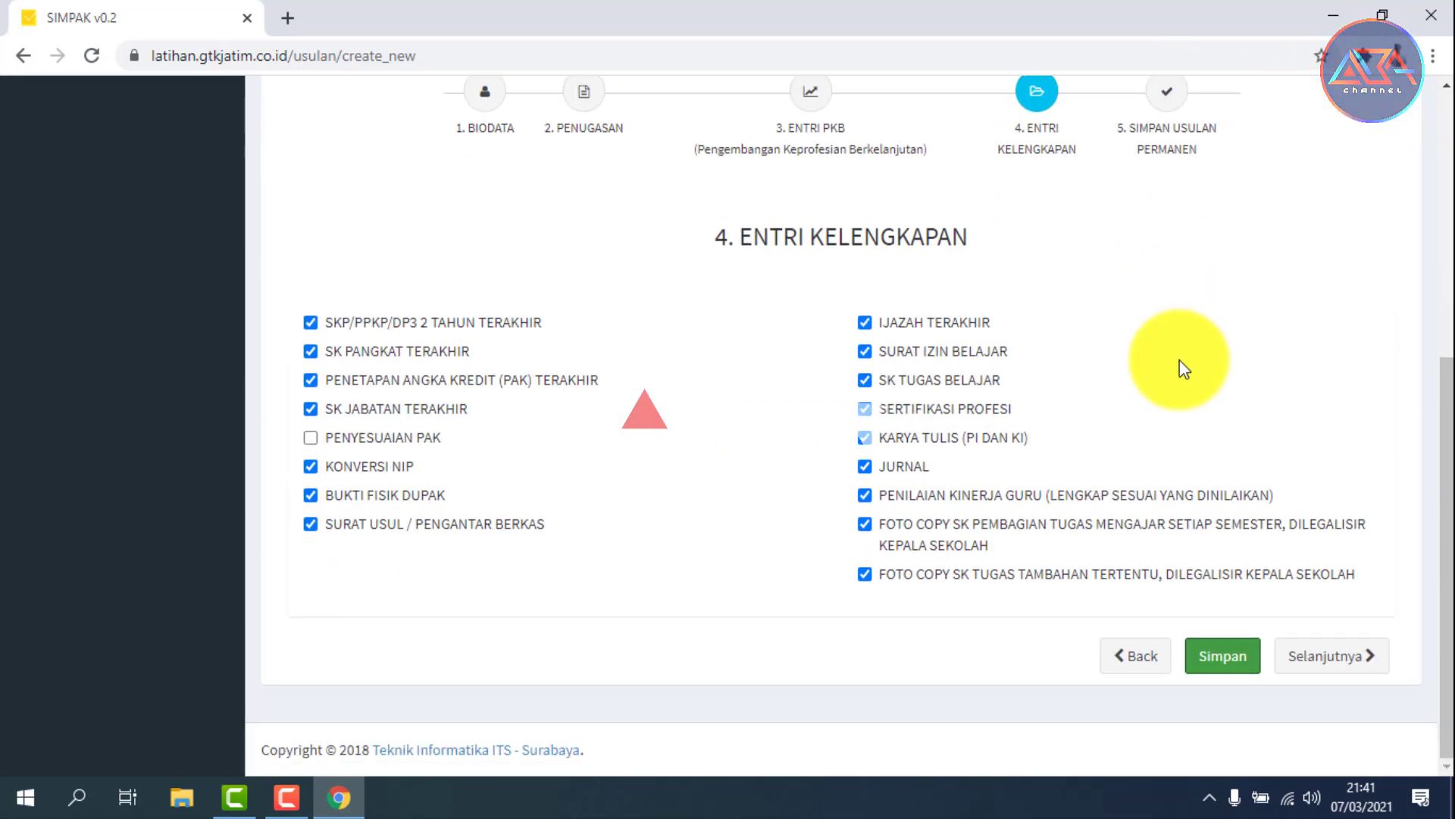
left_click(1319, 667)
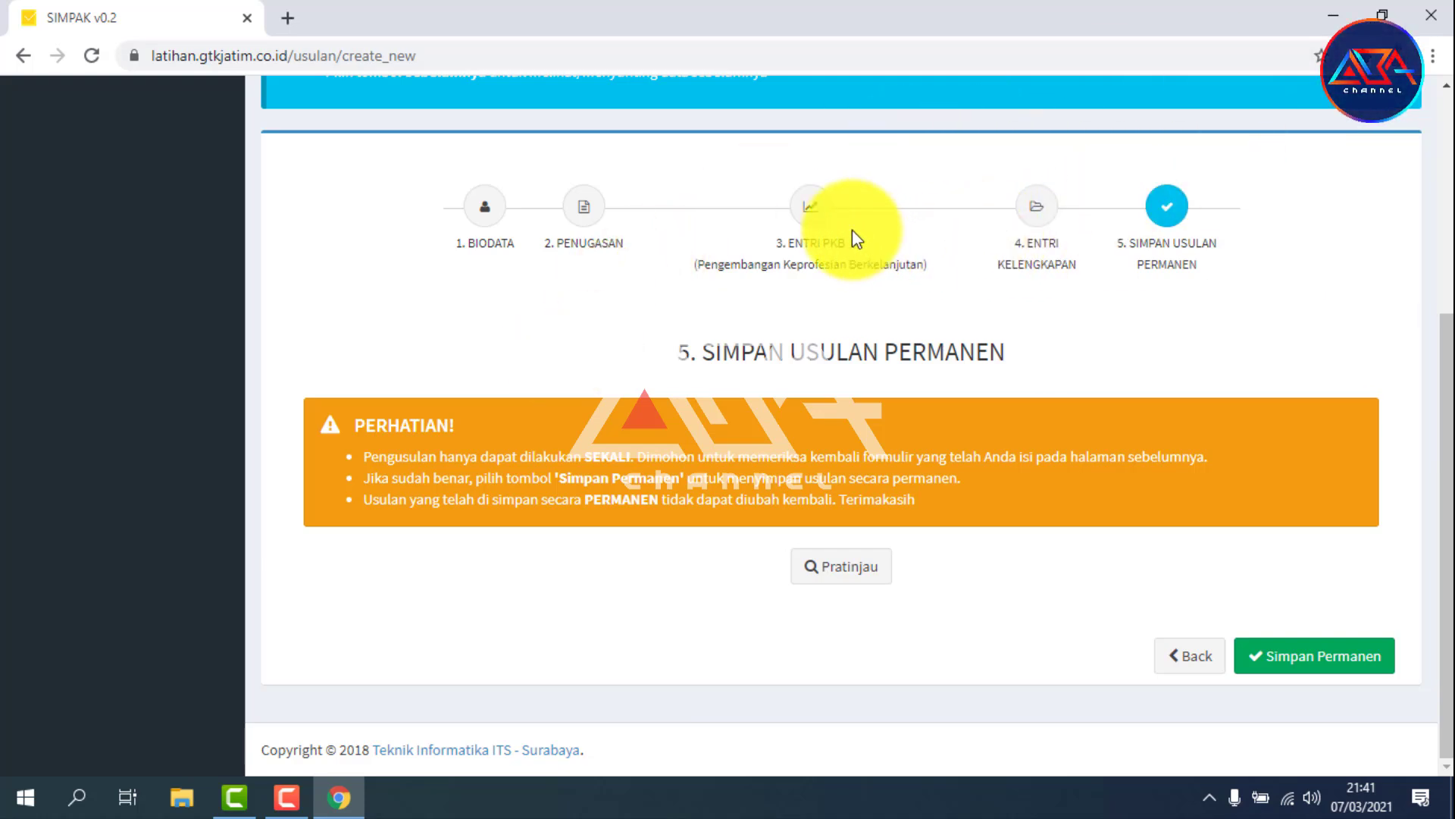
Step: Review the PKB table in the Entri PKB stage and return to the Simpan Usulan Permanen stage
left_click(825, 220)
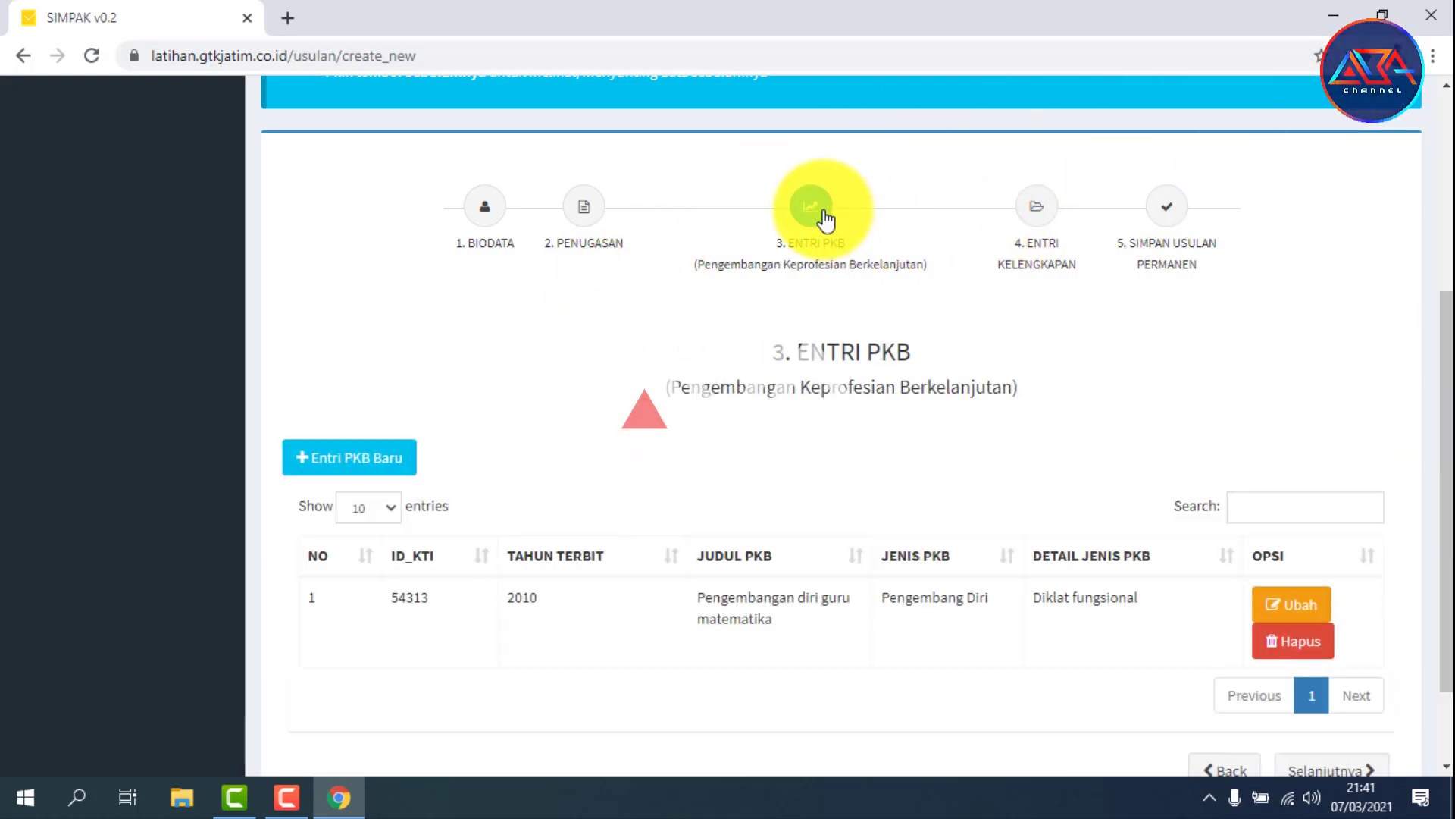
left_click(1177, 207)
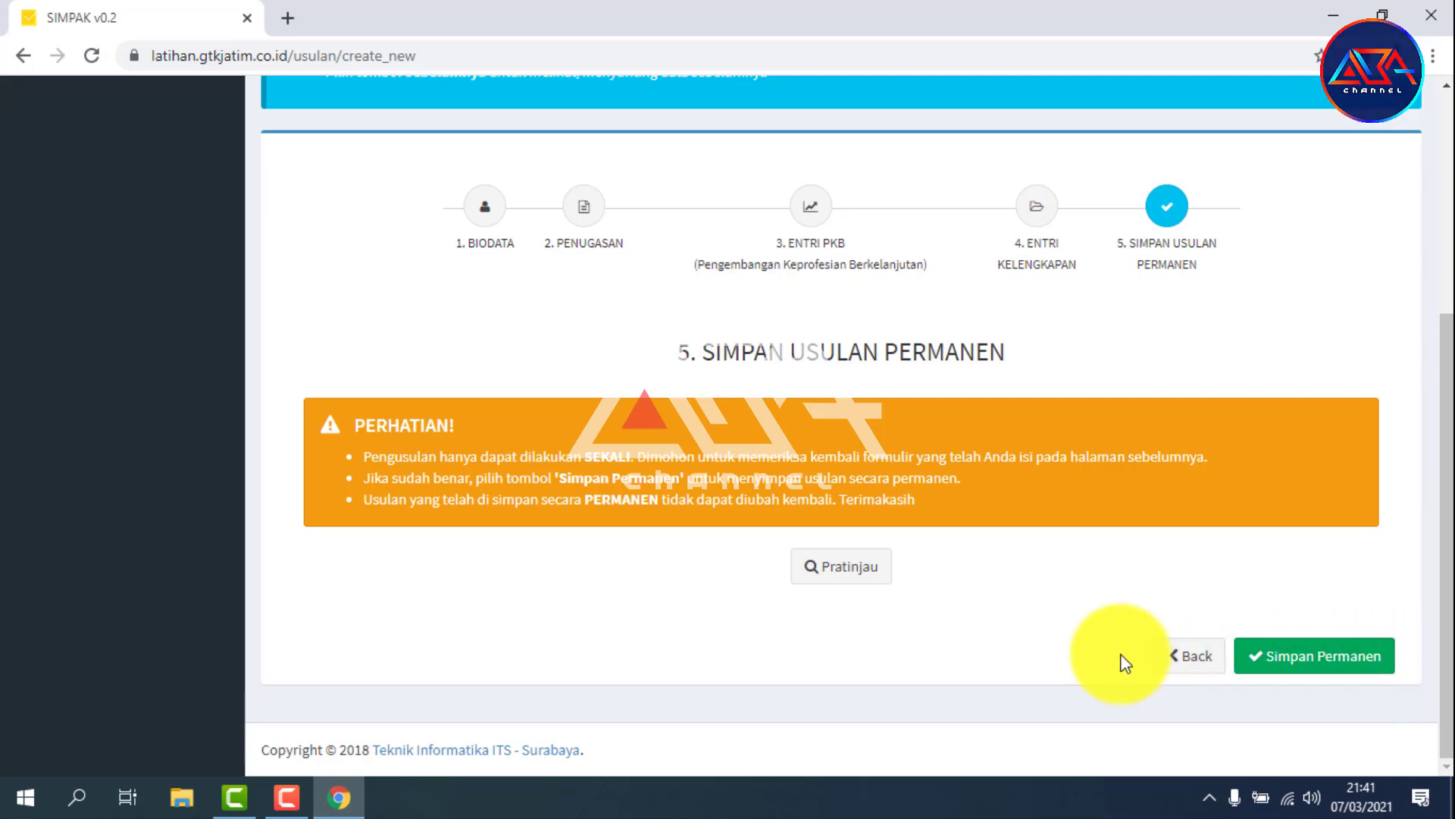
Step: Open the proposal preview and review the profile, the Karya Tulis yang Dikumpulkan table and the Kelengkapan document list
left_click(849, 575)
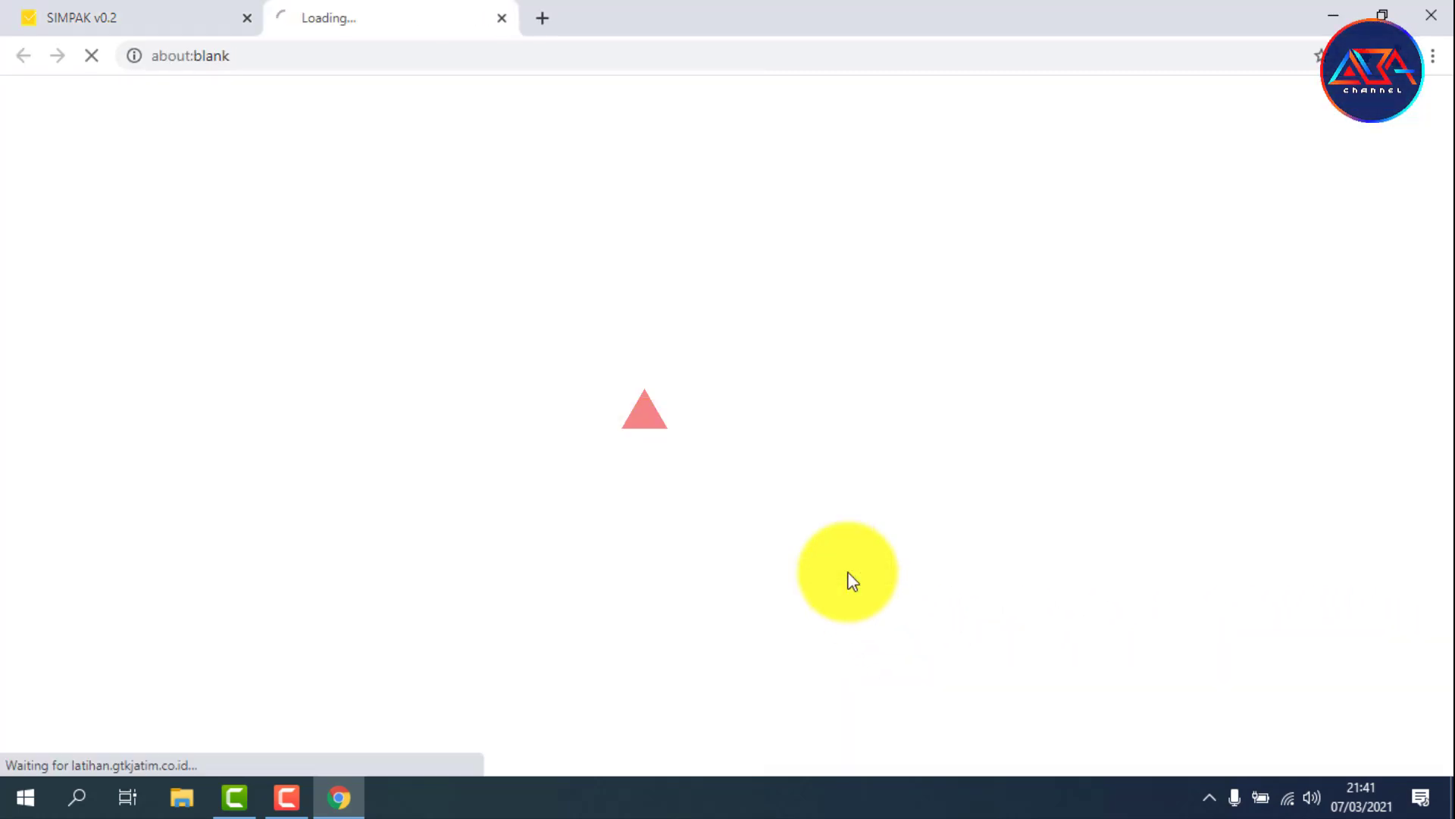
scroll(917, 341, "down", 3)
scroll(915, 331, "down", 4)
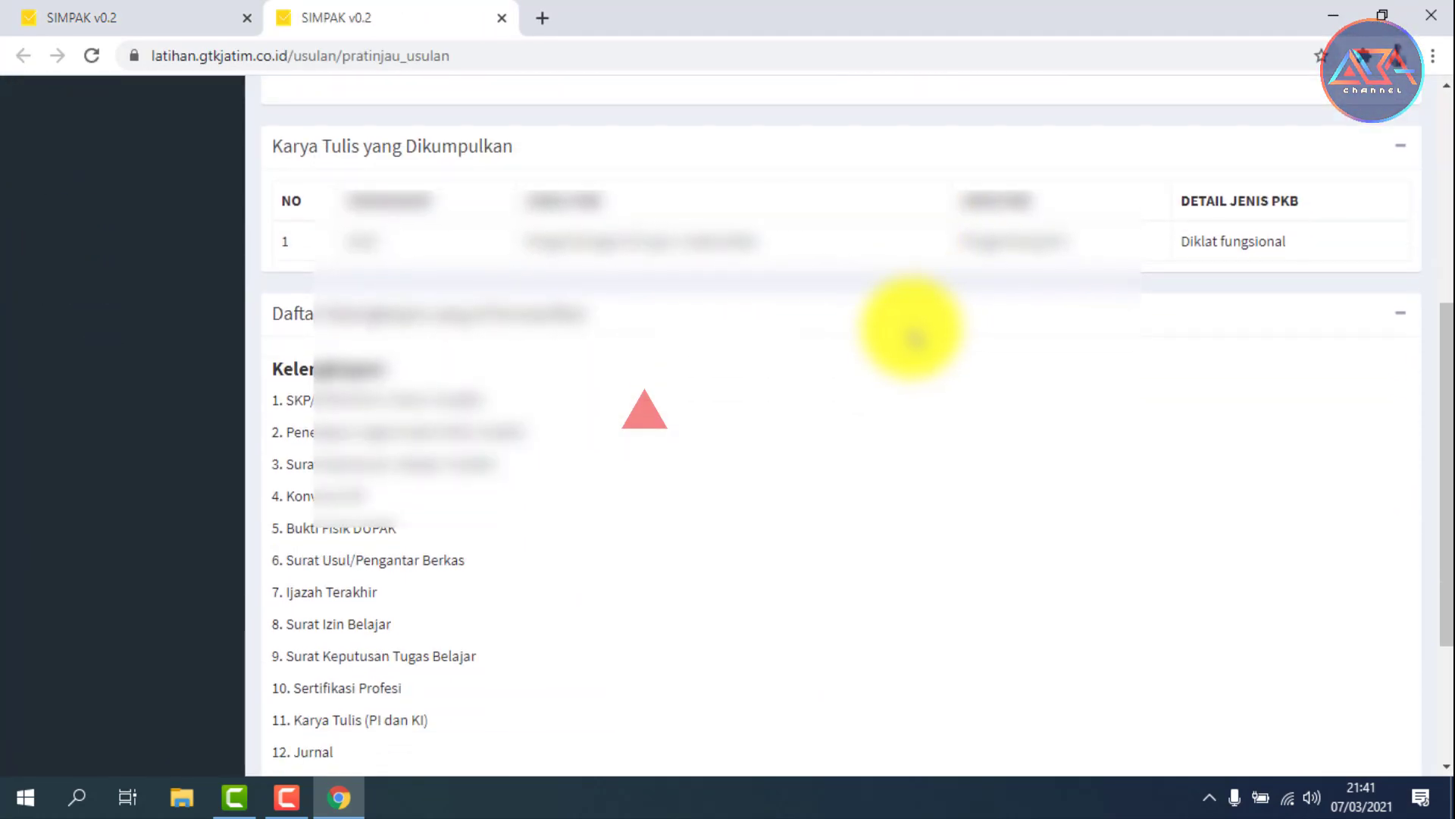
scroll(900, 329, "up", 5)
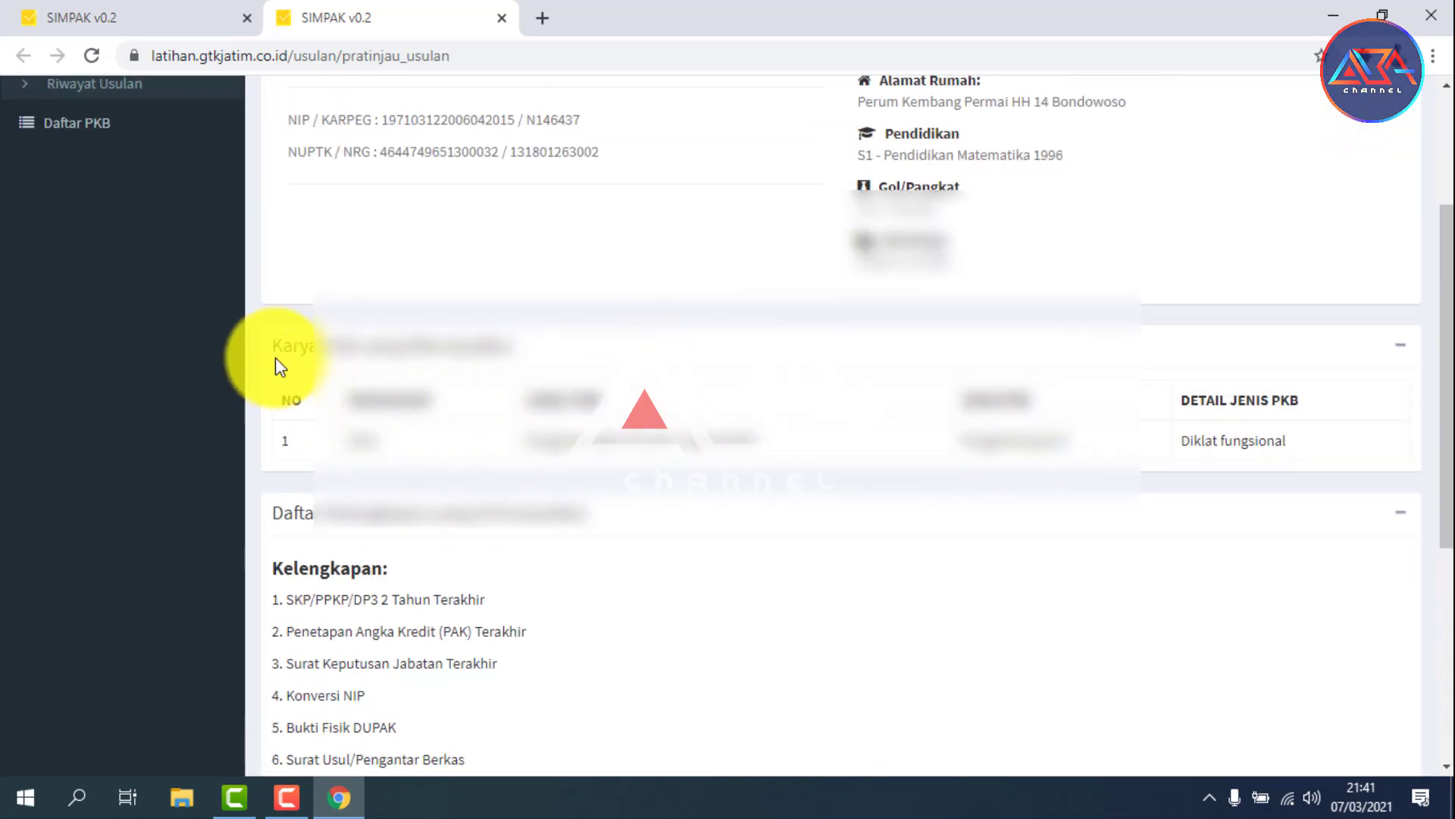
left_click_drag(267, 345, 638, 329)
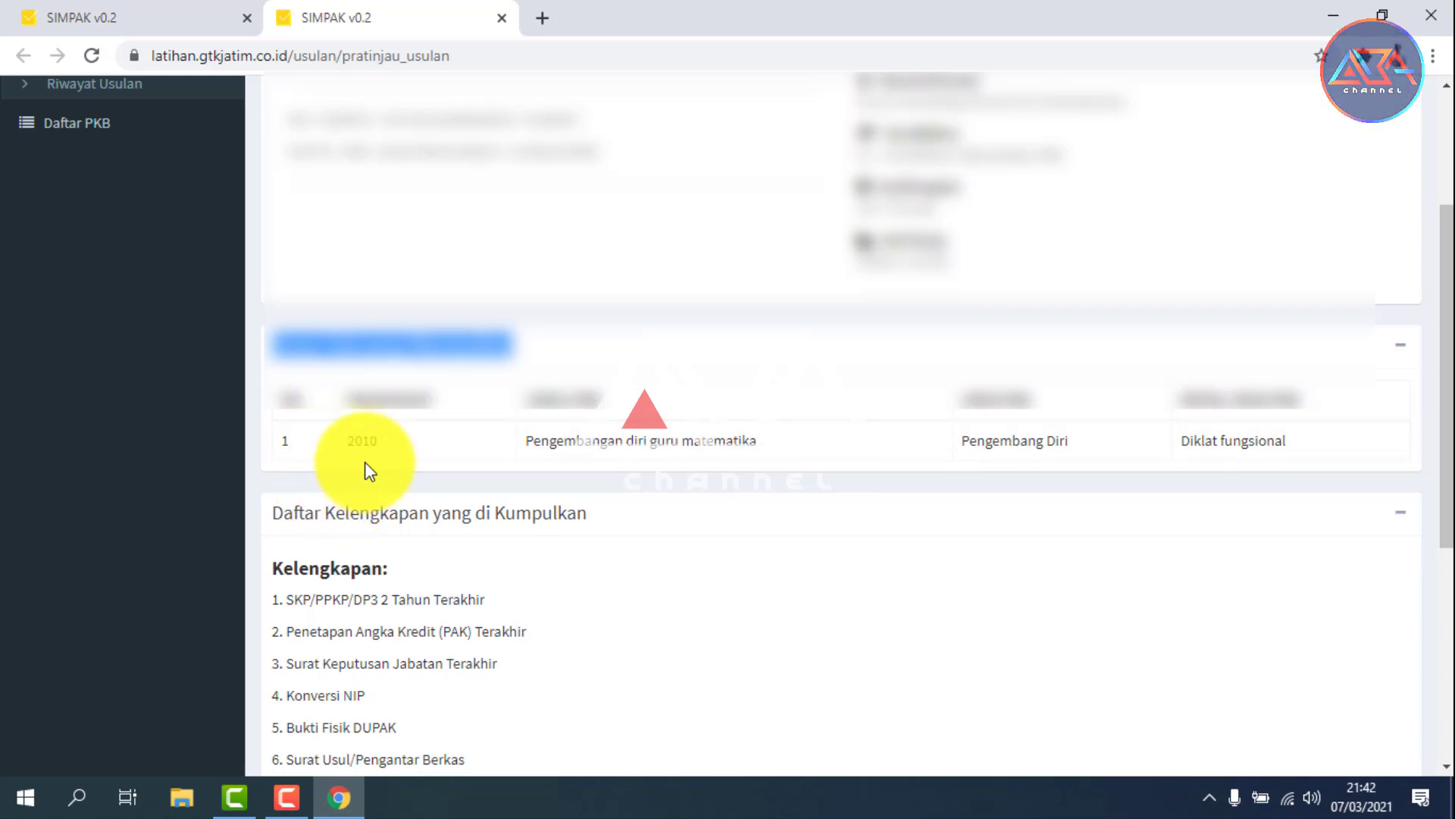
scroll(520, 308, "down", 5)
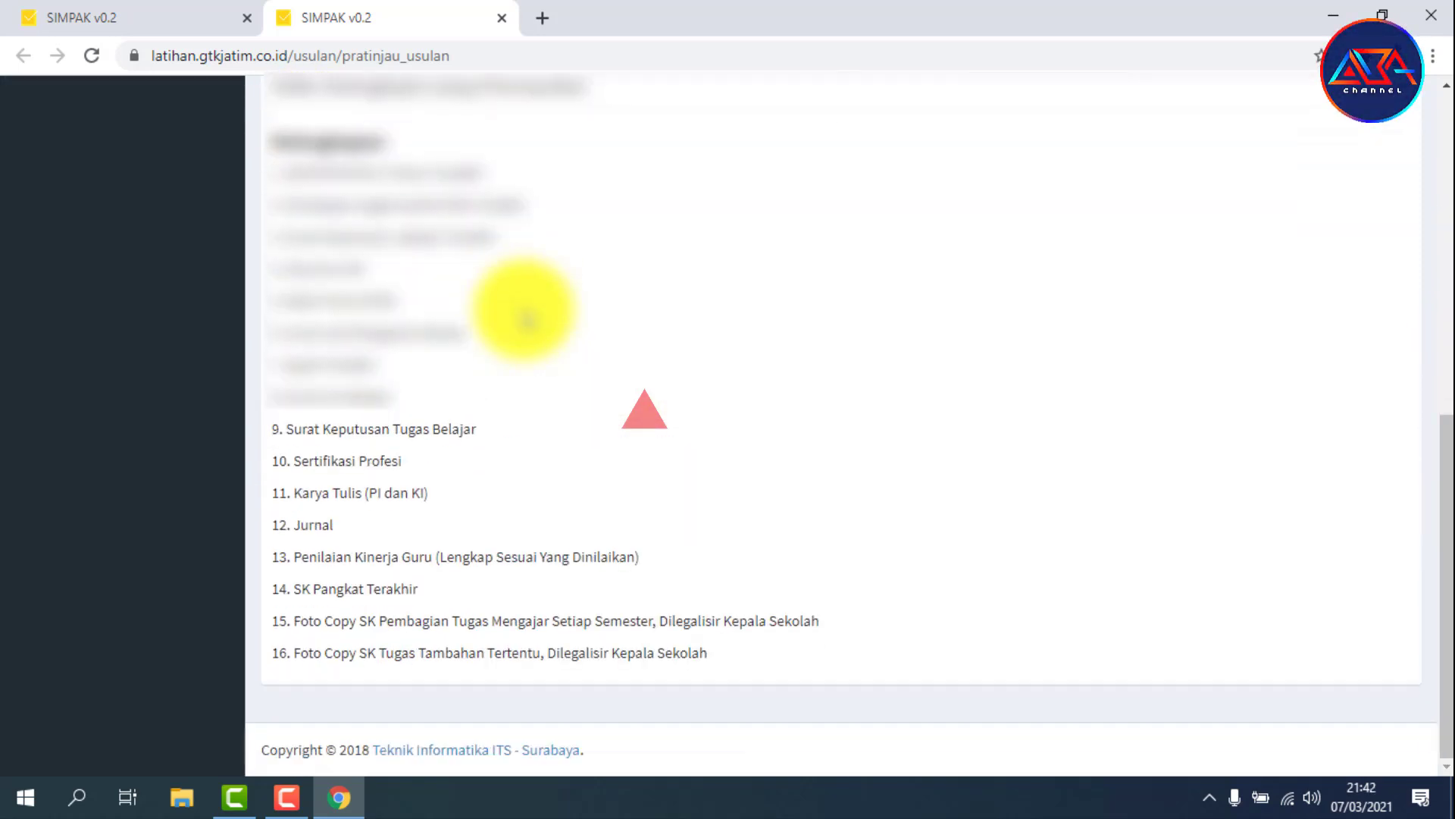
scroll(578, 367, "up", 5)
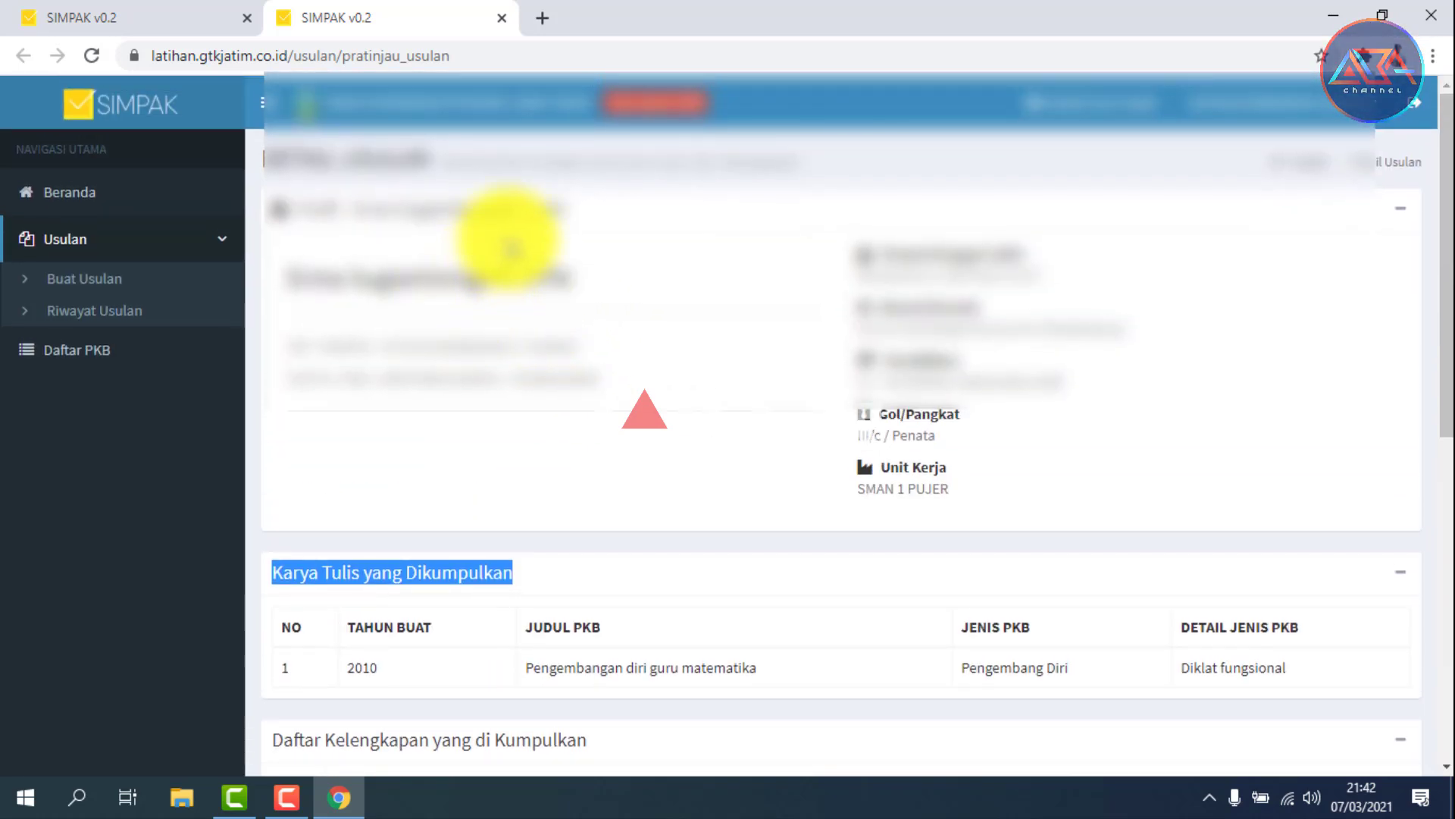
scroll(516, 303, "down", 5)
scroll(507, 408, "down", 3)
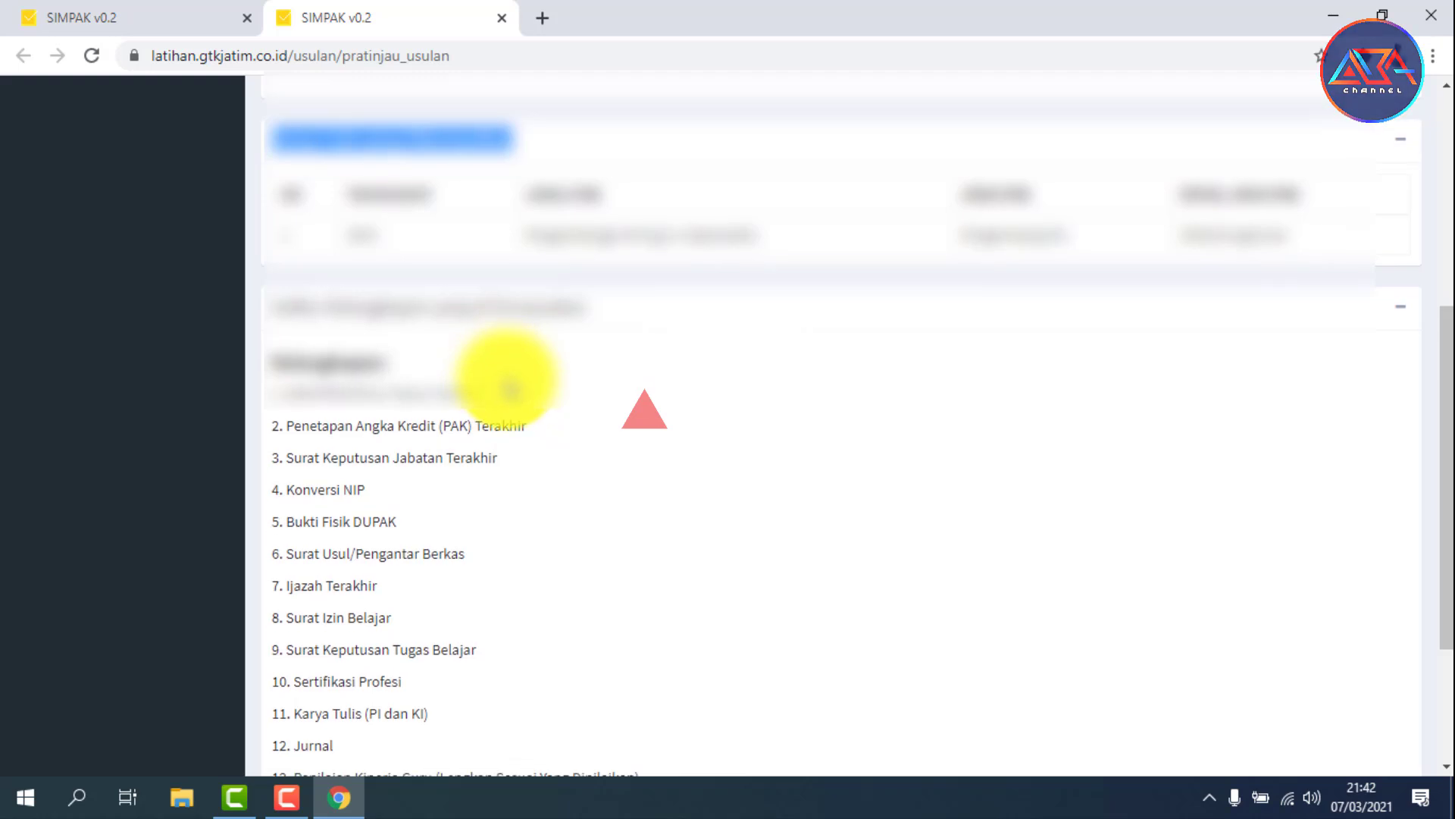
scroll(504, 364, "up", 10)
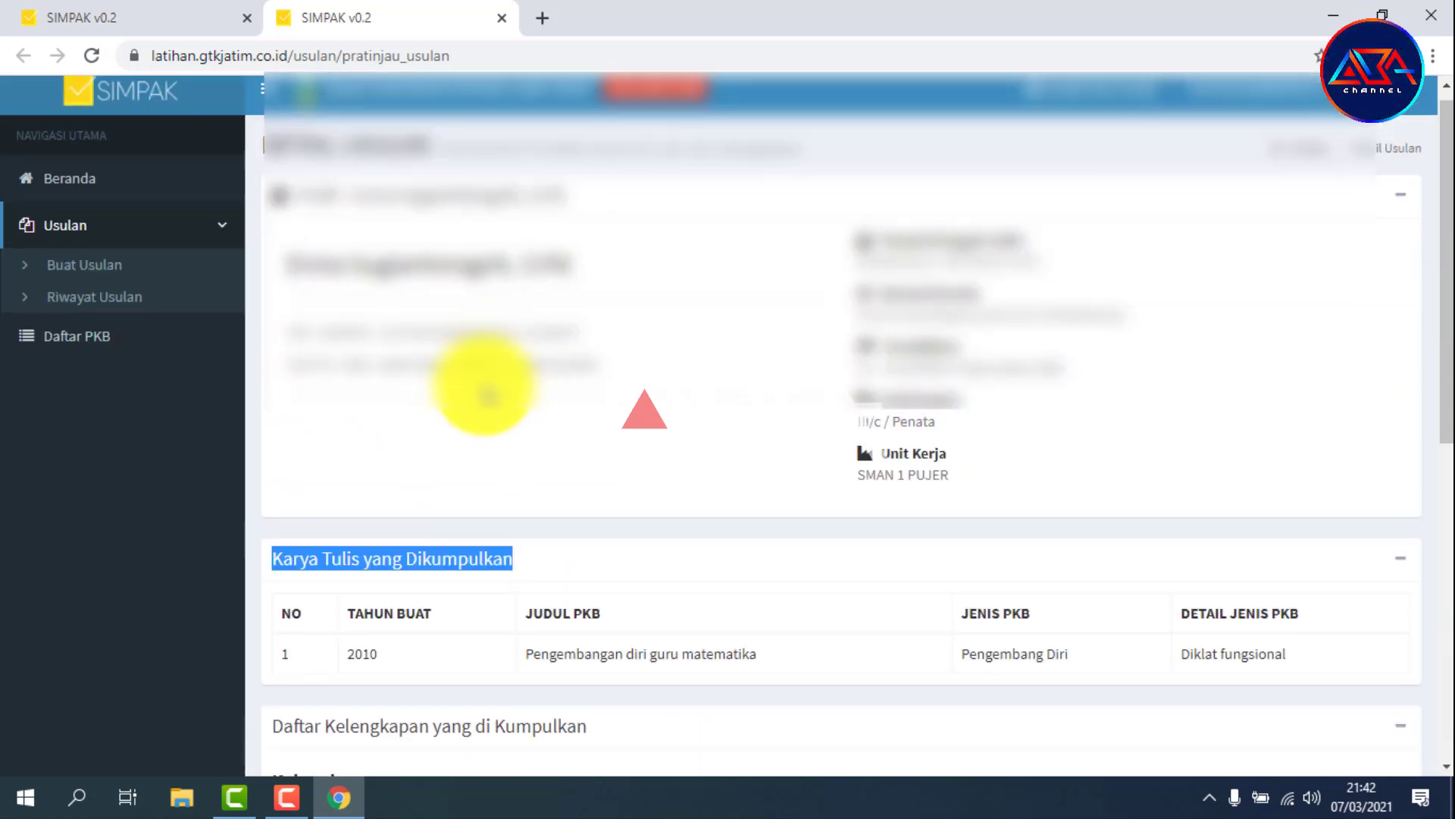
Step: Return from the preview to the Buat Usulan form and go to its Simpan Usulan Permanen stage
left_click(151, 281)
scroll(1003, 323, "down", 4)
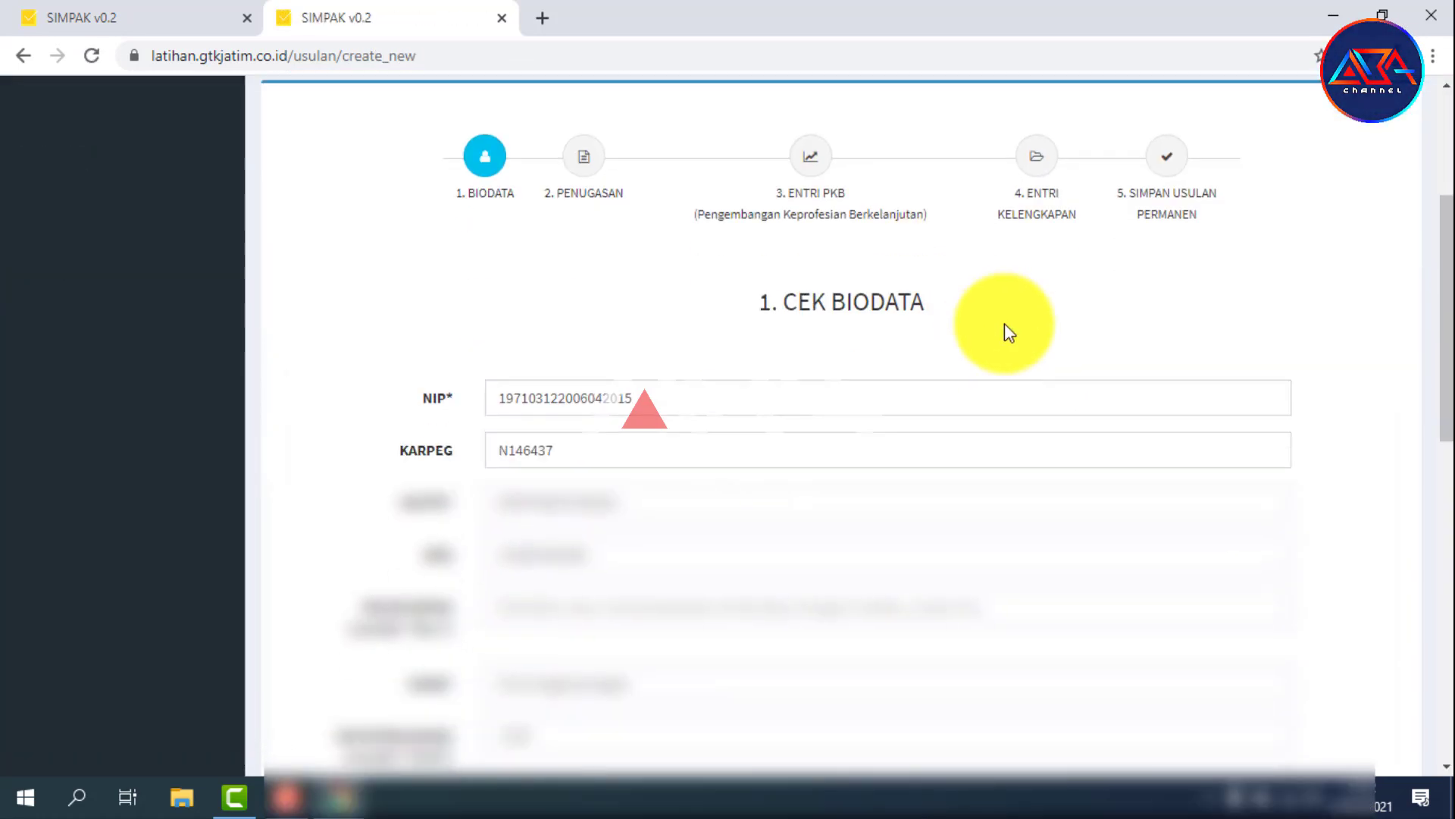
left_click(1168, 152)
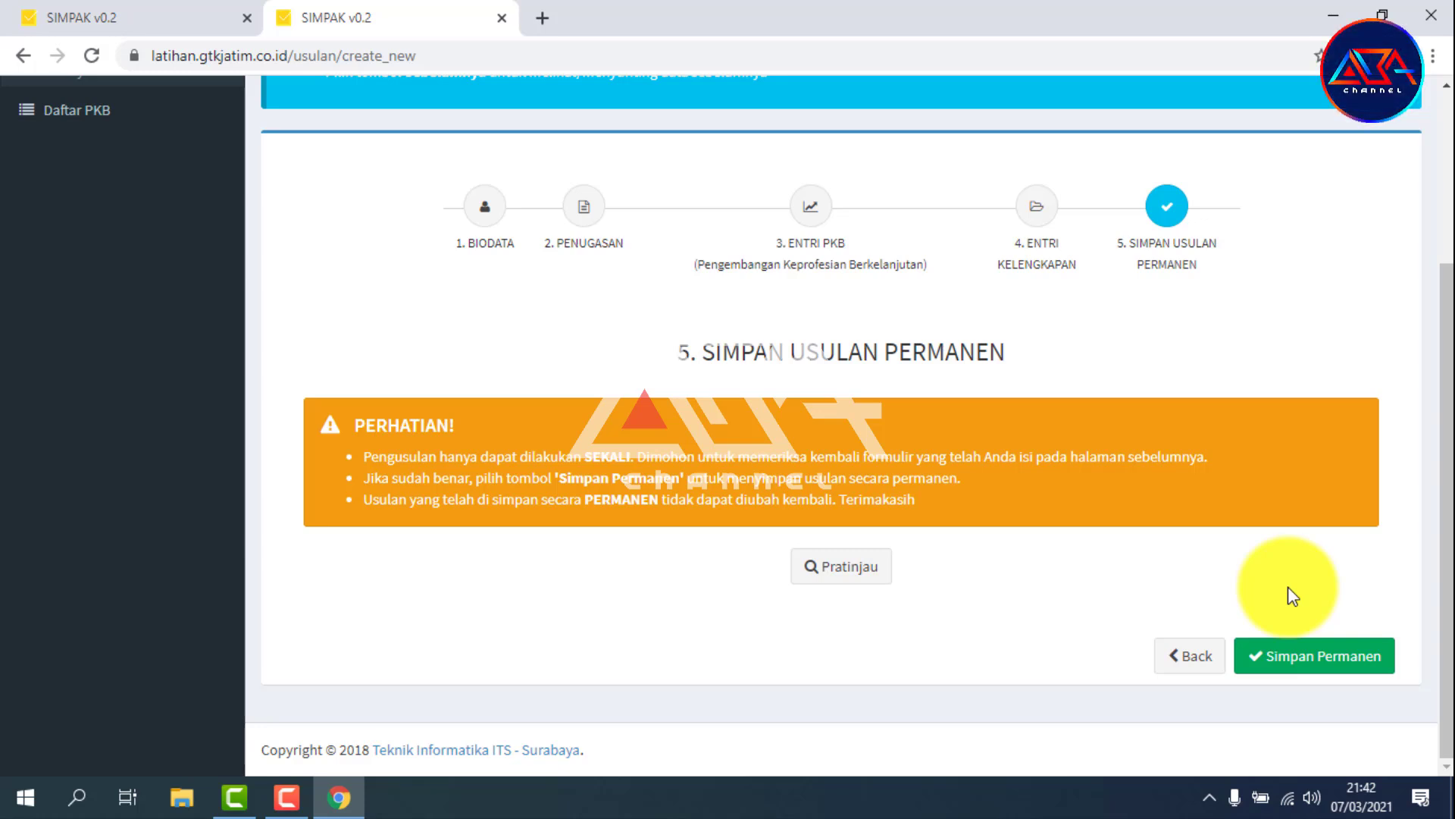
Step: Examine the Sisa usulan quota, the Petunjuk pengusulan and the permanent-save warning on the Buat Usulan Baru page
scroll(757, 594, "up", 4)
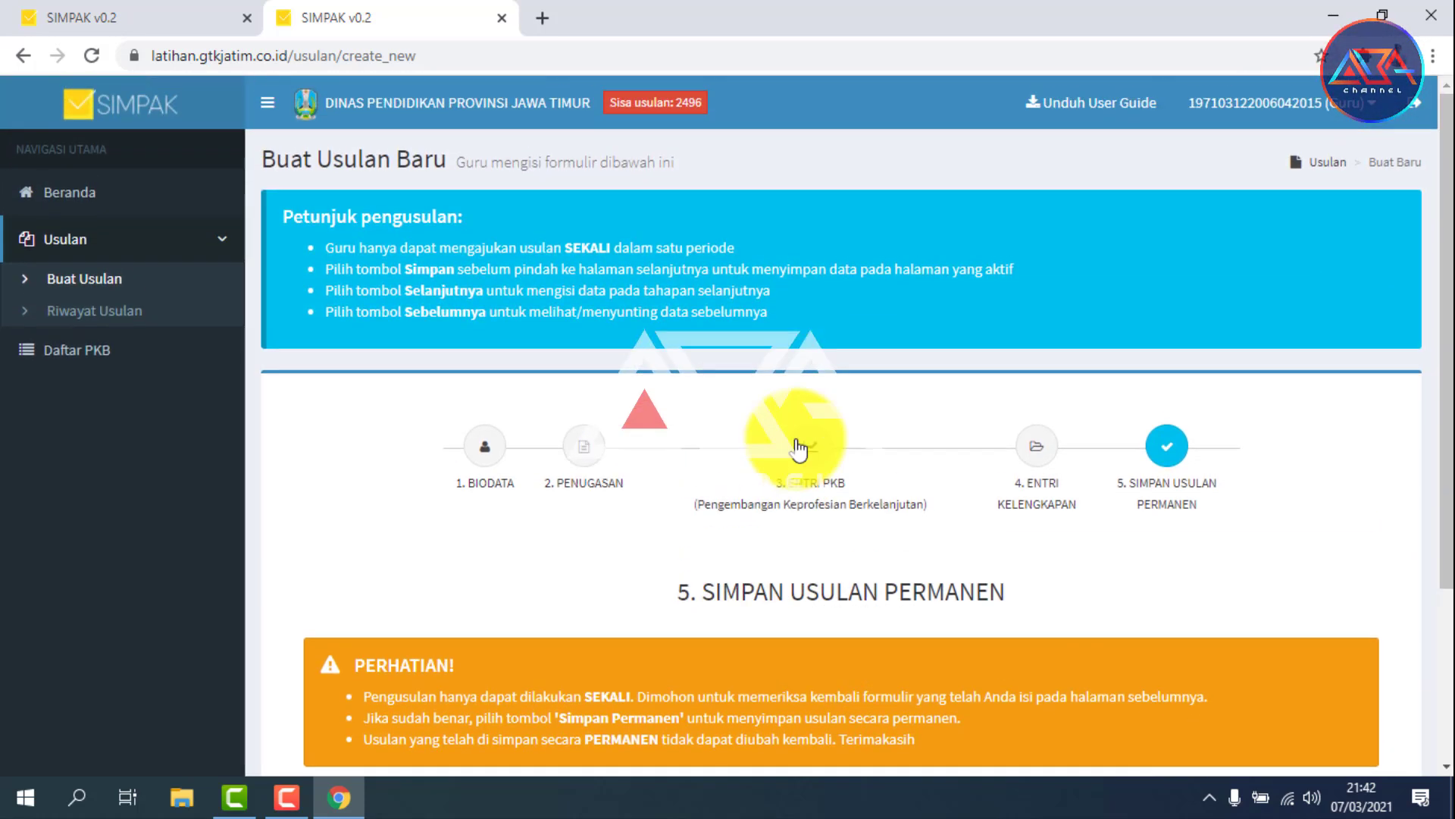
left_click_drag(762, 116, 658, 148)
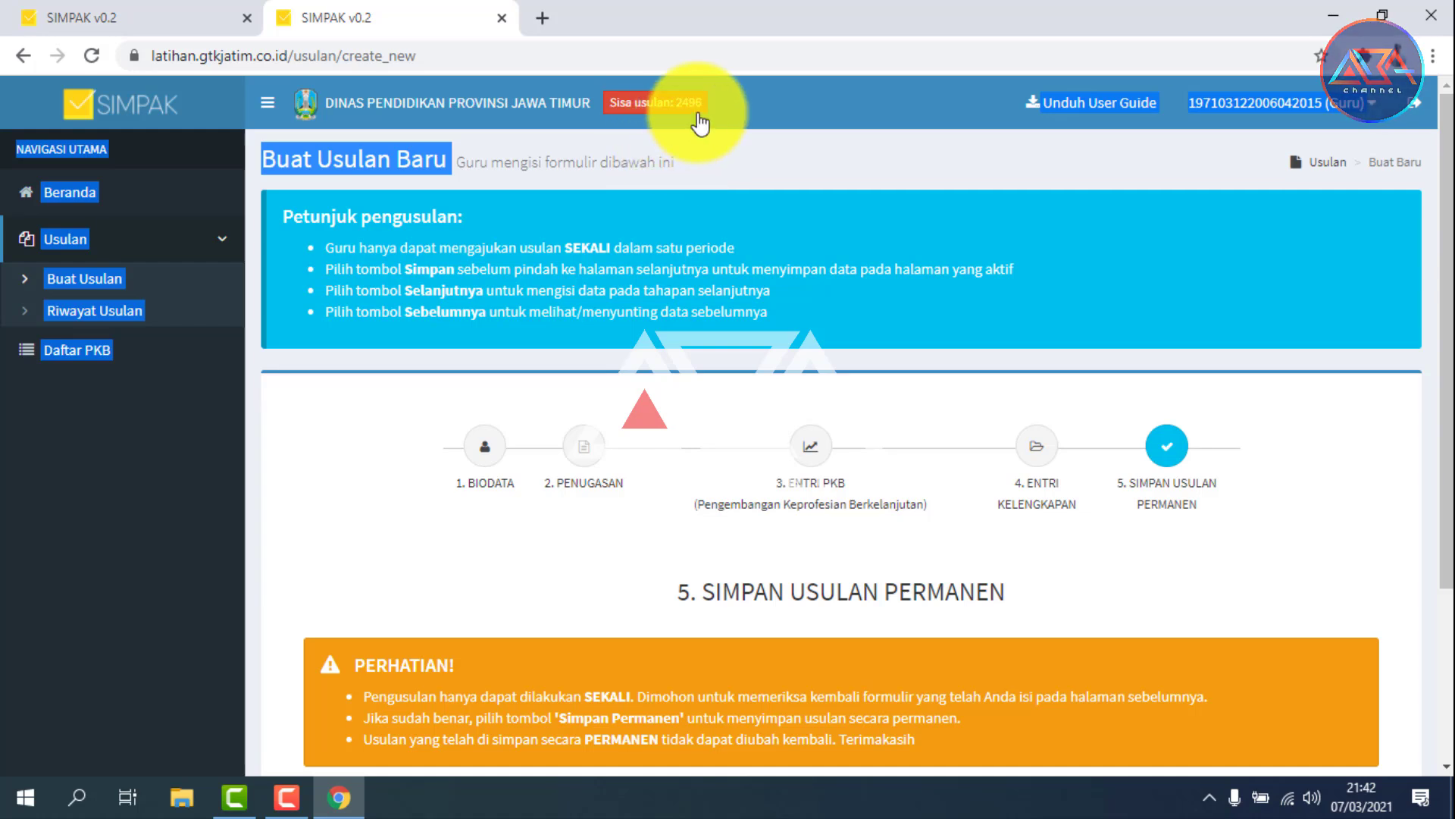
left_click(739, 97)
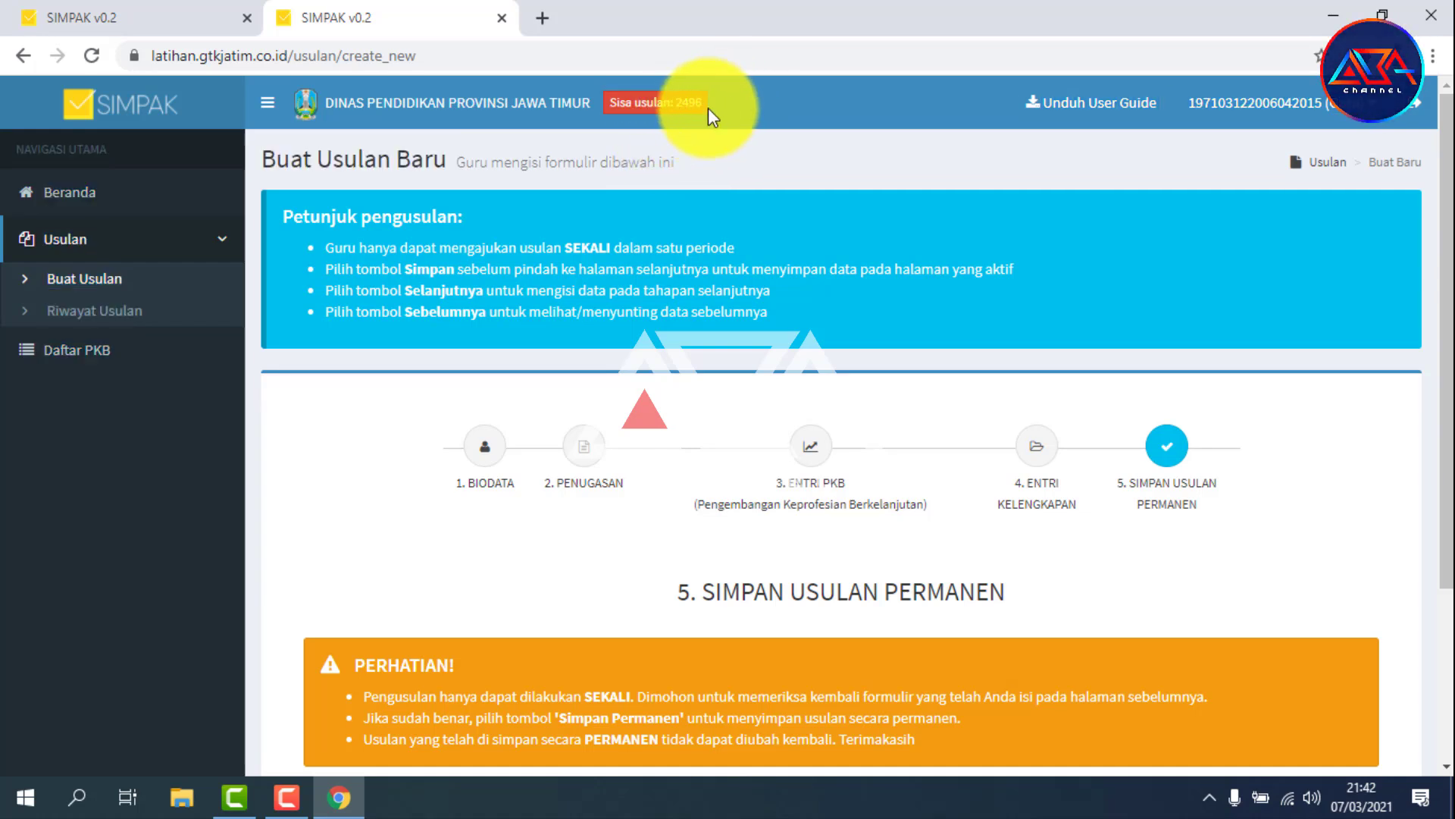
left_click_drag(557, 121, 690, 116)
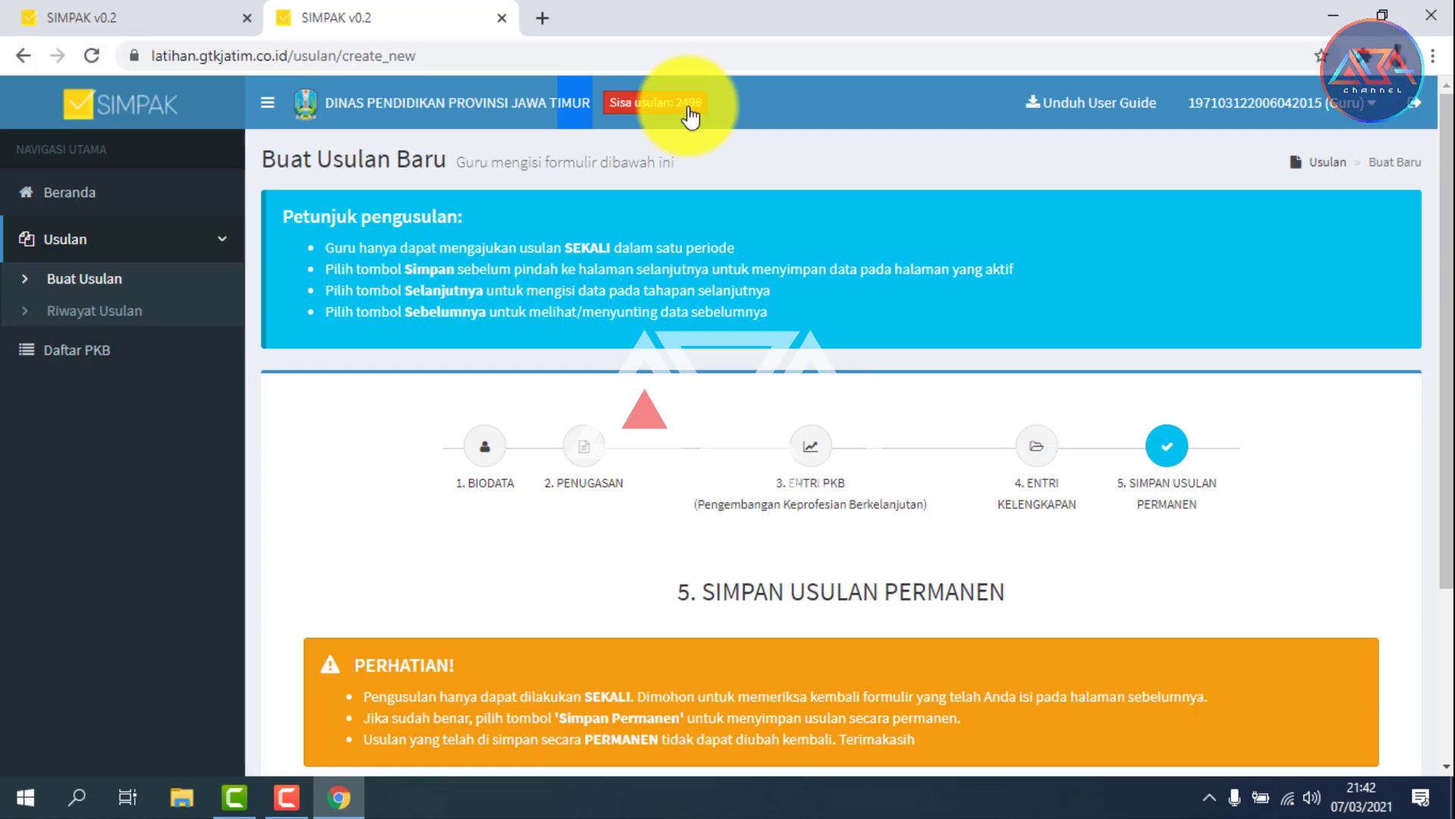
scroll(870, 253, "down", 3)
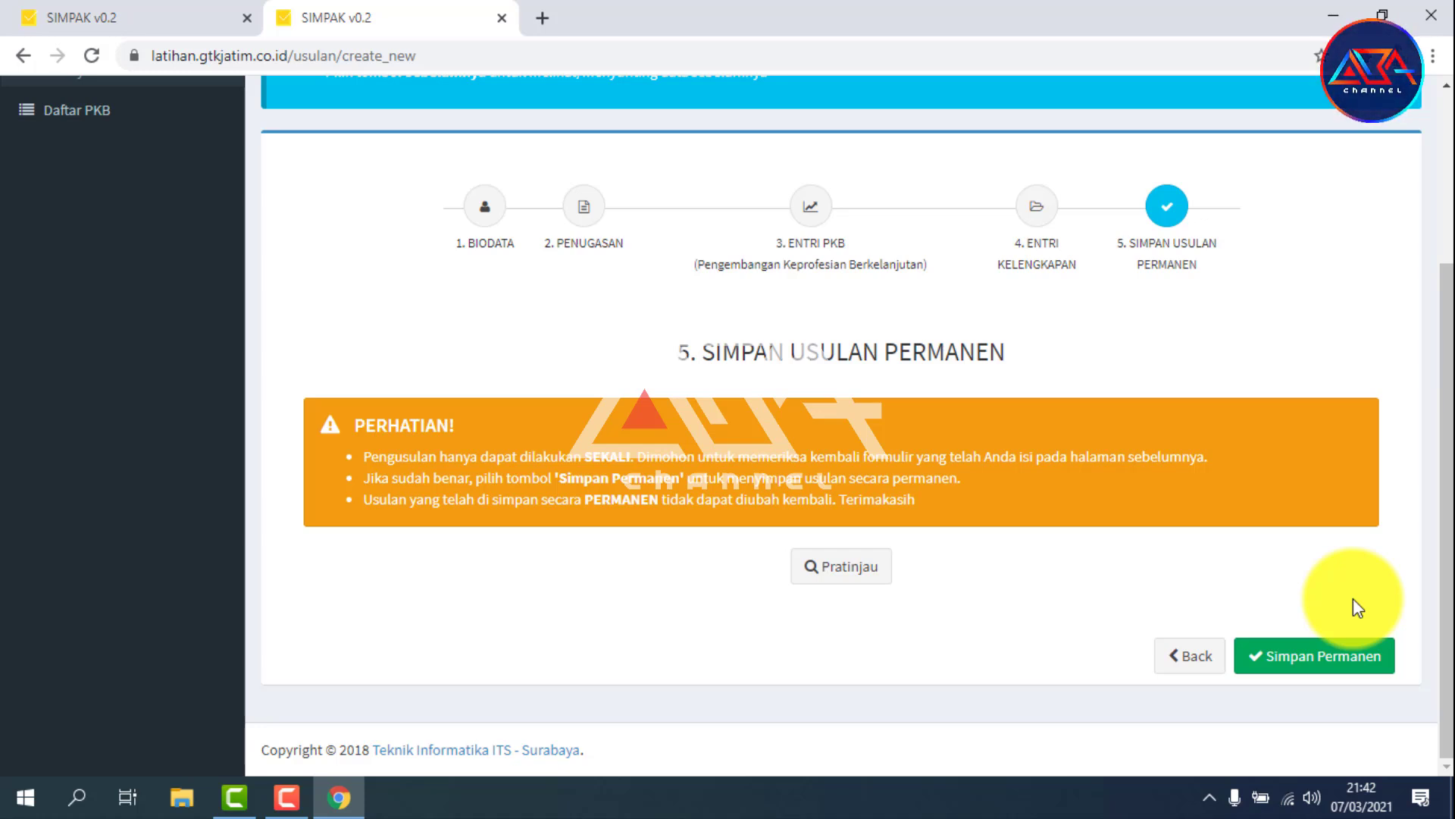
scroll(1352, 598, "up", 3)
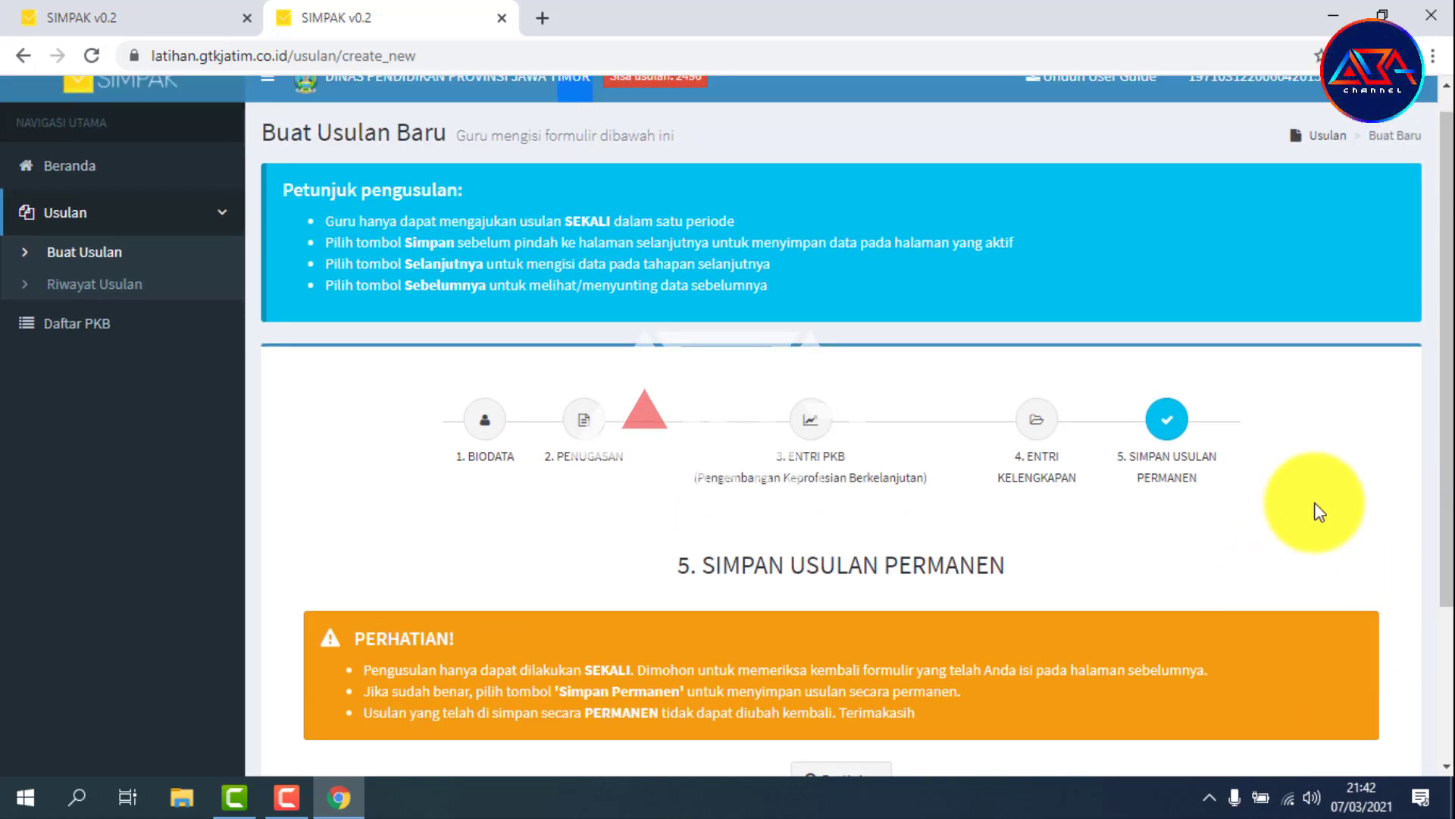
scroll(1311, 500, "up", 1)
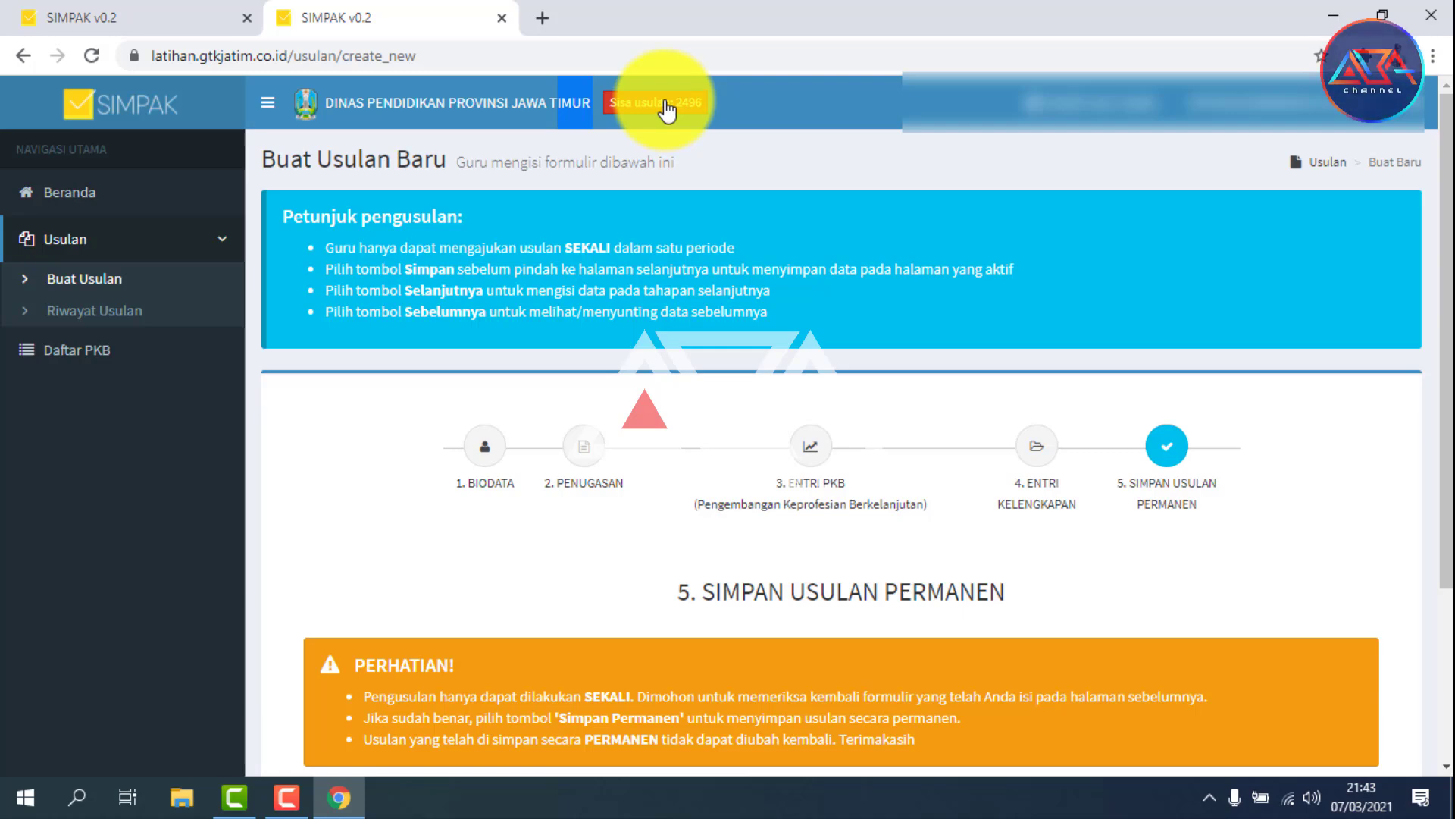
scroll(1273, 739, "down", 4)
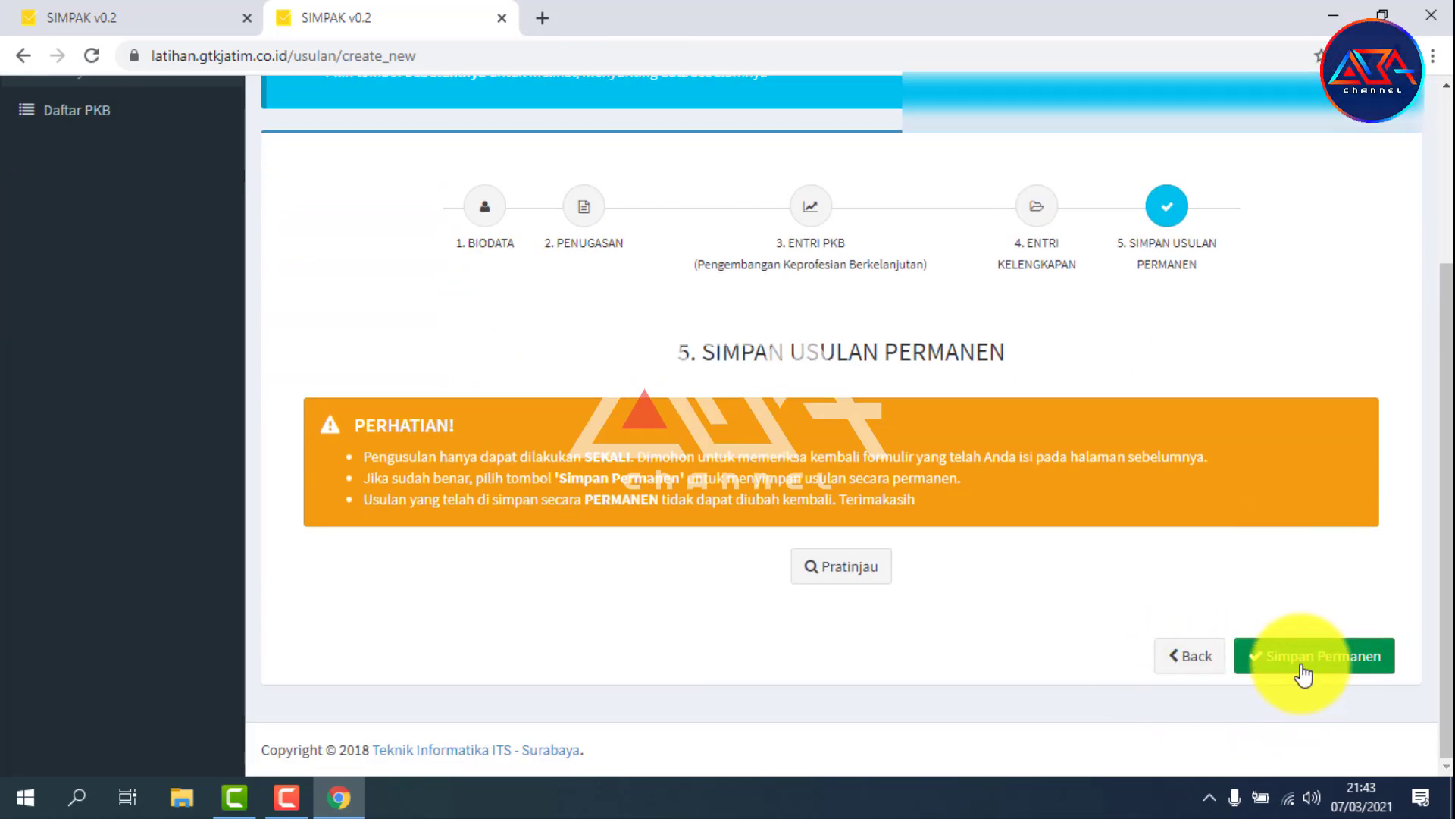
scroll(1298, 617, "up", 4)
scroll(1295, 616, "down", 4)
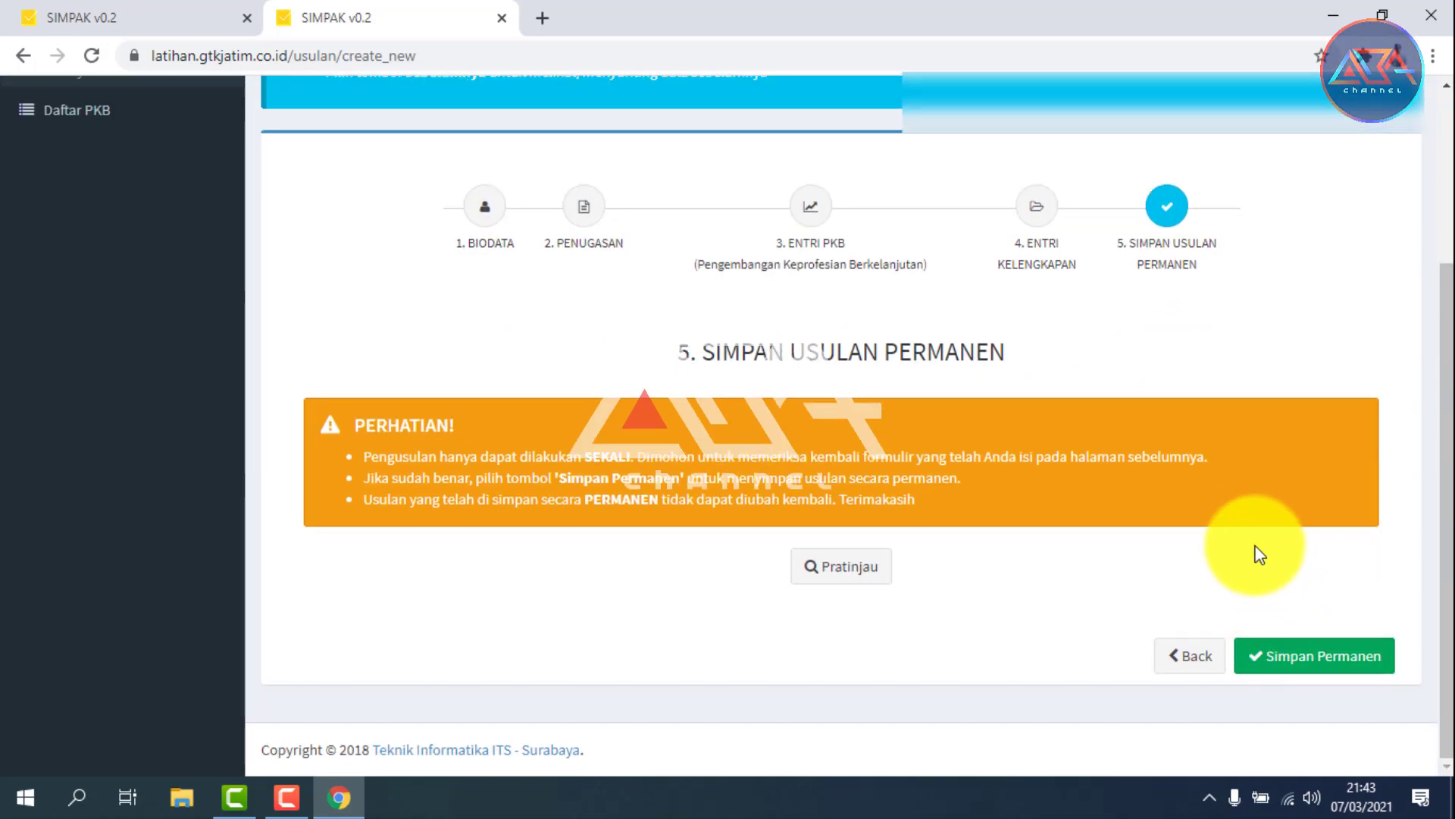
scroll(1258, 552, "up", 3)
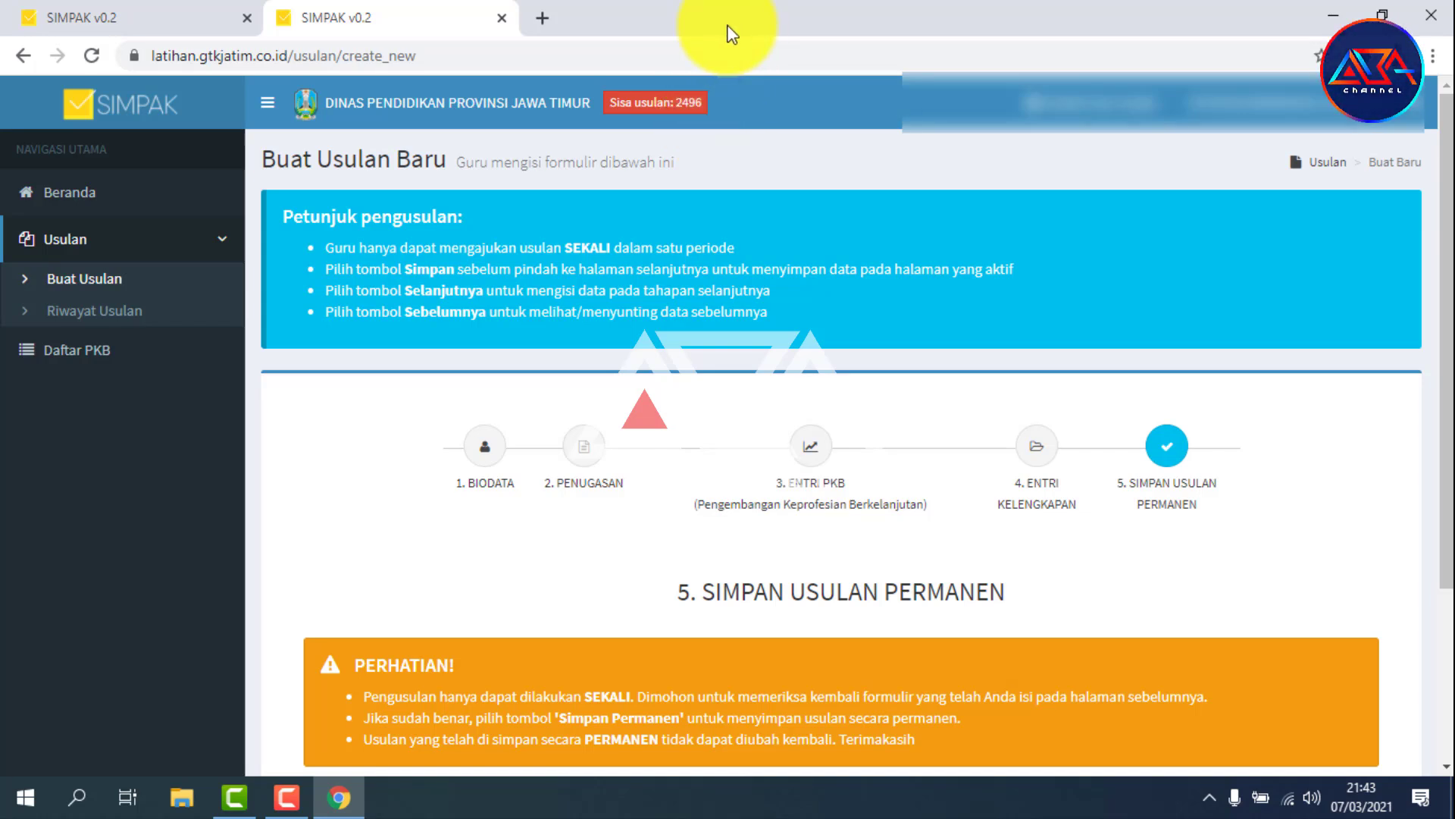
Step: Check the Riwayat Usulan proposal list and its status explanations, revisiting the Buat Usulan form in between
left_click(152, 322)
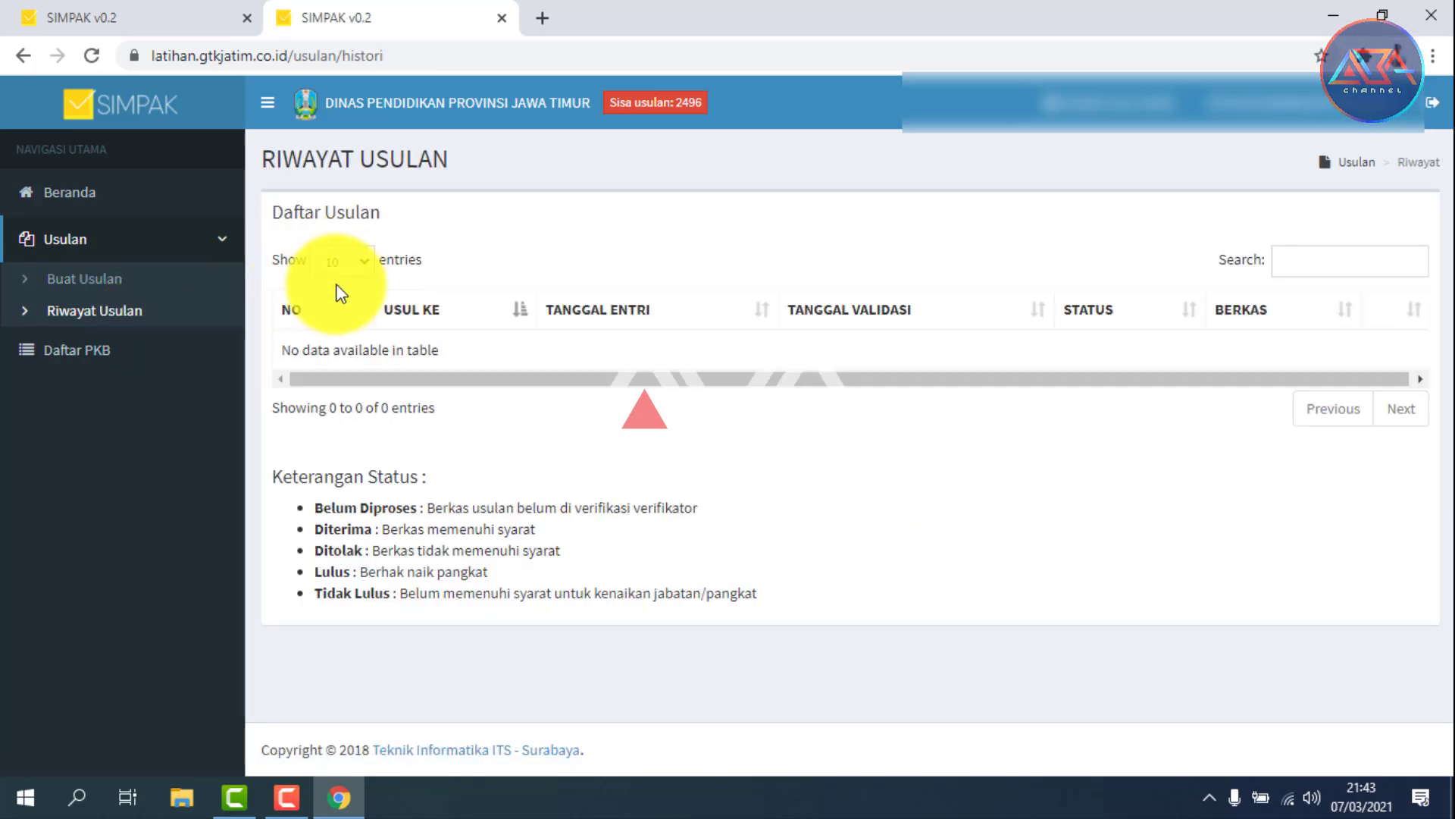
left_click(121, 277)
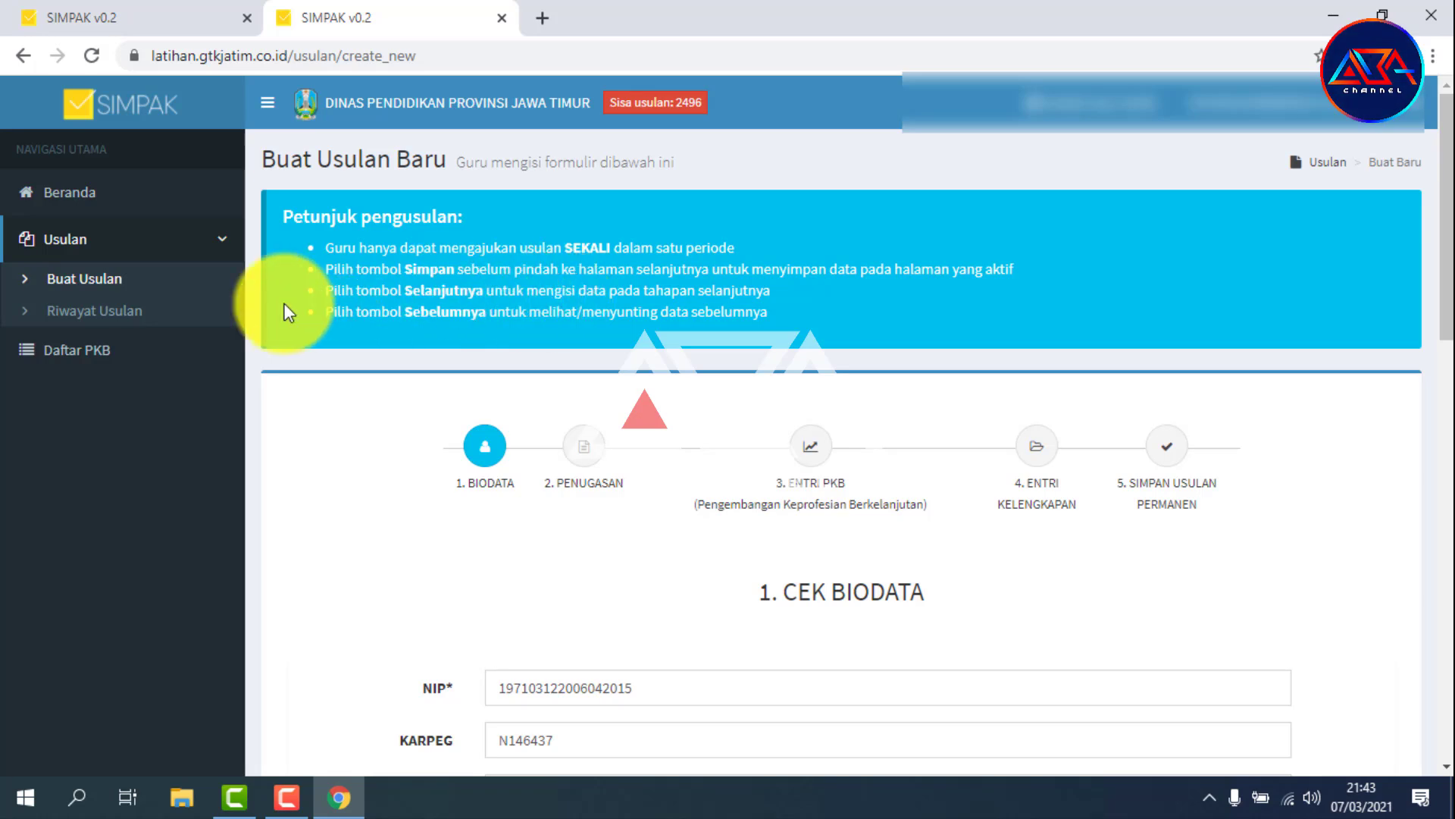
left_click(132, 317)
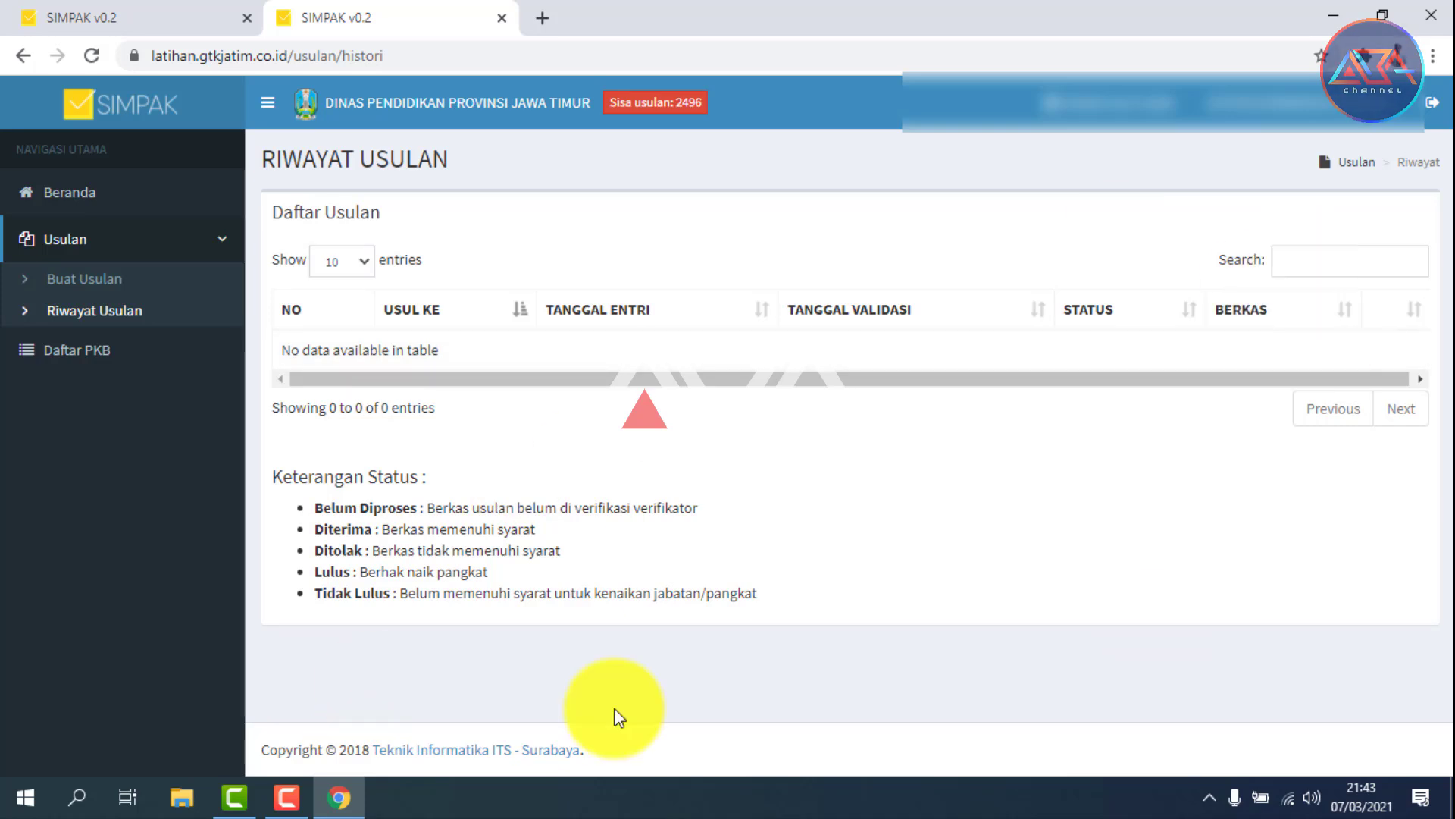
Step: View the Beranda page, review the PKB status in the Daftar PKB table, and return to Beranda
left_click(148, 195)
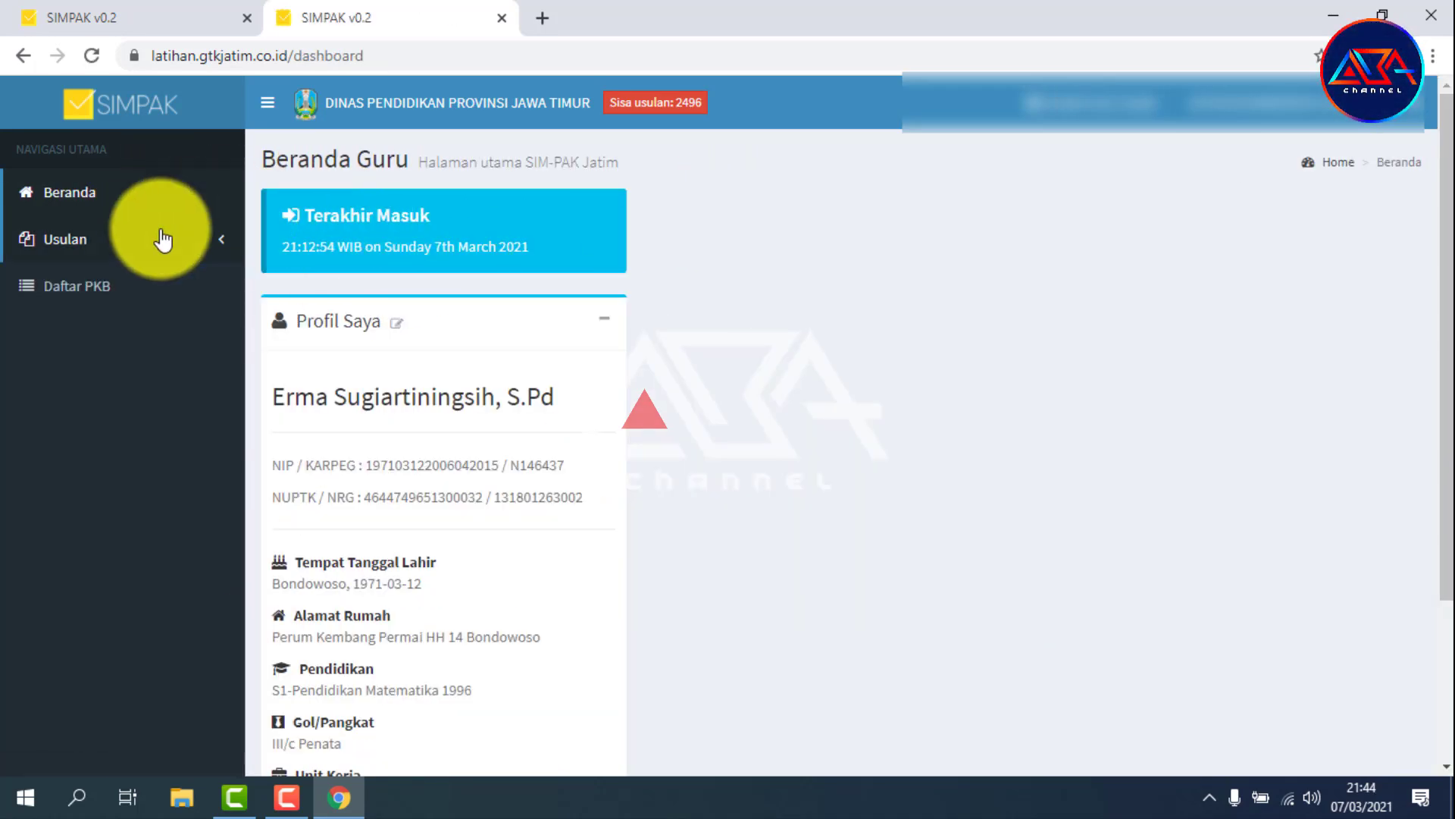
left_click(144, 286)
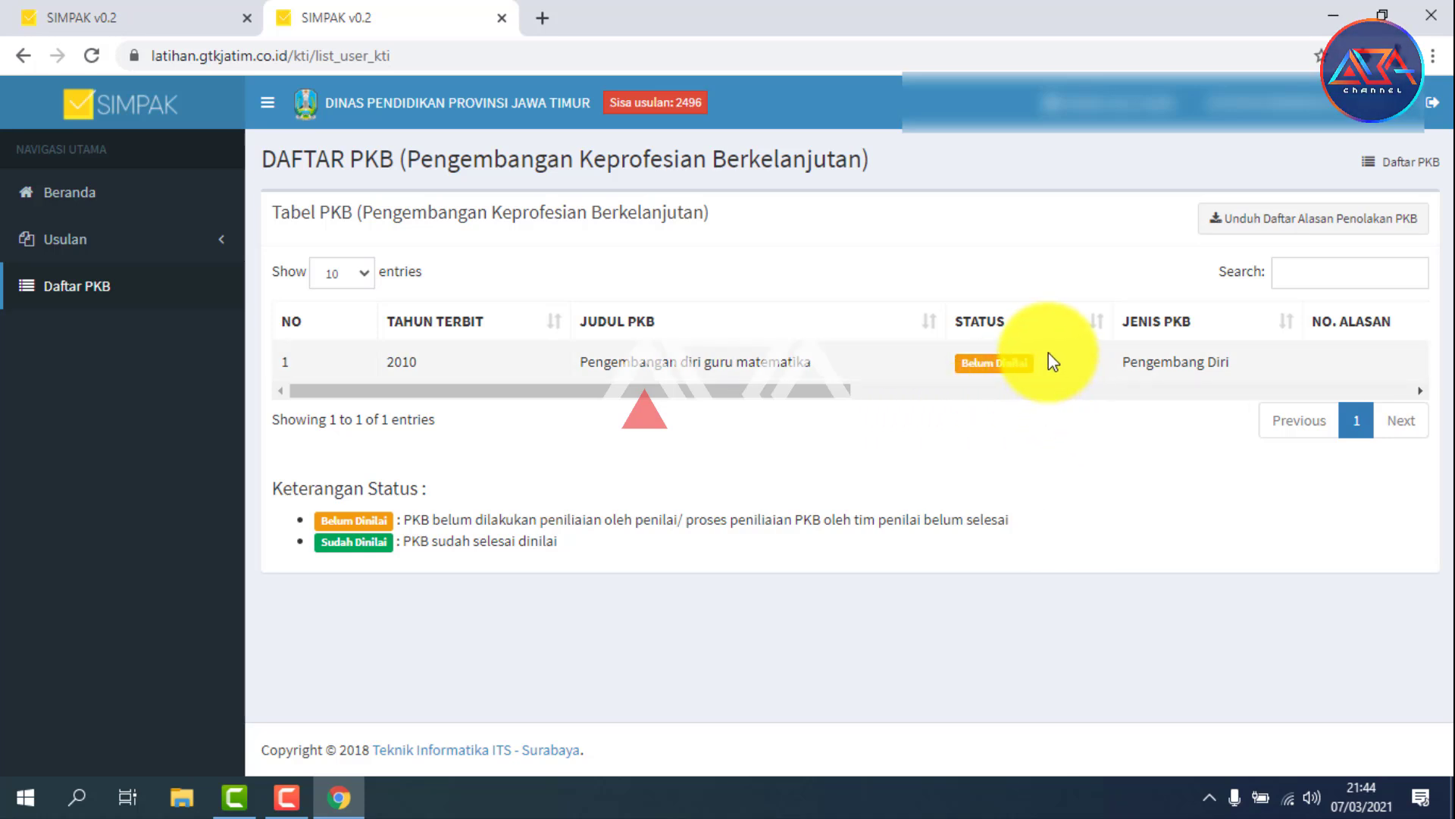
left_click(57, 296)
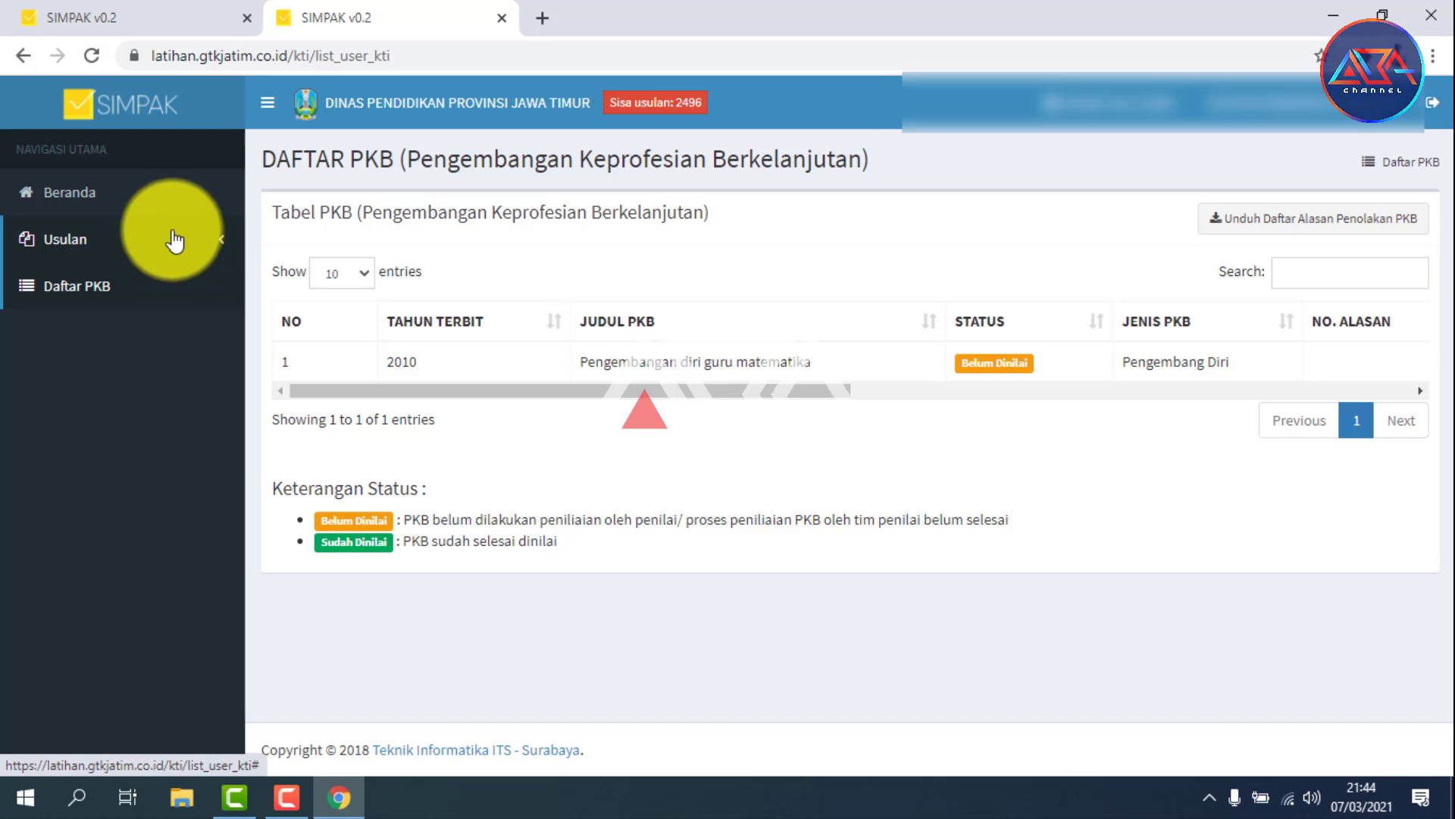
left_click(136, 195)
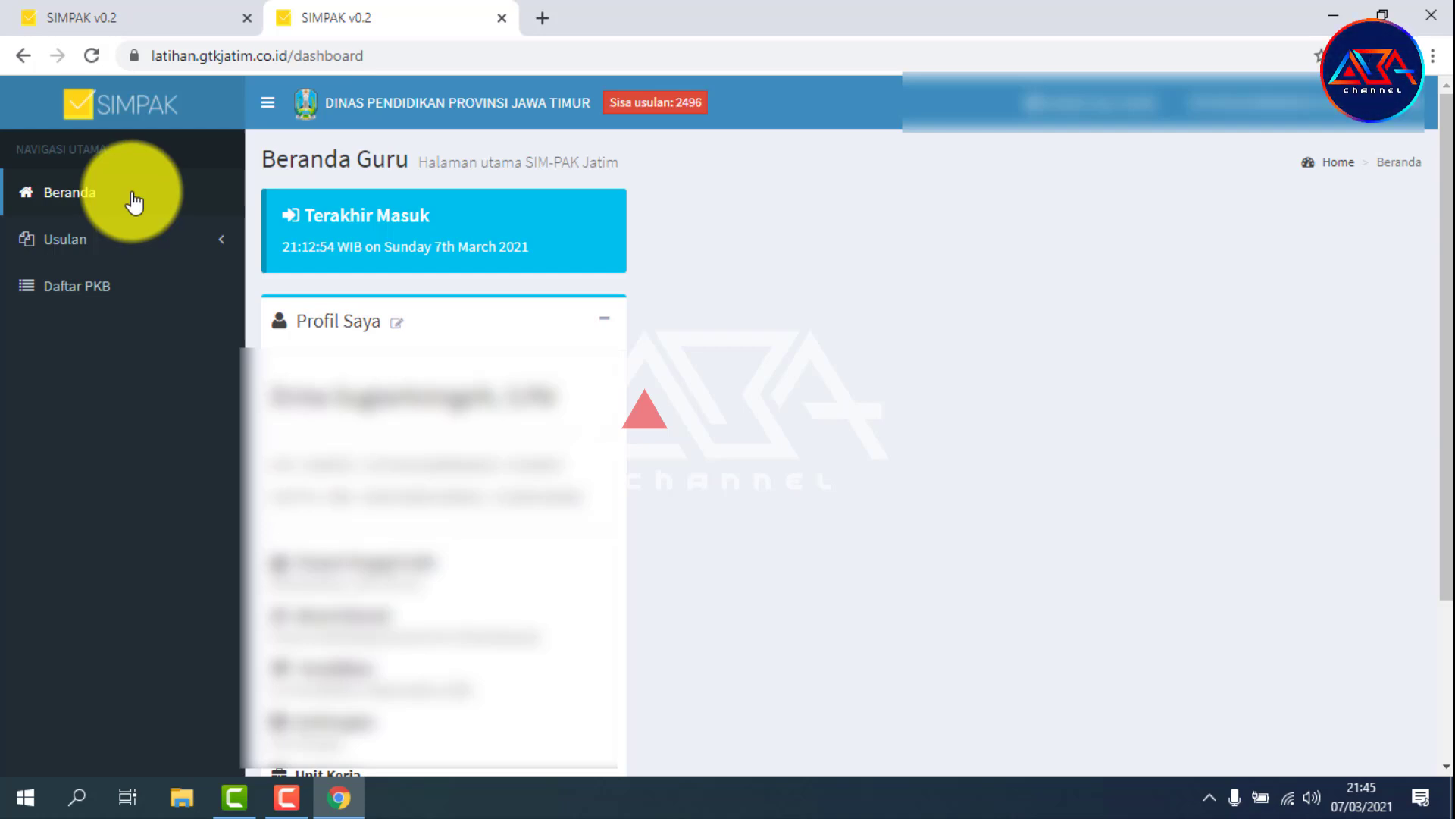
left_click(1315, 14)
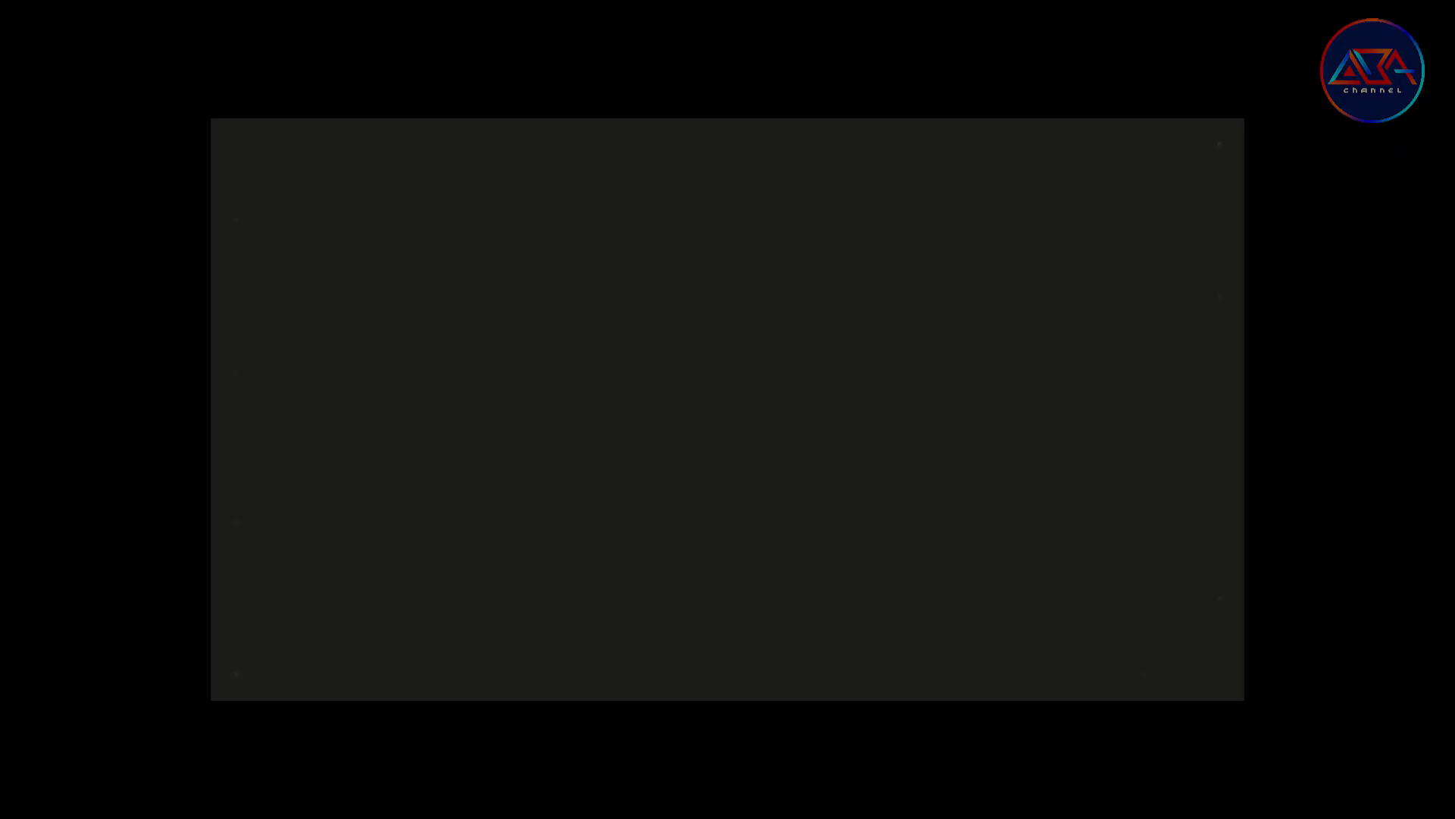